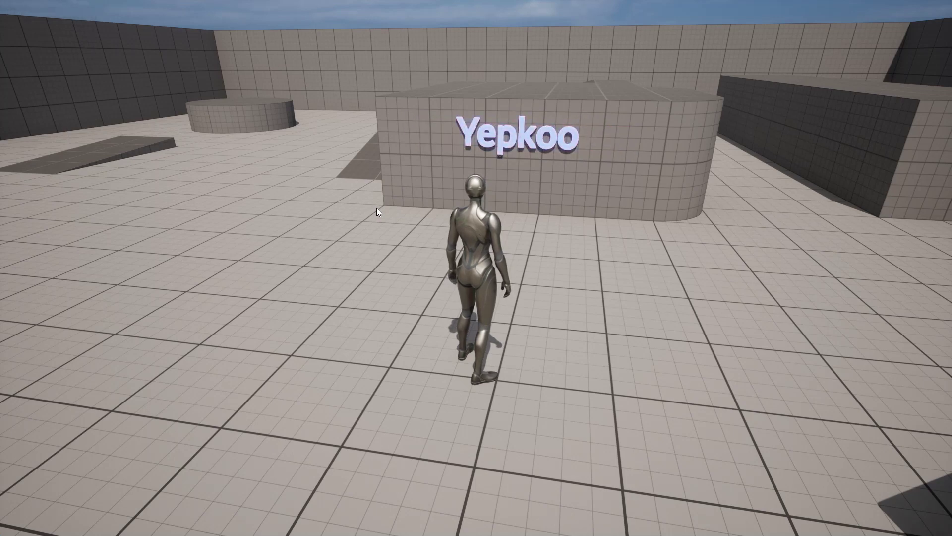
# Step: Run the character in play to watch the wall text alternate between Yepkoo and Unreal Engine, then stop playing
pyautogui.click(376, 208)
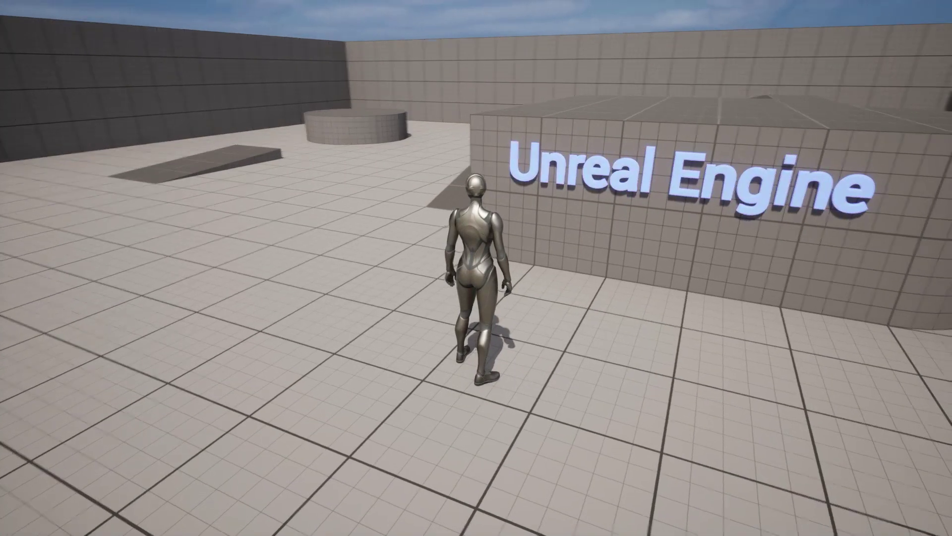
pyautogui.press('d')
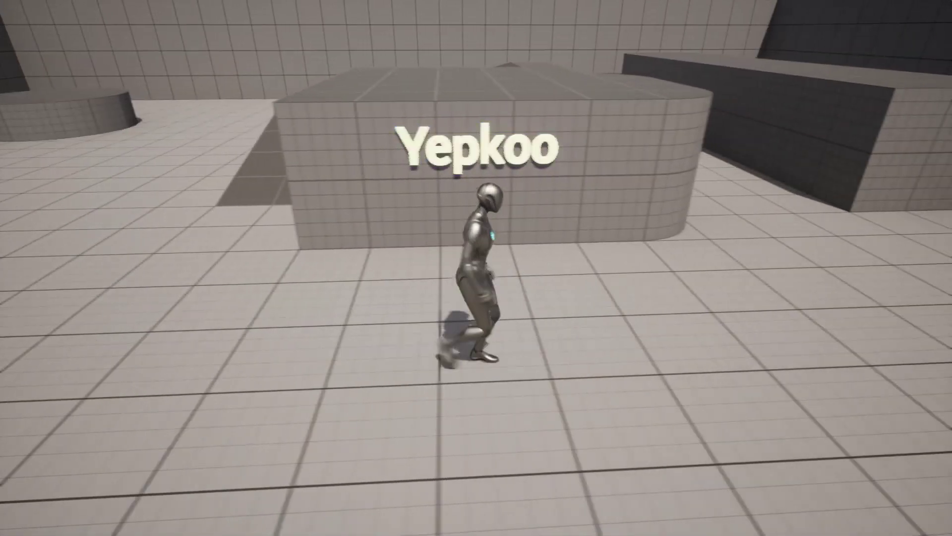
pyautogui.press('s')
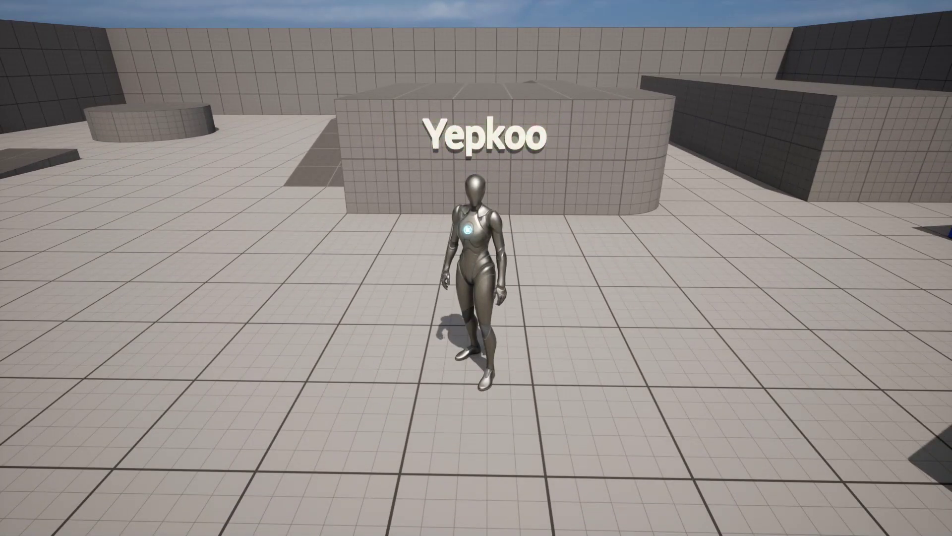
pyautogui.press('Escape')
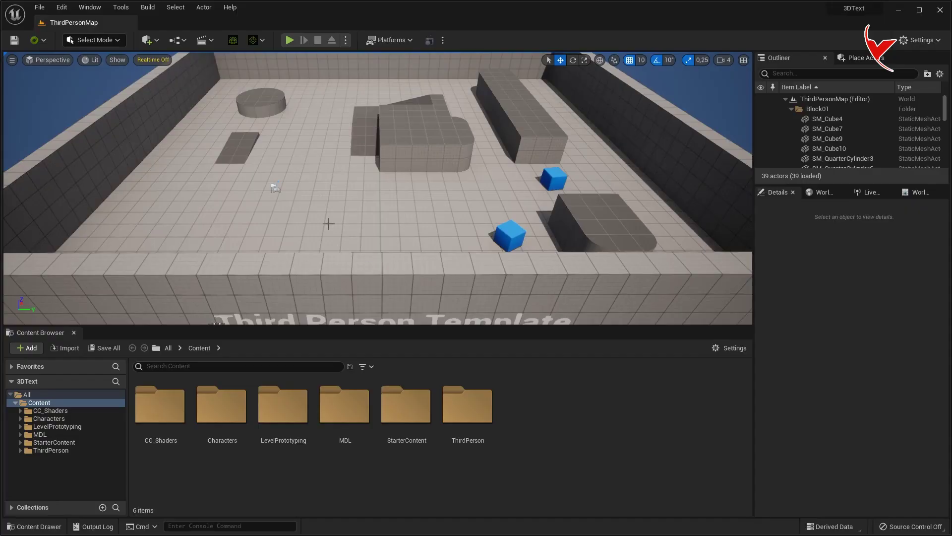
# Step: Find the beta Text 3D plugin in Plugins, enable it, and restart the editor
pyautogui.click(70, 9)
pyautogui.click(104, 167)
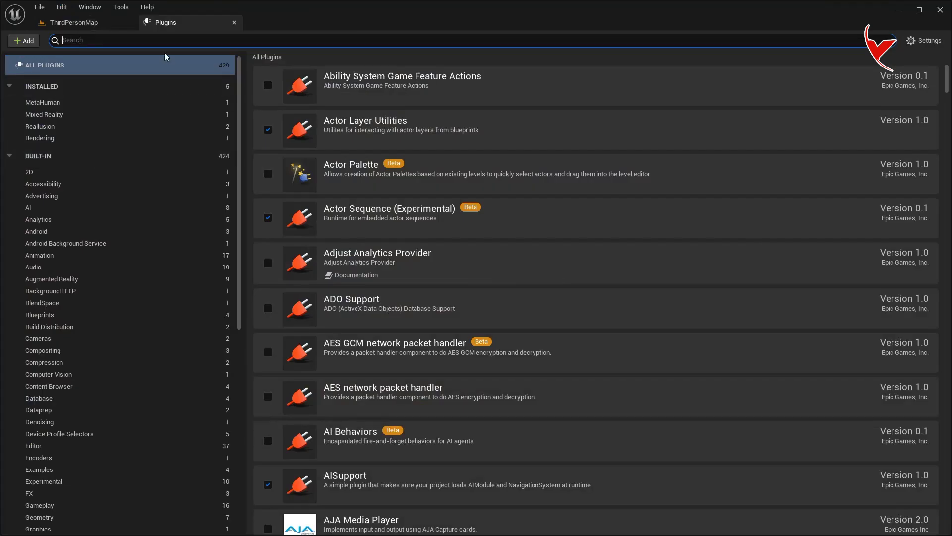
pyautogui.write('3D')
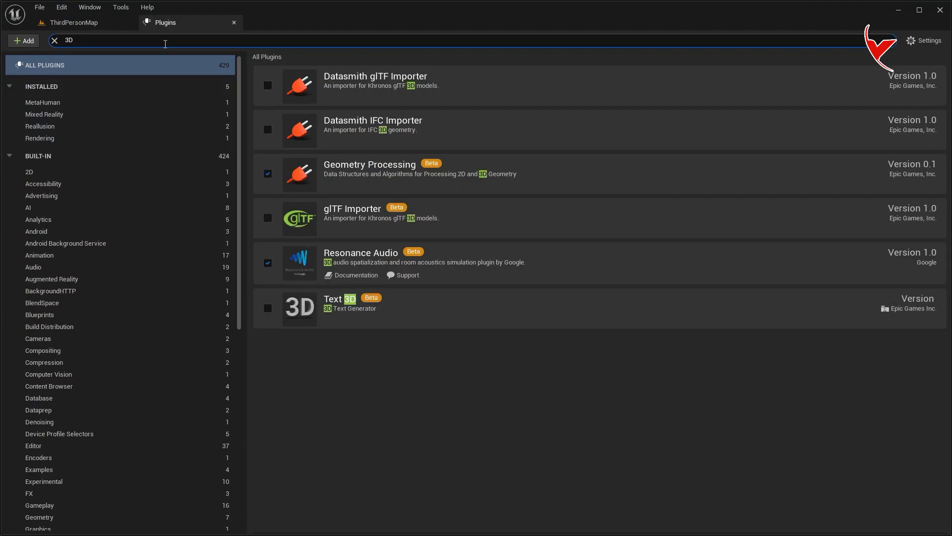
pyautogui.click(267, 308)
pyautogui.click(527, 301)
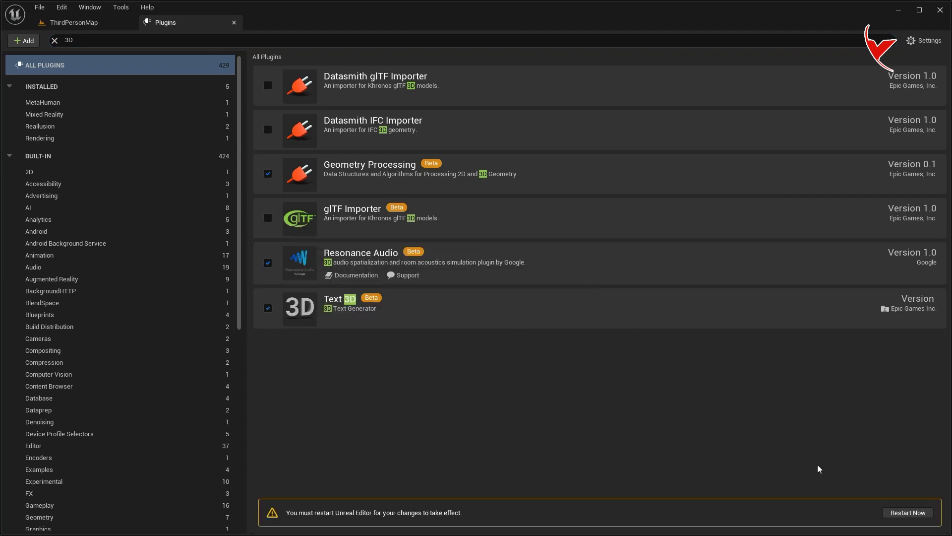
pyautogui.click(906, 515)
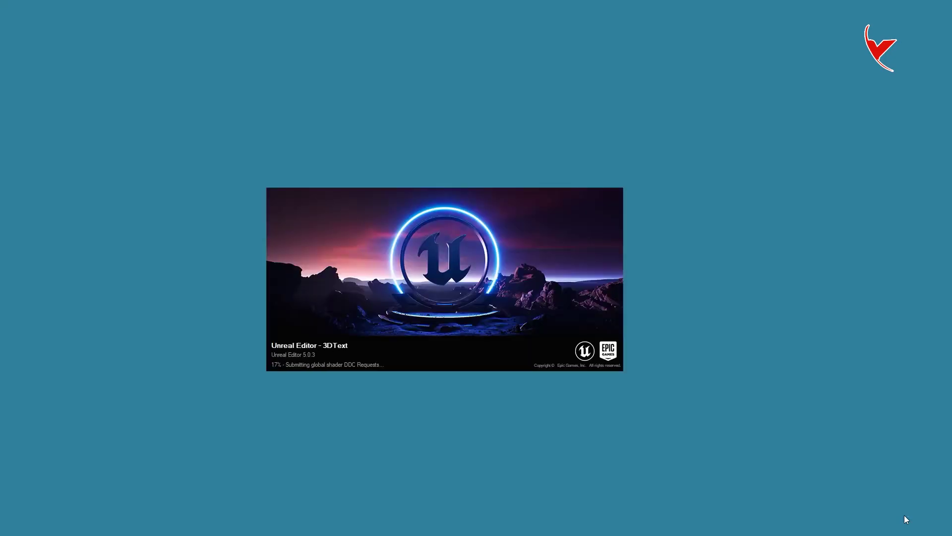
pyautogui.rightClick(548, 400)
# Step: Create a new blueprint class with Text3DActor as its parent
pyautogui.click(593, 126)
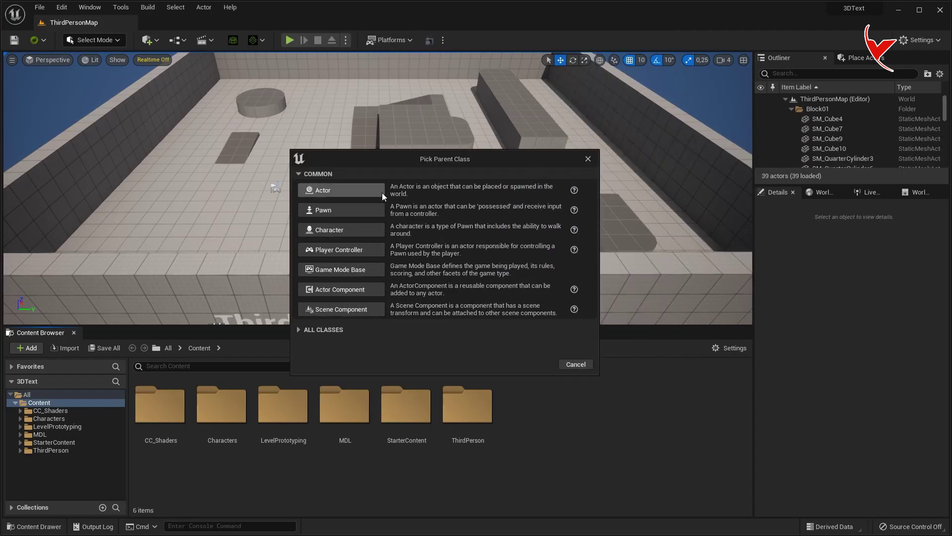
pyautogui.click(339, 329)
pyautogui.write('3D')
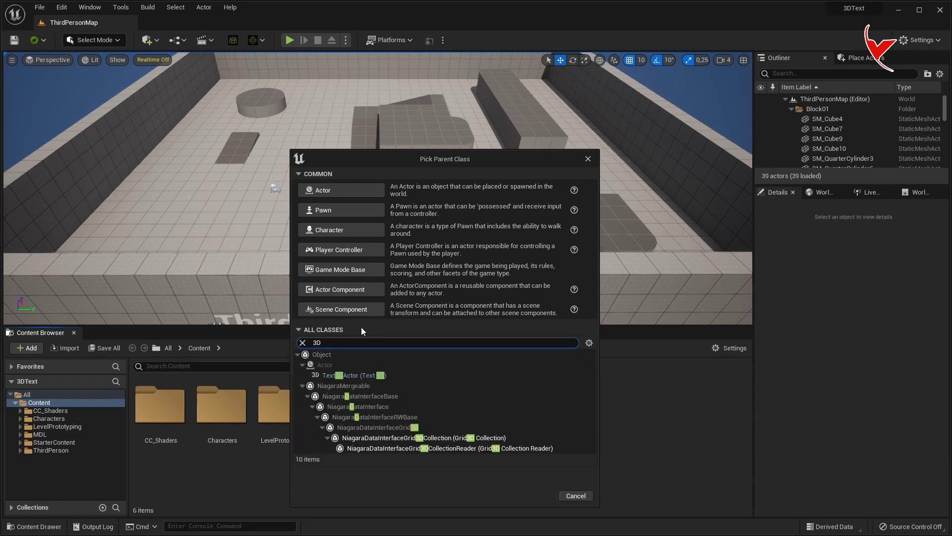
pyautogui.click(350, 377)
pyautogui.click(526, 495)
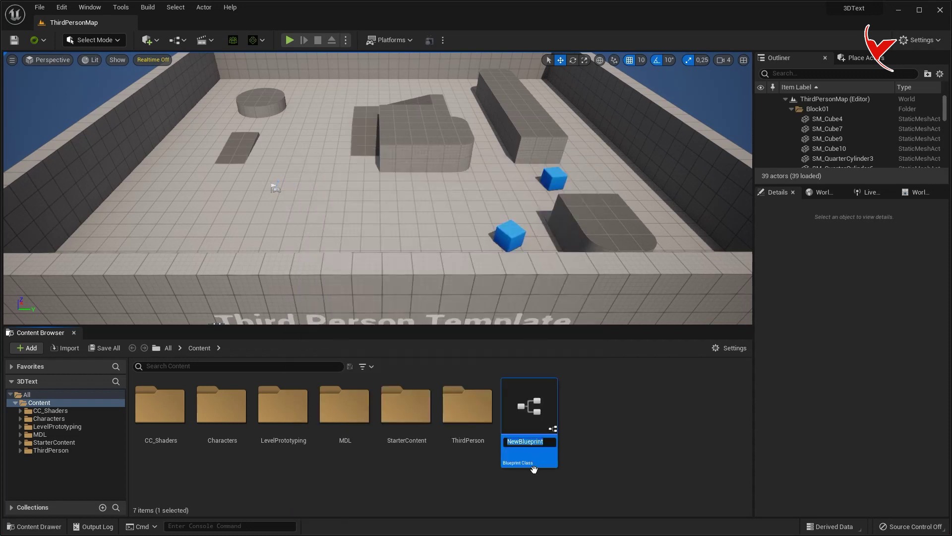
# Step: Place the blueprint in the level, raise it to height 130 near the wall, and test in Play
pyautogui.moveTo(535, 421); pyautogui.dragTo(326, 176)
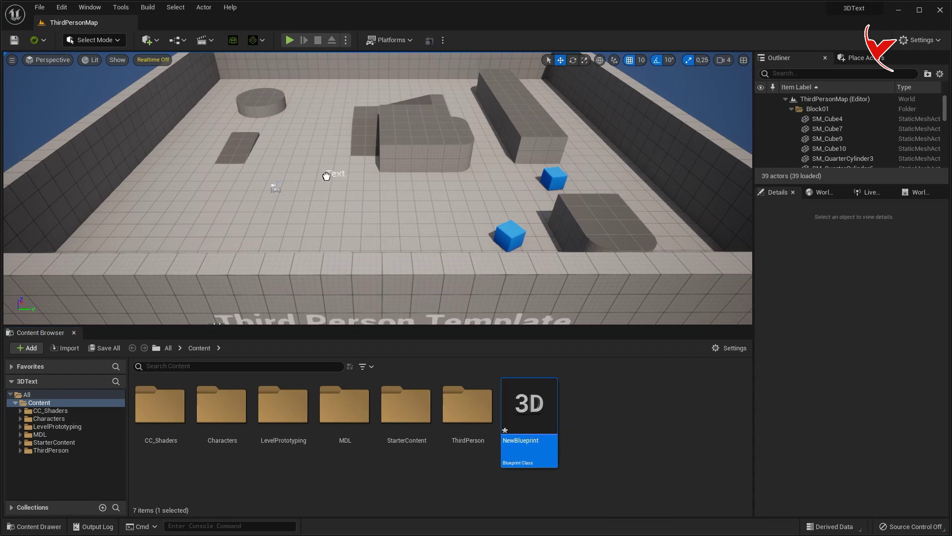
pyautogui.press('f')
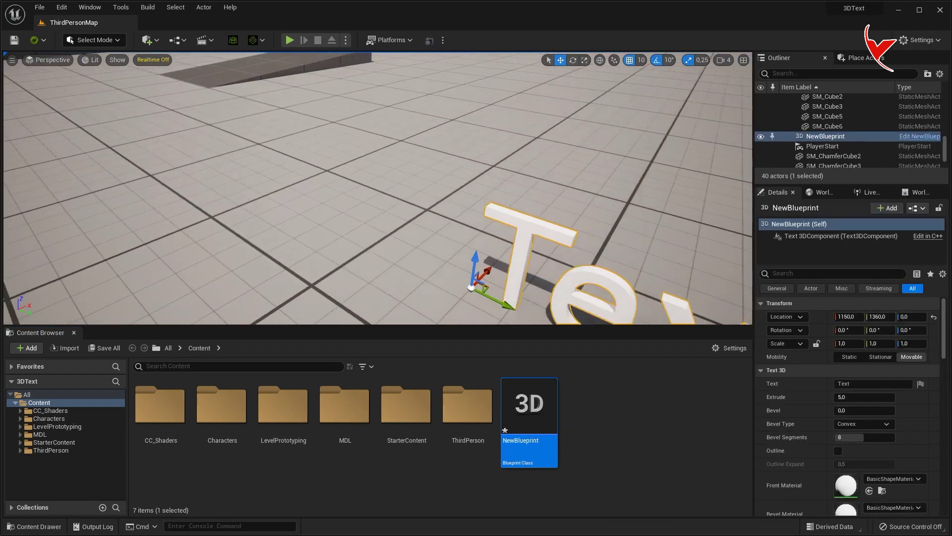
pyautogui.scroll(-5, 458, 219)
pyautogui.moveTo(425, 217)
pyautogui.mouseDown()
pyautogui.moveTo(363, 120)
pyautogui.moveTo(260, 118)
pyautogui.mouseUp()
pyautogui.click(286, 41)
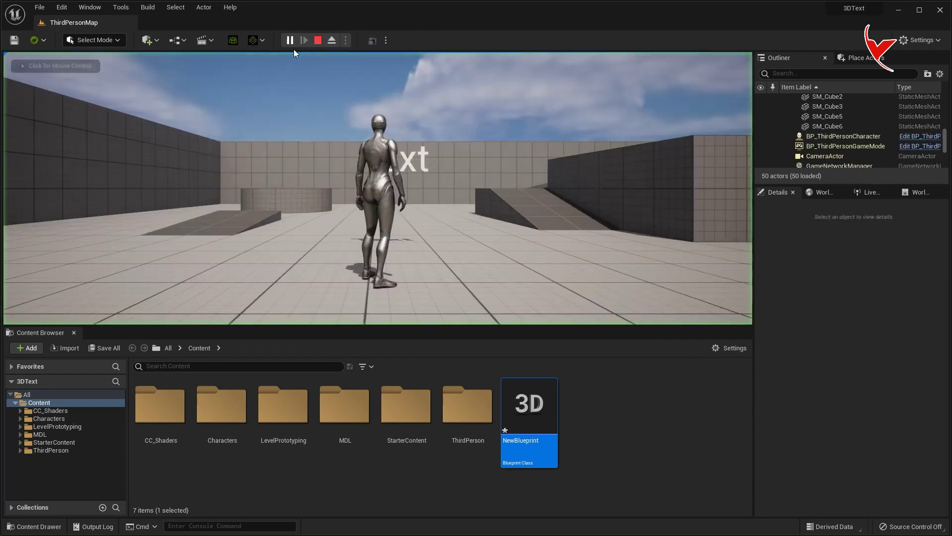
pyautogui.press('Escape')
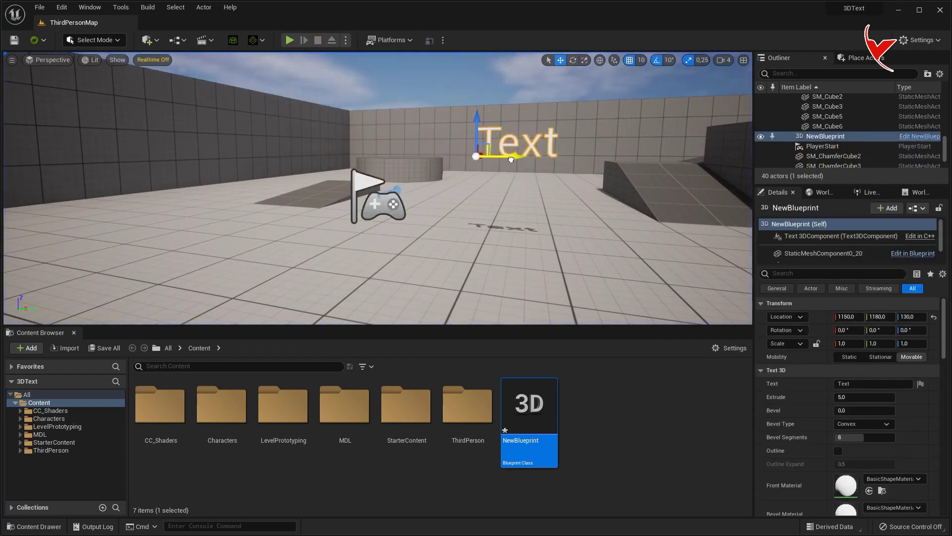
# Step: Open NewBlueprint, turn the preview camera, and select its Text 3D component
pyautogui.doubleClick(537, 416)
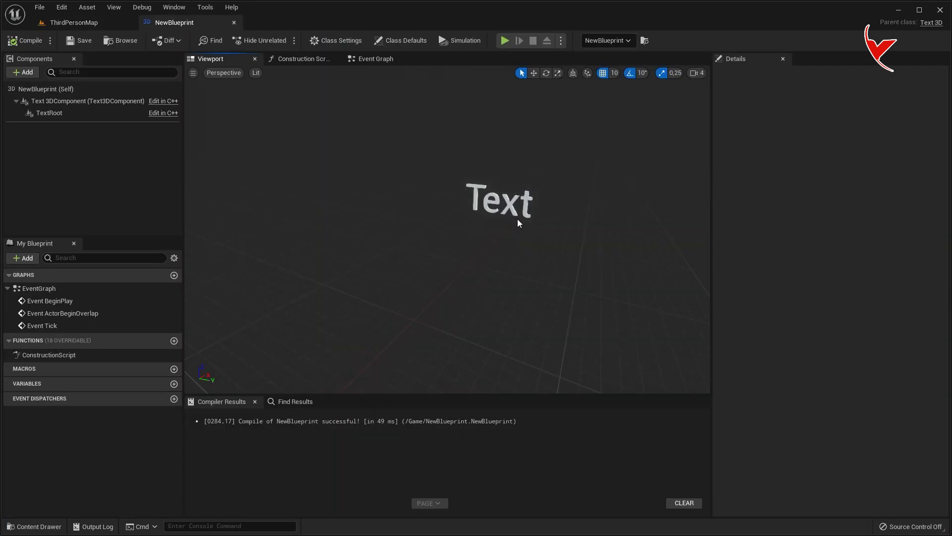
pyautogui.click(694, 73)
pyautogui.moveTo(687, 115); pyautogui.dragTo(687, 115, button='right')
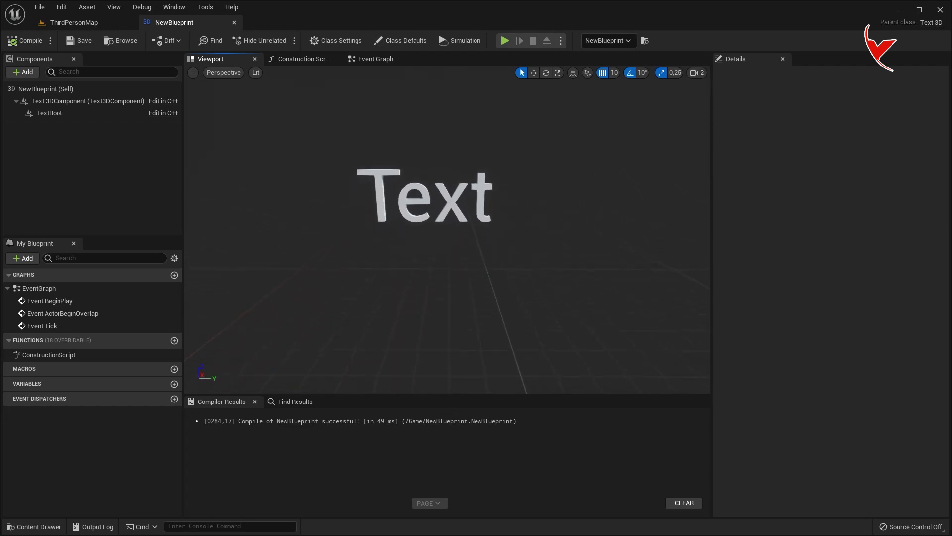
pyautogui.click(124, 113)
pyautogui.click(123, 101)
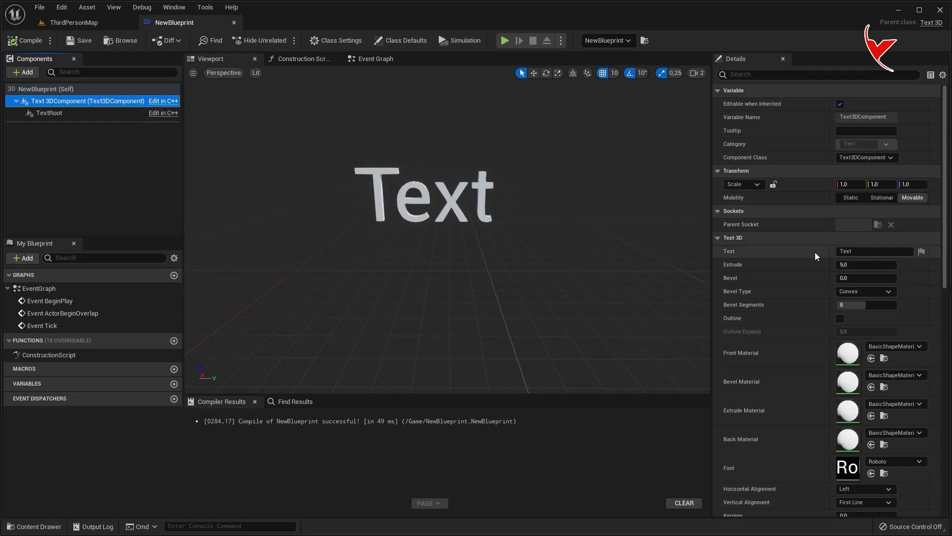
# Step: Change the Text value to 'Yepkoo' with 'is here' on a second line
pyautogui.click(866, 252)
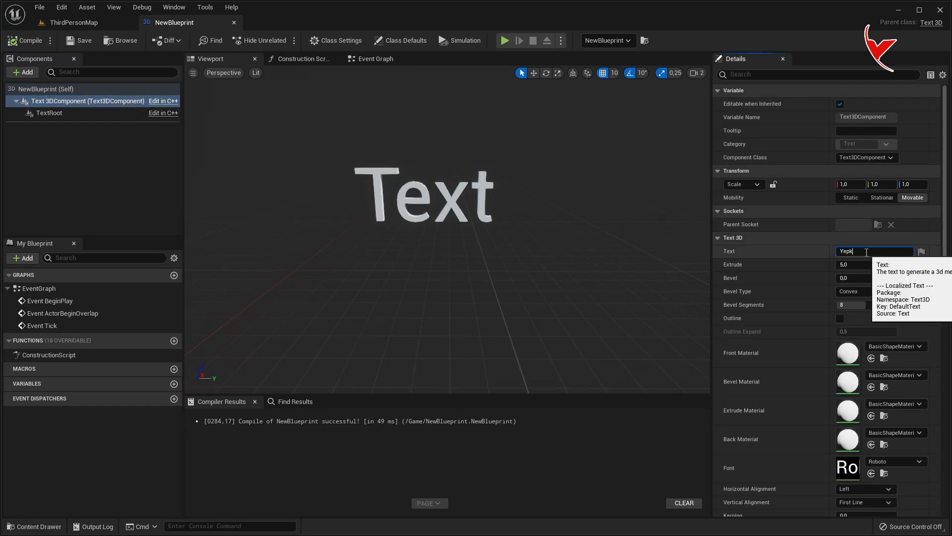
pyautogui.write('oo')
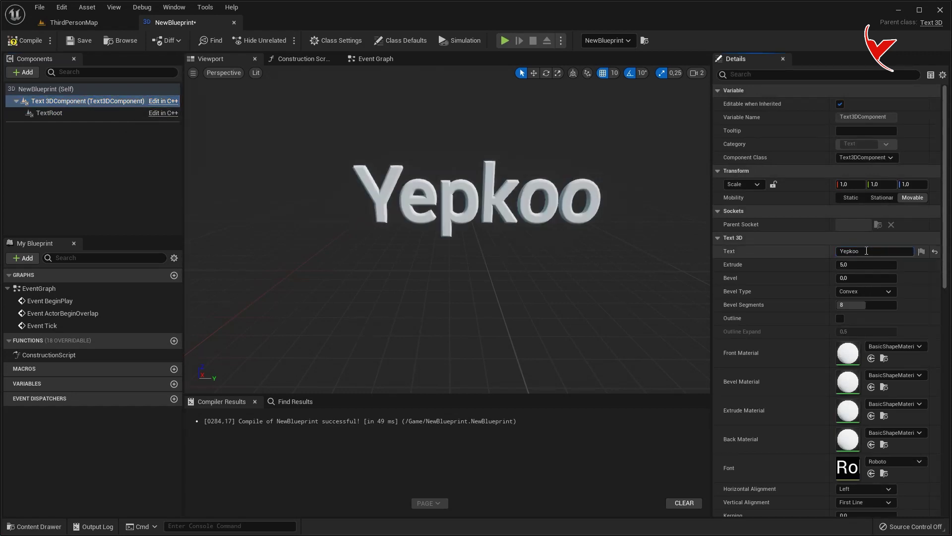
pyautogui.hotkey('shift', 'Return')
pyautogui.write('is here')
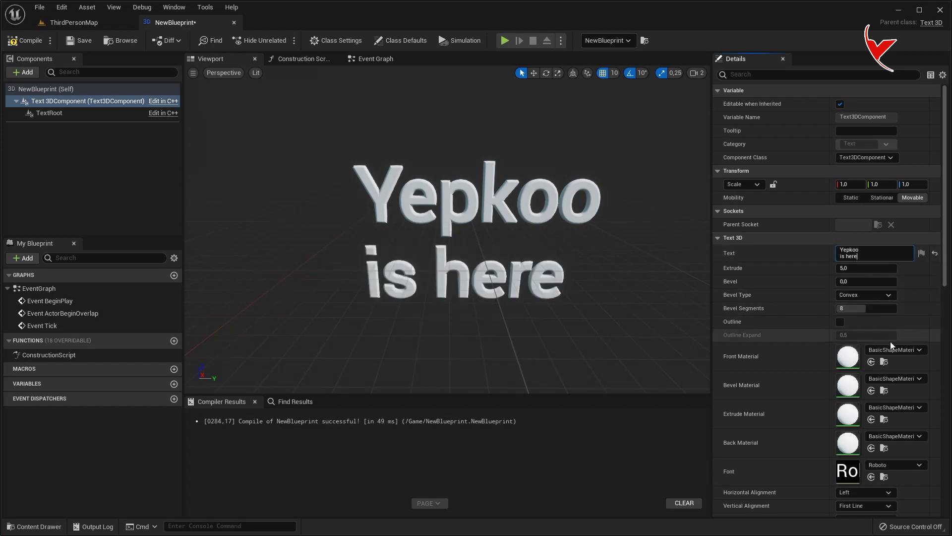
pyautogui.scroll(-3, 891, 341)
pyautogui.click(874, 350)
# Step: Centre the text horizontally, leave the bevel at 0, and set extrude depth to 15
pyautogui.click(862, 370)
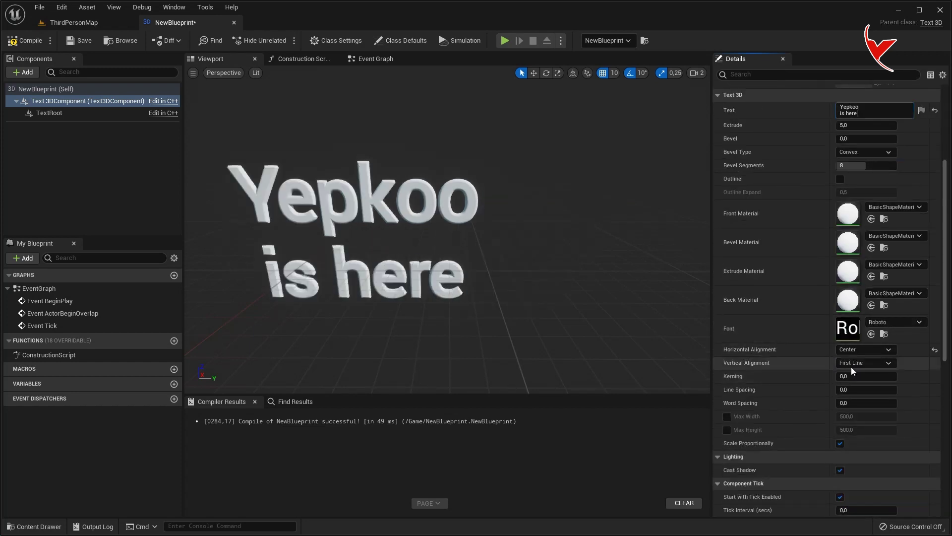
pyautogui.click(662, 283)
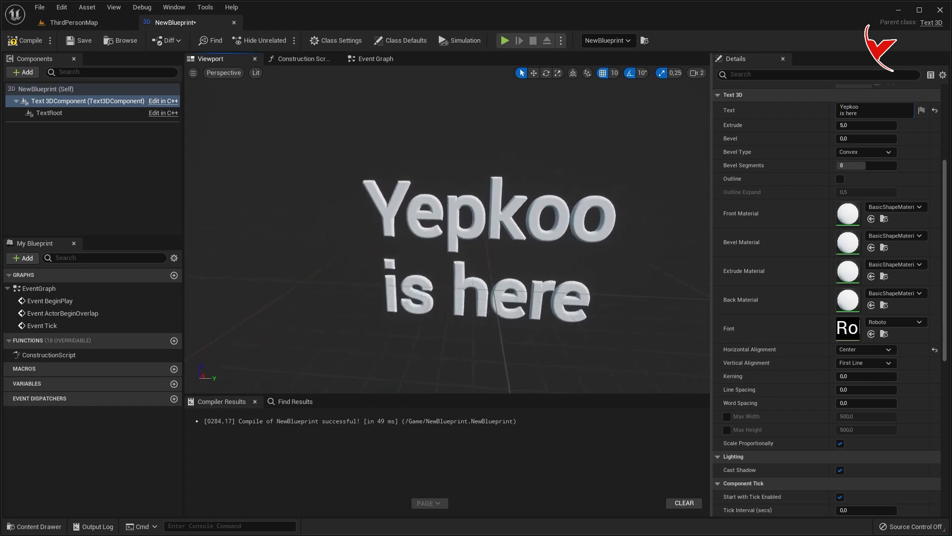
pyautogui.moveTo(596, 198); pyautogui.dragTo(555, 199)
pyautogui.moveTo(863, 202); pyautogui.dragTo(843, 202)
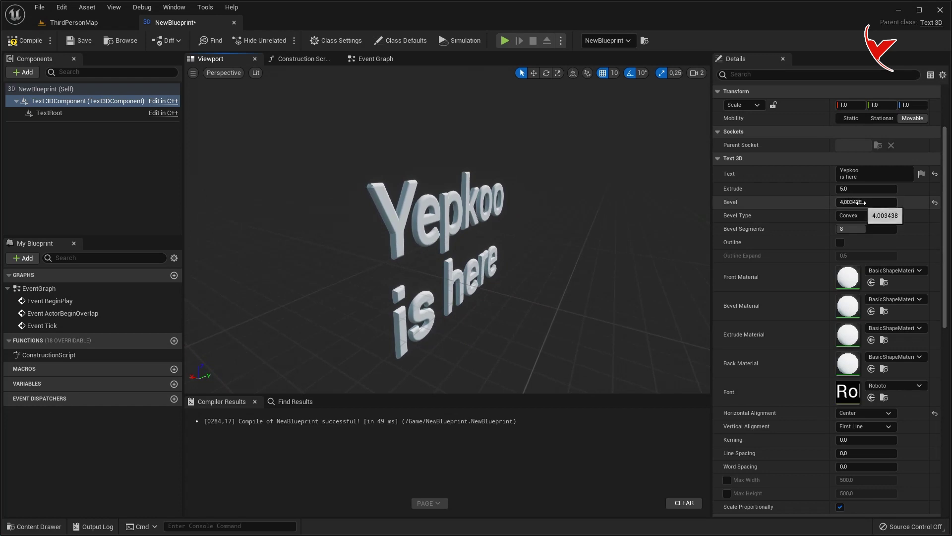
pyautogui.click(854, 189)
pyautogui.write('15')
pyautogui.press('Return')
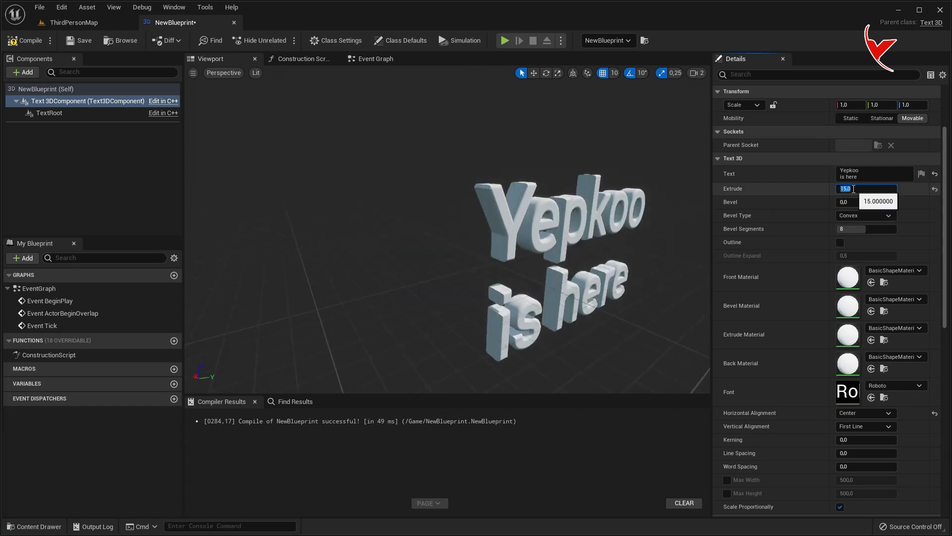
# Step: Try the One Step and Two Steps bevel types, then settle on Engraved
pyautogui.click(854, 215)
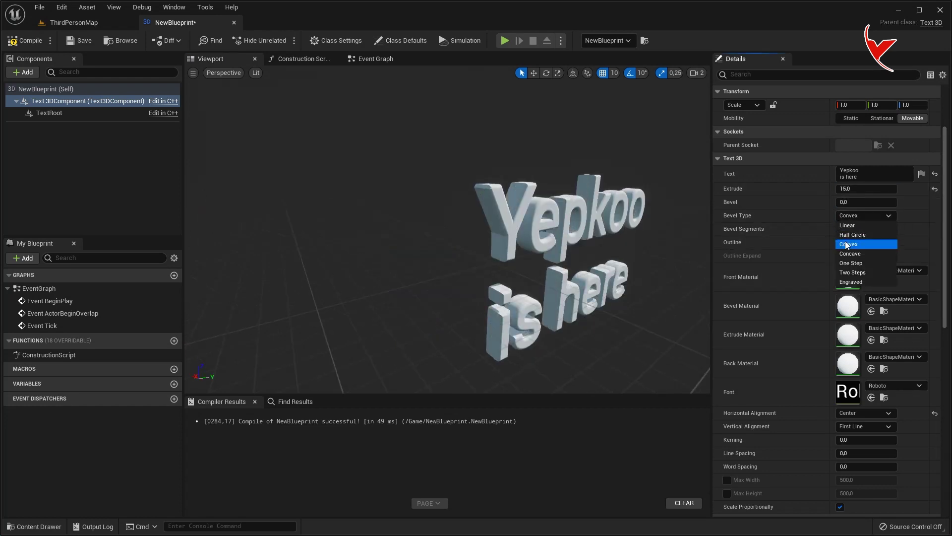
pyautogui.click(861, 258)
pyautogui.click(863, 215)
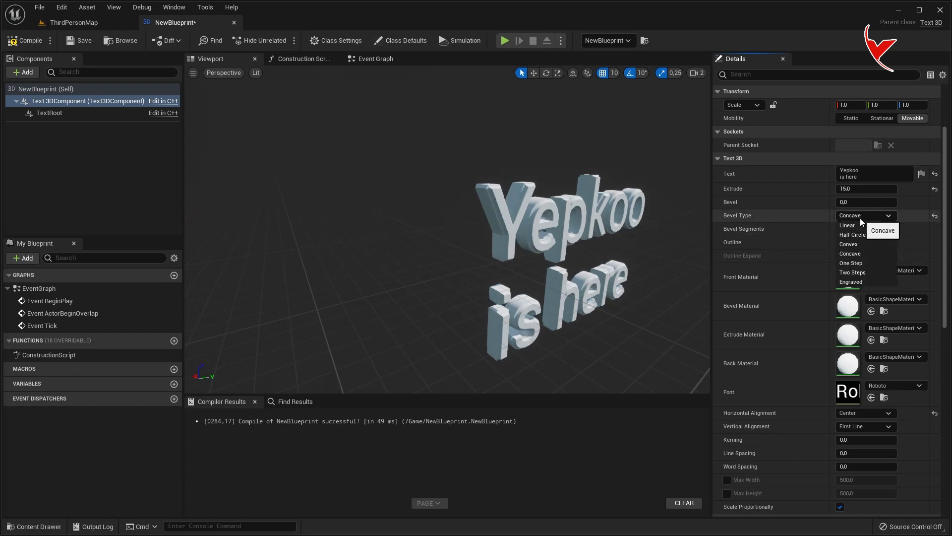
pyautogui.click(853, 263)
pyautogui.click(863, 215)
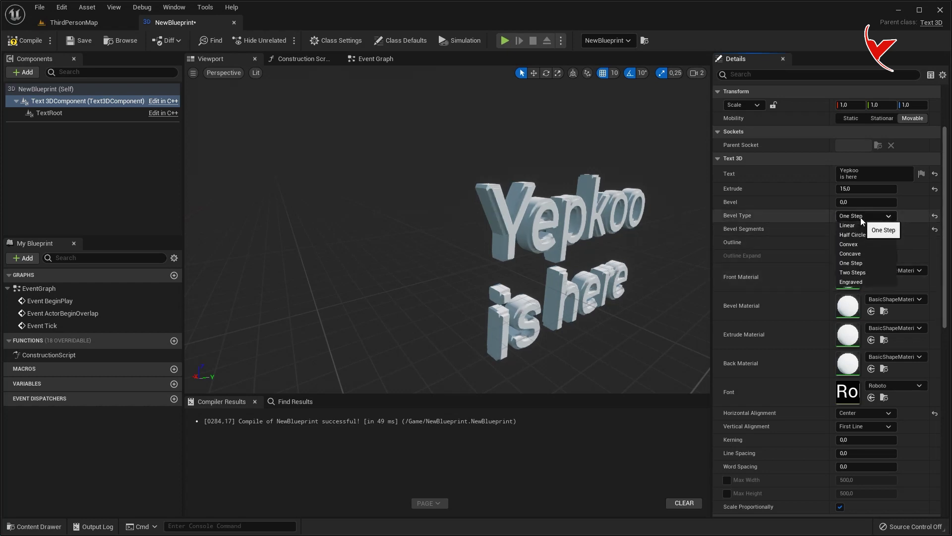
pyautogui.click(862, 273)
pyautogui.click(863, 215)
pyautogui.click(862, 284)
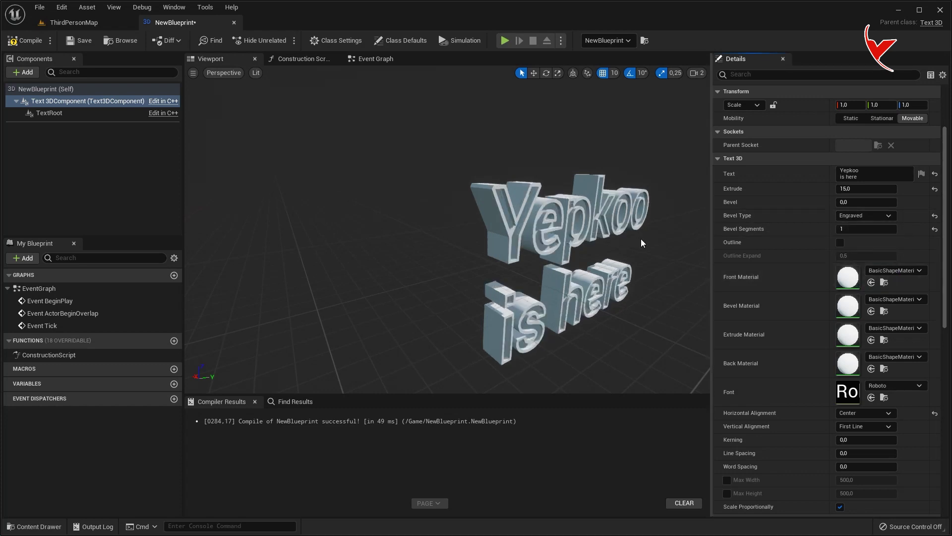
pyautogui.moveTo(639, 242); pyautogui.dragTo(625, 218)
# Step: Reset bevel type and extrude to defaults (Convex, 8 segments, Extrude 5.0) and turn Outline off
pyautogui.press('f')
pyautogui.click(839, 243)
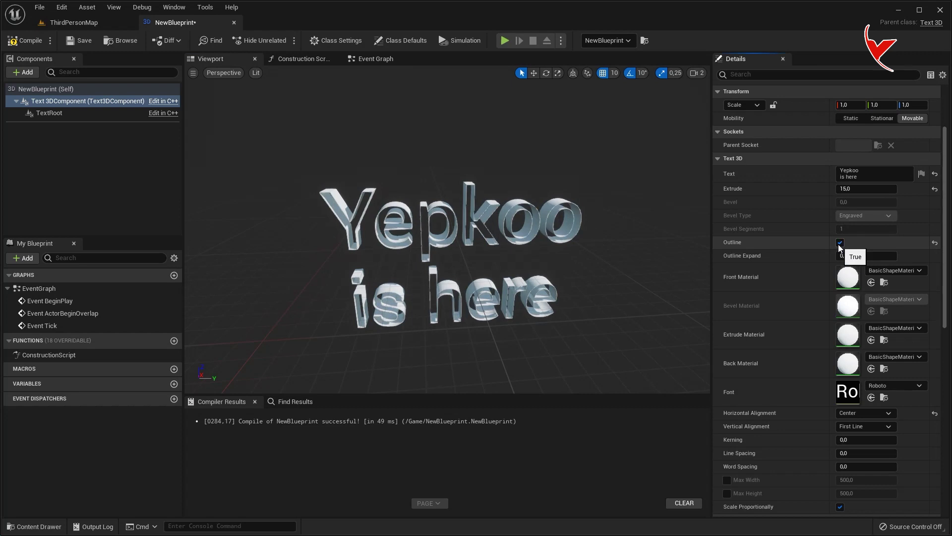
pyautogui.click(840, 242)
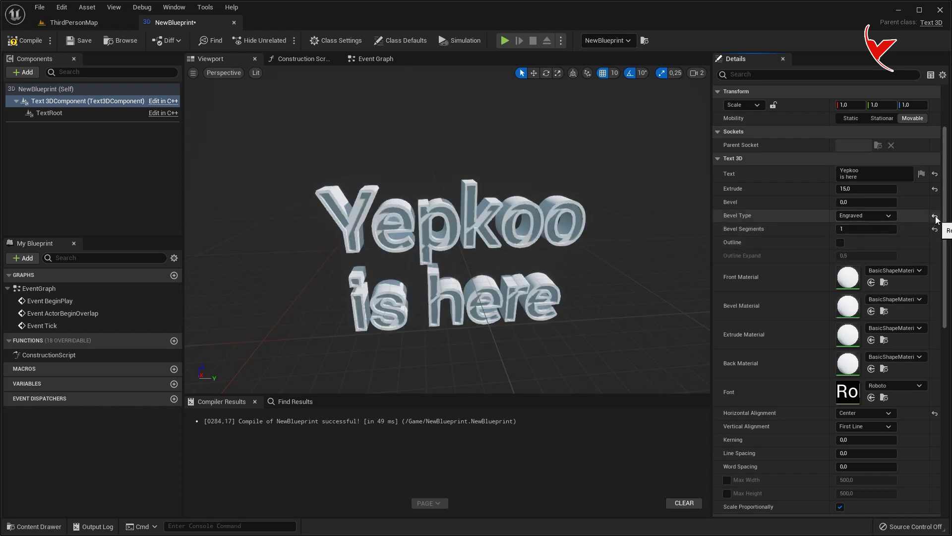
pyautogui.click(935, 217)
pyautogui.click(935, 190)
pyautogui.click(840, 243)
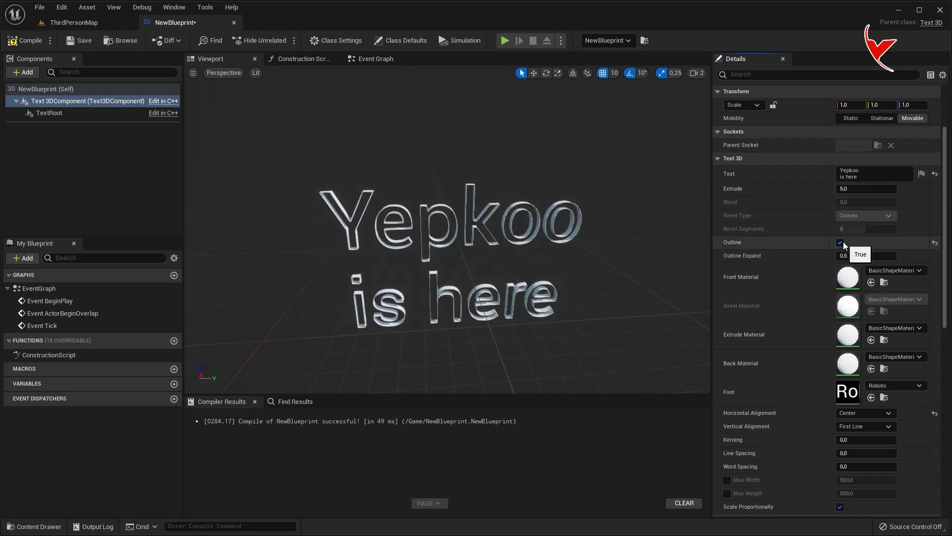
pyautogui.moveTo(274, 298)
pyautogui.mouseDown()
pyautogui.moveTo(347, 298)
pyautogui.moveTo(278, 297)
pyautogui.mouseUp()
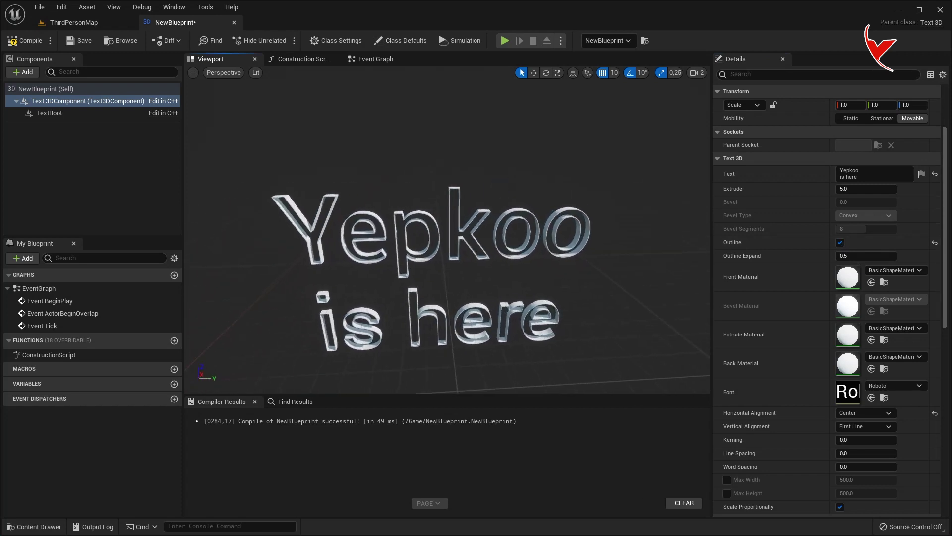
pyautogui.click(935, 243)
pyautogui.scroll(-2, 825, 337)
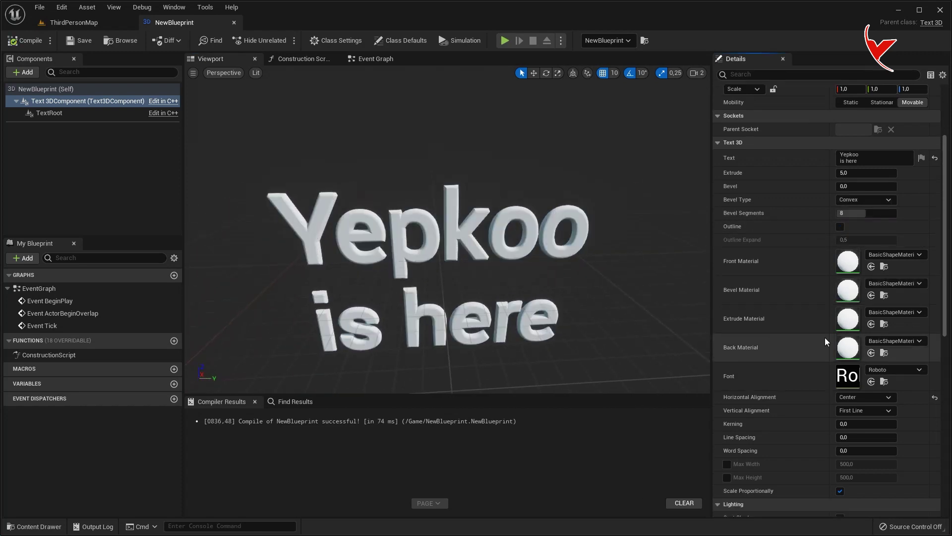
# Step: Test kerning, line spacing and word spacing, reset each to 0.0, and go to the Event Graph
pyautogui.scroll(-2, 816, 356)
pyautogui.moveTo(866, 344); pyautogui.dragTo(898, 345)
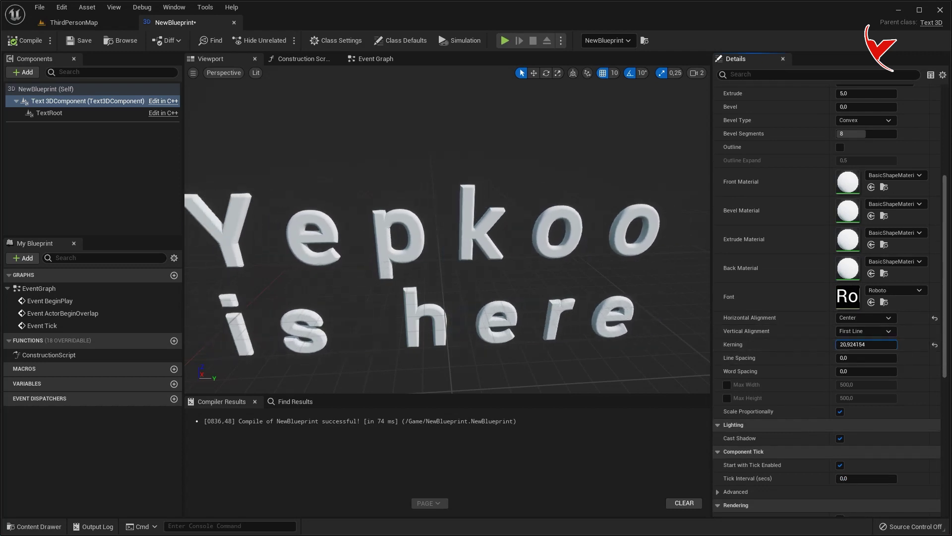
pyautogui.moveTo(866, 358)
pyautogui.mouseDown()
pyautogui.moveTo(893, 357)
pyautogui.moveTo(866, 358)
pyautogui.mouseUp()
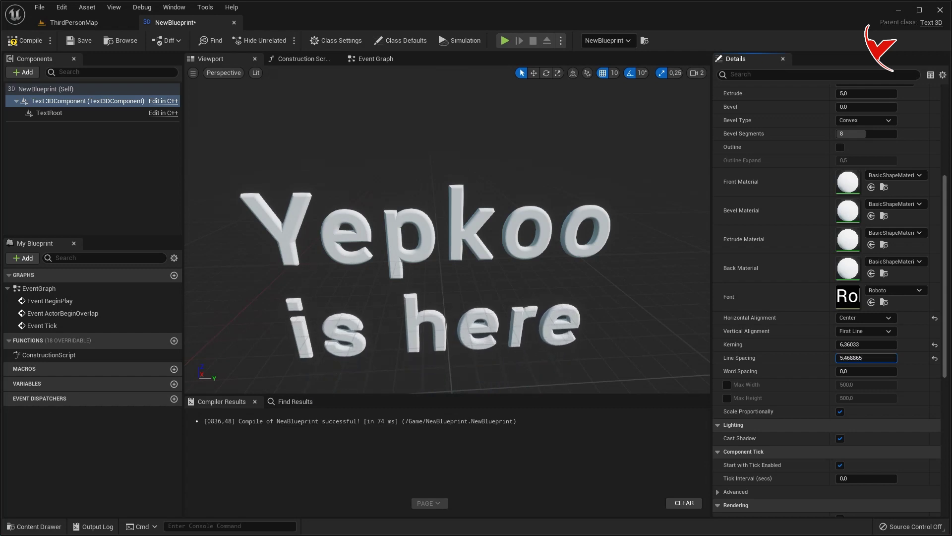
pyautogui.click(935, 345)
pyautogui.moveTo(866, 371)
pyautogui.mouseDown()
pyautogui.moveTo(893, 371)
pyautogui.moveTo(877, 372)
pyautogui.mouseUp()
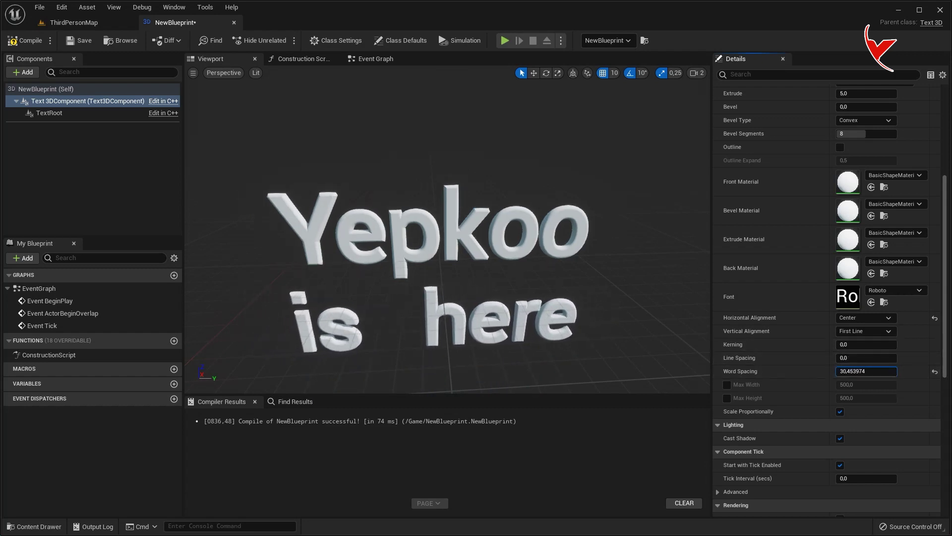
pyautogui.click(935, 371)
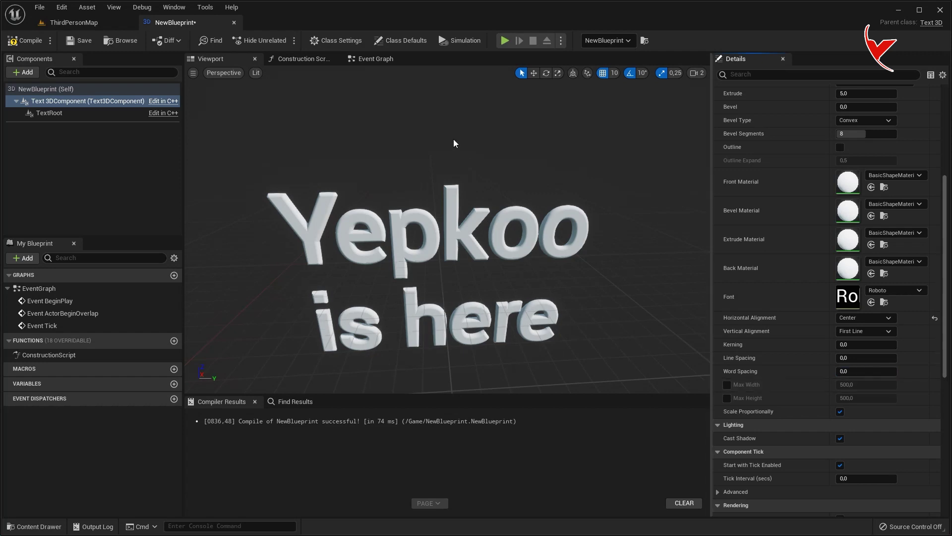
pyautogui.click(376, 59)
# Step: Delete the BeginPlay and overlap events, and add a Text 3DComponent reference with a Set Text node
pyautogui.click(424, 207)
pyautogui.scroll(-2, 288, 176)
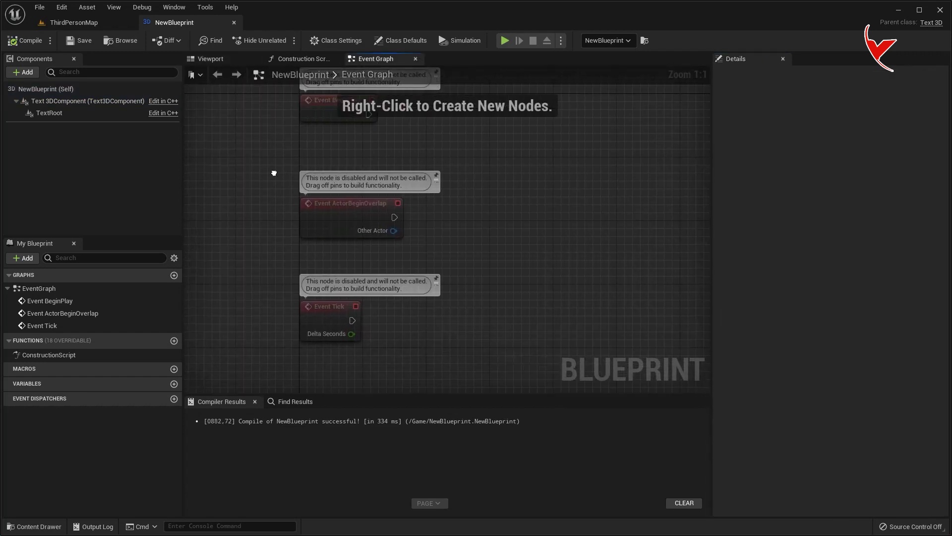
pyautogui.press('Delete')
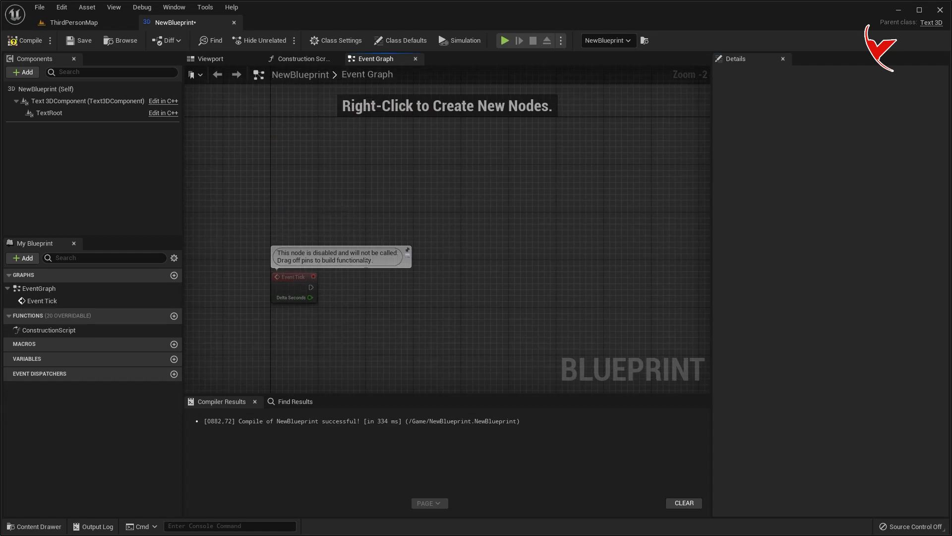
pyautogui.scroll(2, 343, 282)
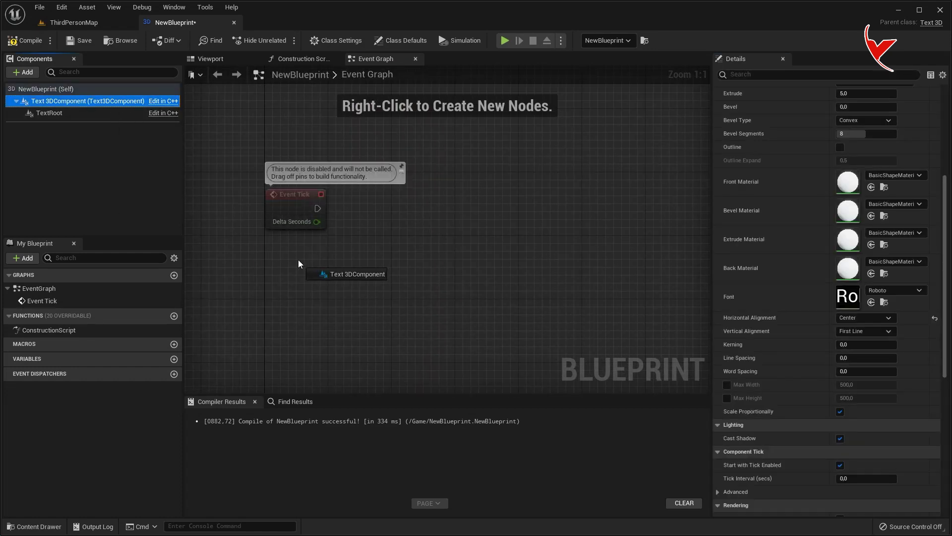
pyautogui.moveTo(111, 104); pyautogui.dragTo(283, 260)
pyautogui.moveTo(347, 267); pyautogui.dragTo(395, 232)
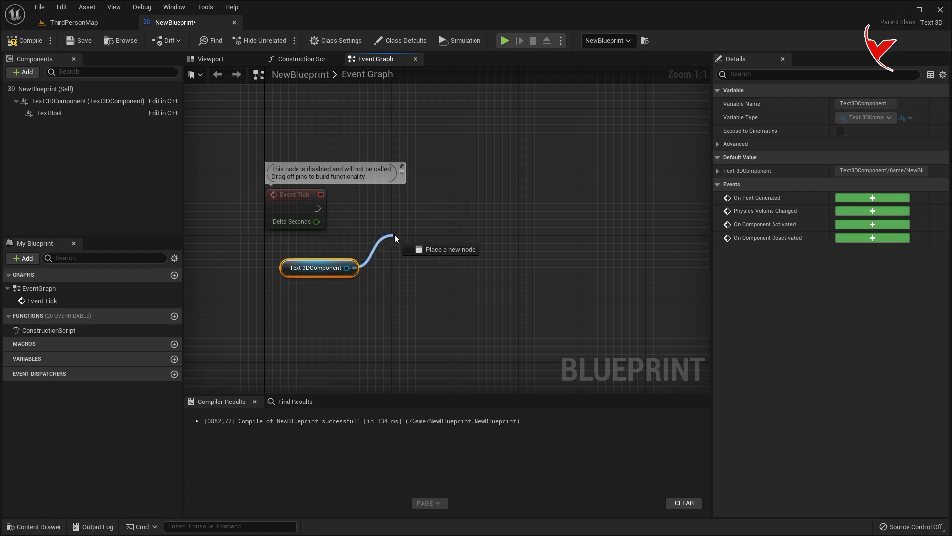
pyautogui.write('set text')
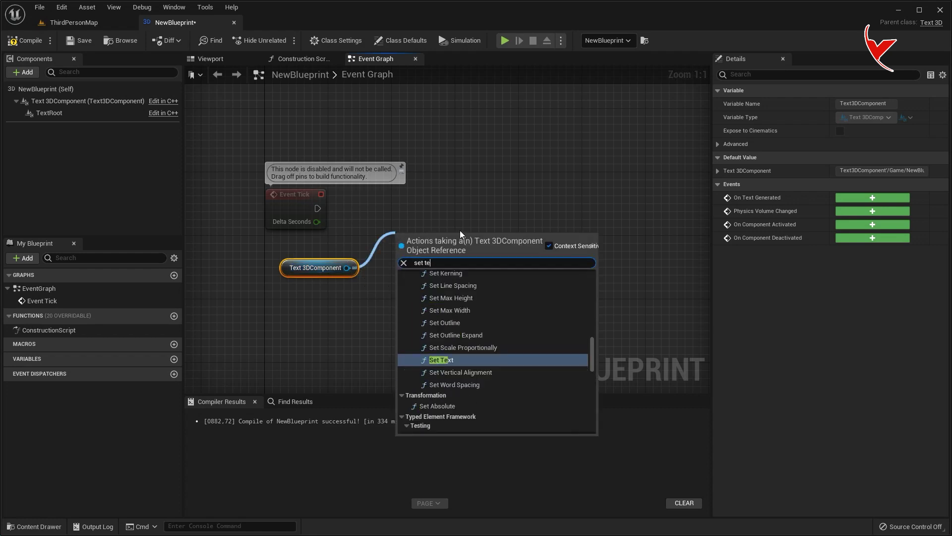
pyautogui.click(464, 363)
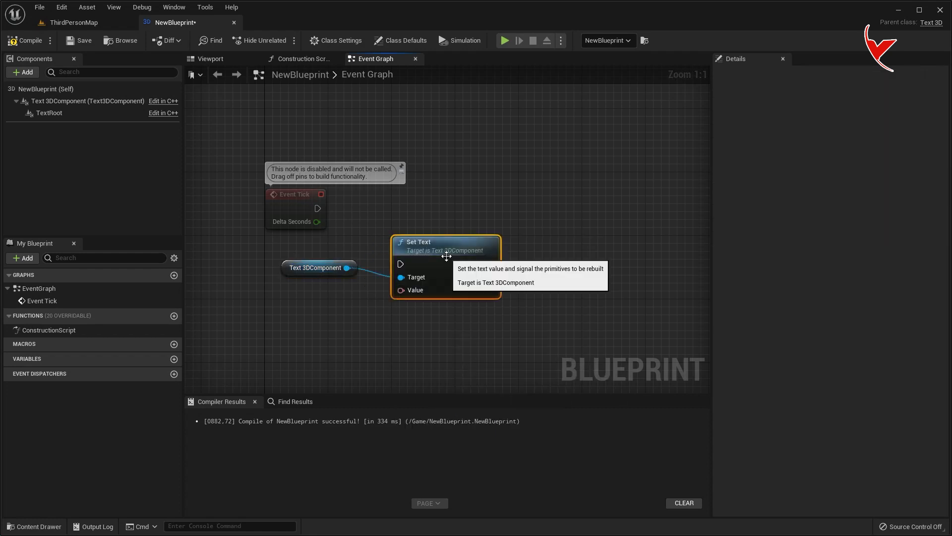
pyautogui.moveTo(447, 254); pyautogui.dragTo(579, 251)
pyautogui.moveTo(302, 272); pyautogui.dragTo(383, 291)
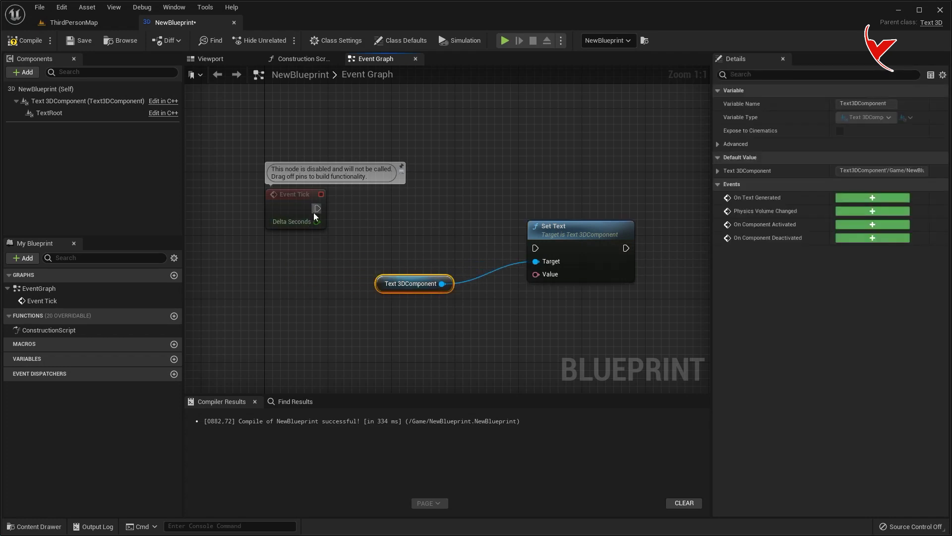
# Step: Add a Sequence after Event Tick and wire its Then 0 to Set Text
pyautogui.moveTo(317, 208); pyautogui.dragTo(381, 209)
pyautogui.write('seq')
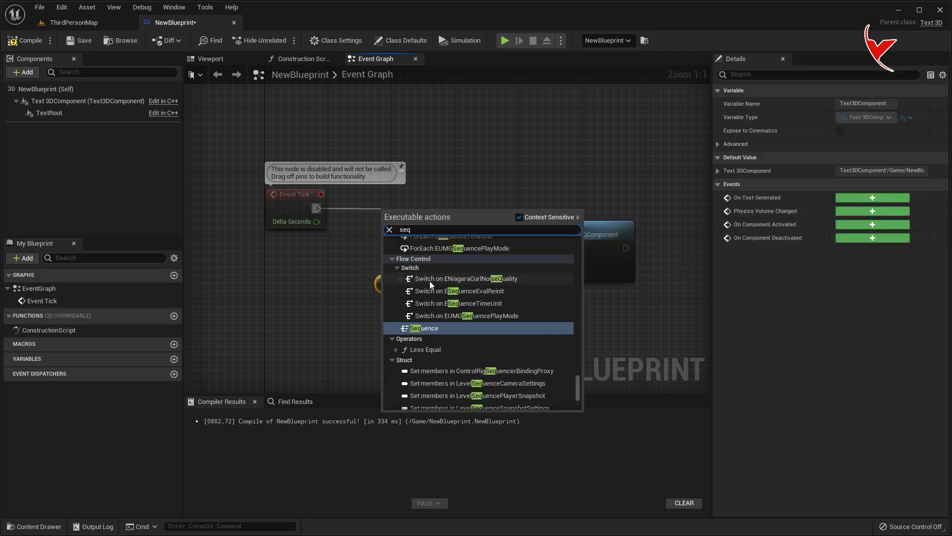
pyautogui.click(435, 323)
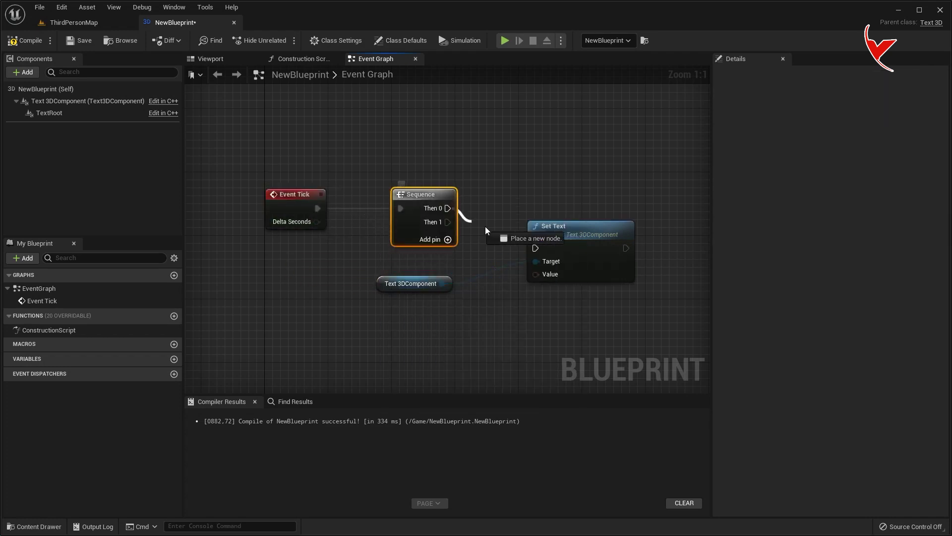
pyautogui.moveTo(485, 226); pyautogui.dragTo(537, 246)
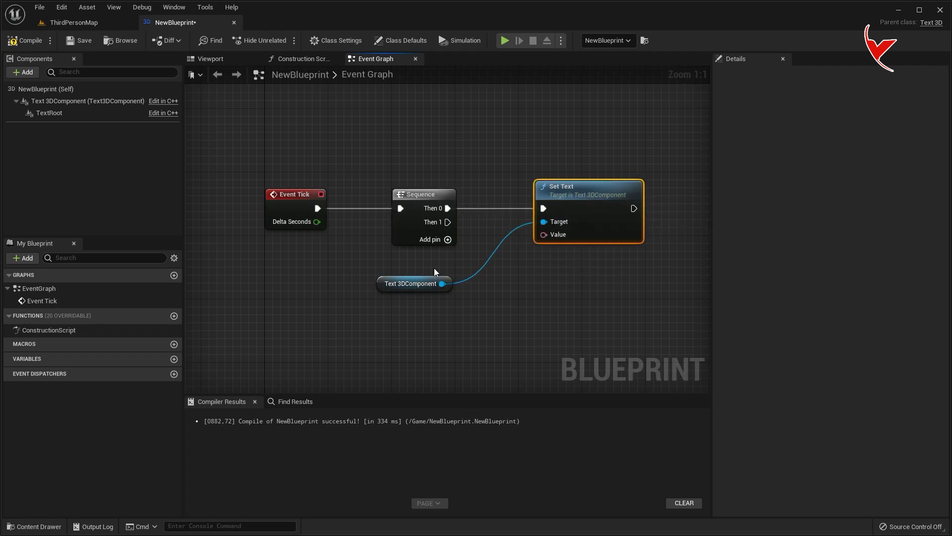
pyautogui.moveTo(388, 284); pyautogui.dragTo(395, 158)
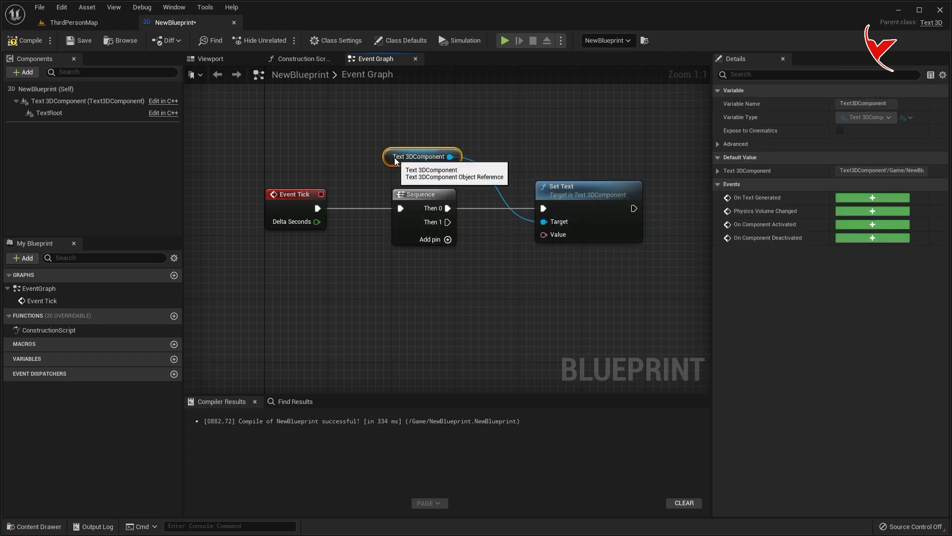
pyautogui.moveTo(496, 257); pyautogui.dragTo(492, 260, button='right')
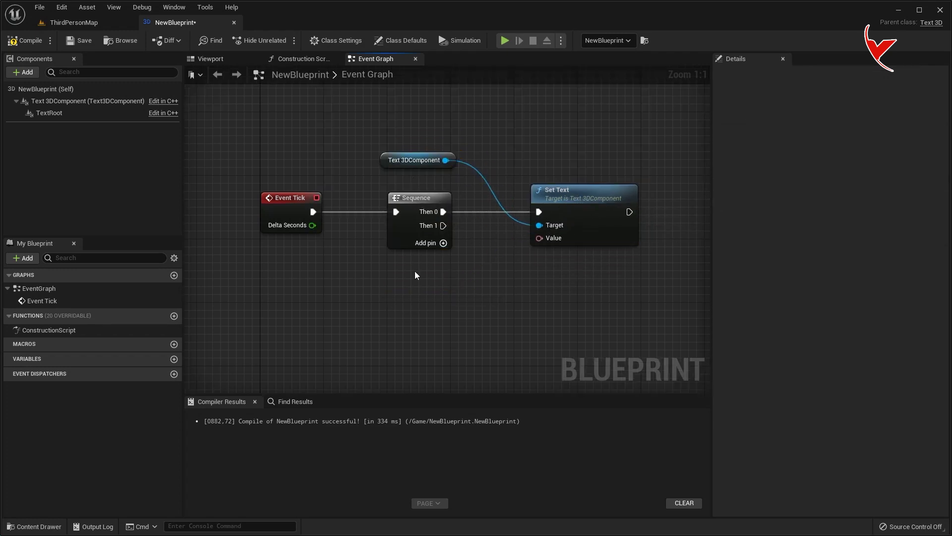
# Step: Promote Set Text's Value to a variable Value1, compile, and give it default Yepkoo
pyautogui.rightClick(541, 237)
pyautogui.click(561, 254)
pyautogui.moveTo(461, 196)
pyautogui.mouseDown()
pyautogui.moveTo(461, 231)
pyautogui.moveTo(422, 281)
pyautogui.mouseUp()
pyautogui.click(67, 373)
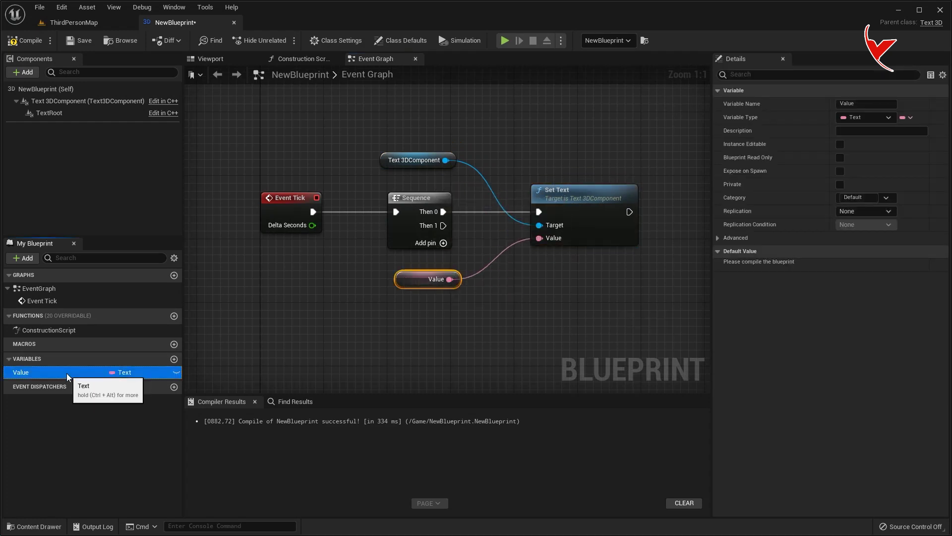
pyautogui.write('Value1')
pyautogui.press('Return')
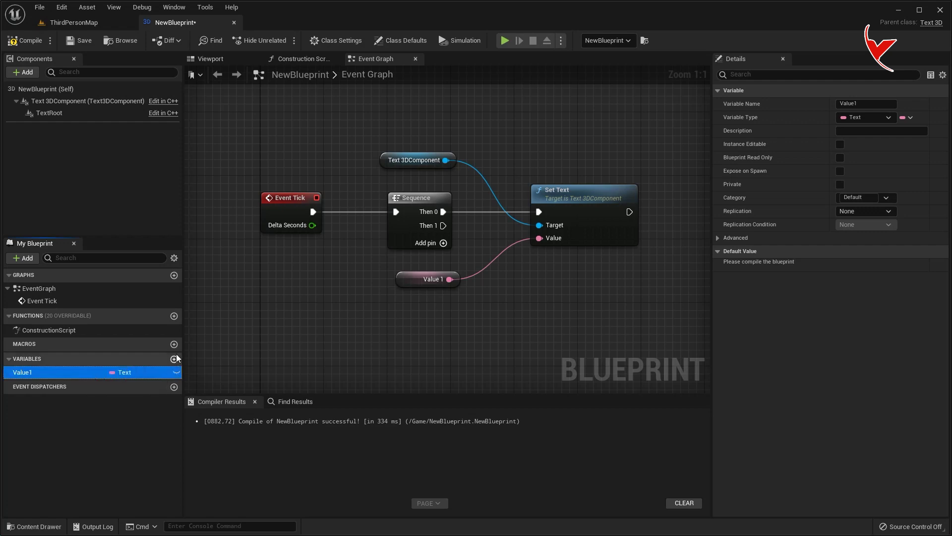
pyautogui.click(36, 46)
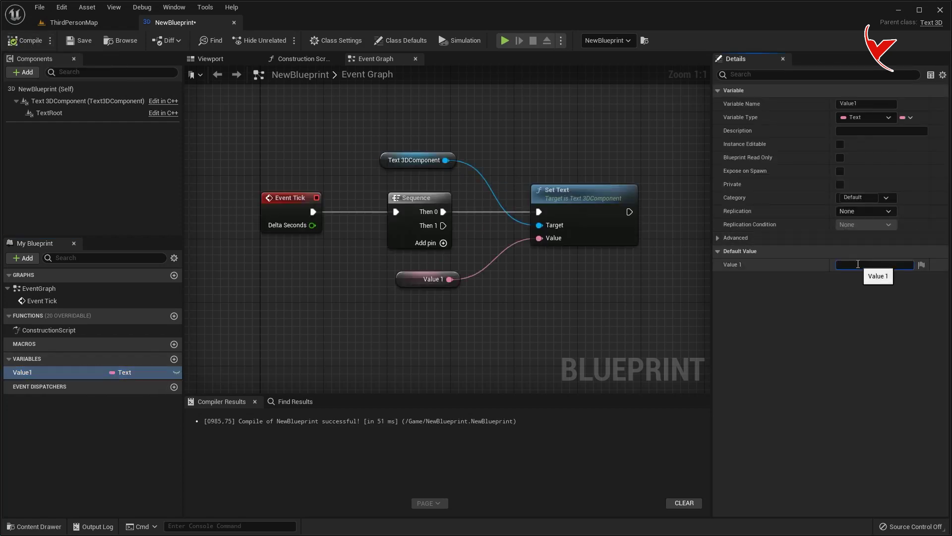
pyautogui.write('Yepkoo')
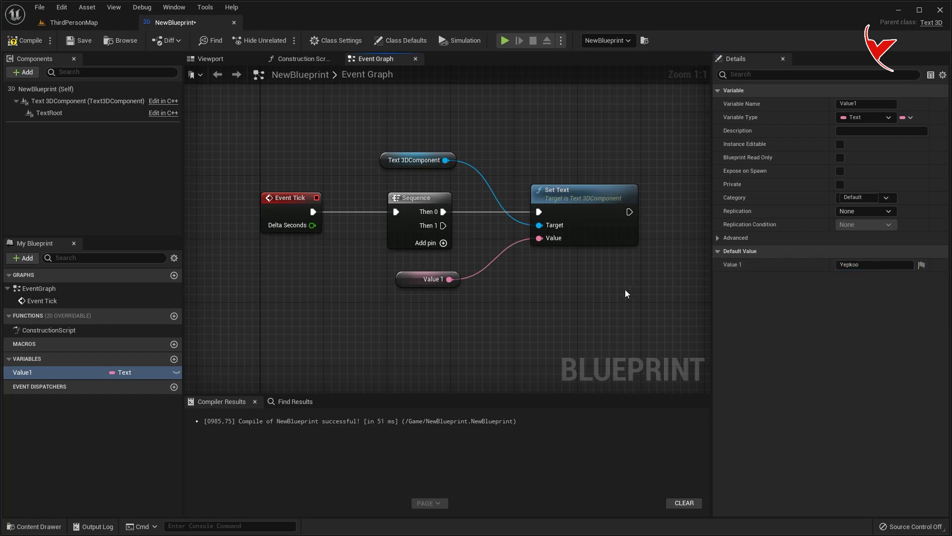
pyautogui.moveTo(629, 292); pyautogui.dragTo(485, 216, button='right')
pyautogui.moveTo(554, 206); pyautogui.dragTo(553, 206)
pyautogui.write('delay')
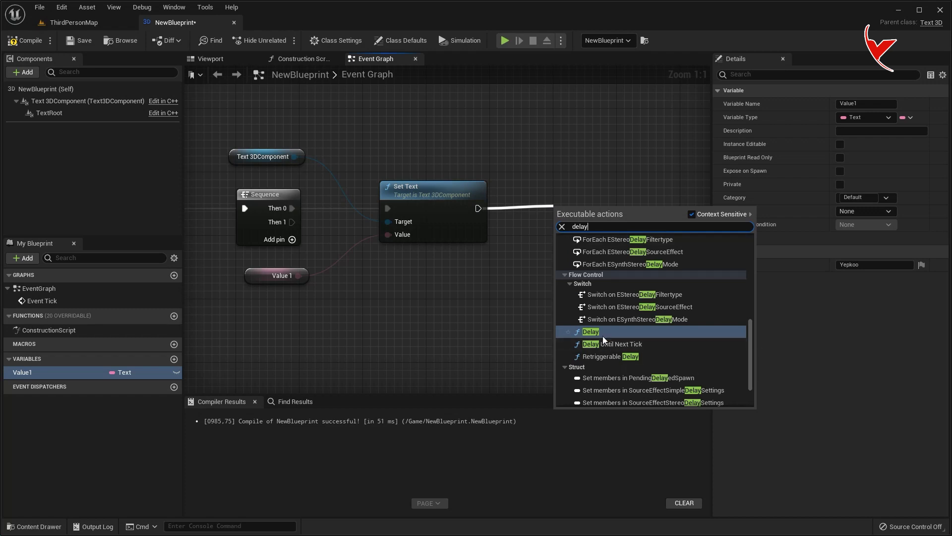
# Step: Add a Delay of 2.0 seconds after the first Set Text
pyautogui.click(603, 340)
pyautogui.click(609, 223)
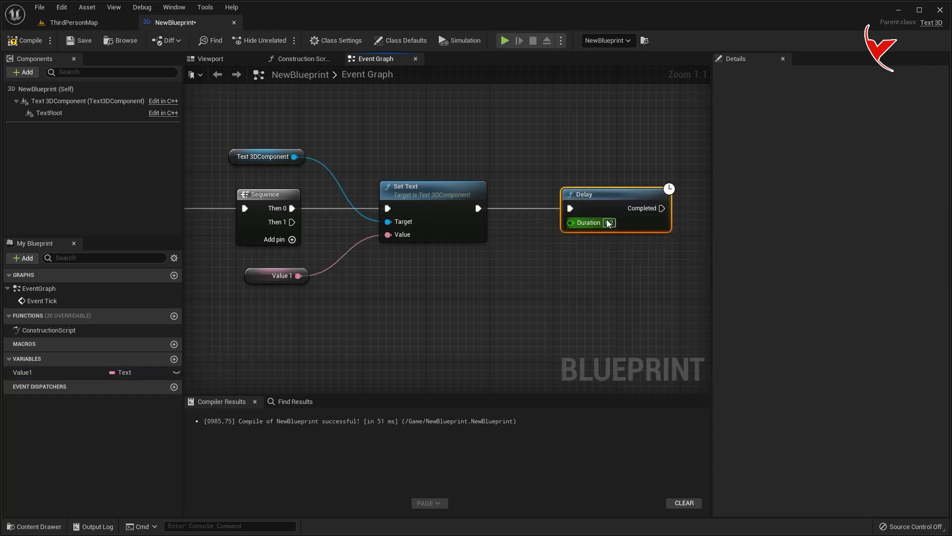
pyautogui.write('2')
pyautogui.press('Return')
# Step: Duplicate the Set Text node, wire it after Delay Completed, and target the Text 3DComponent
pyautogui.click(403, 183)
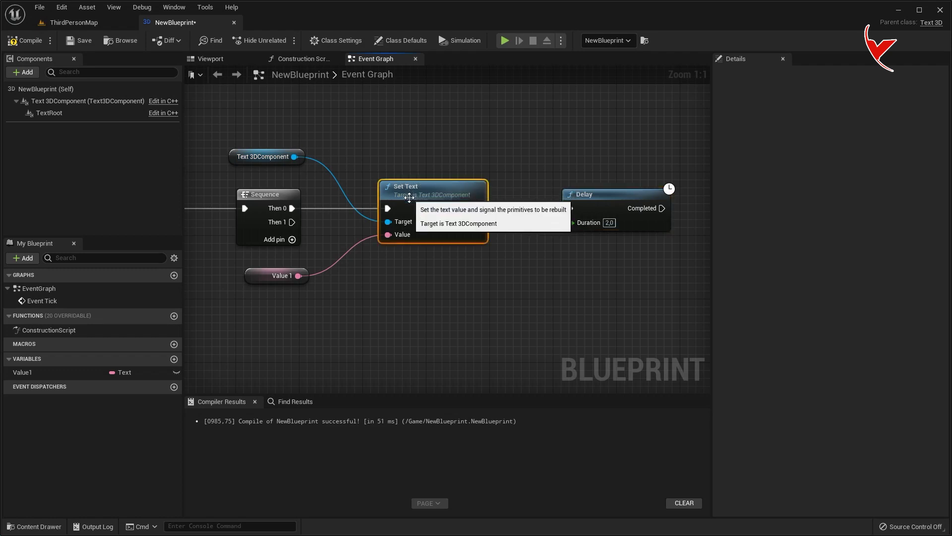
pyautogui.moveTo(548, 202); pyautogui.dragTo(386, 206, button='right')
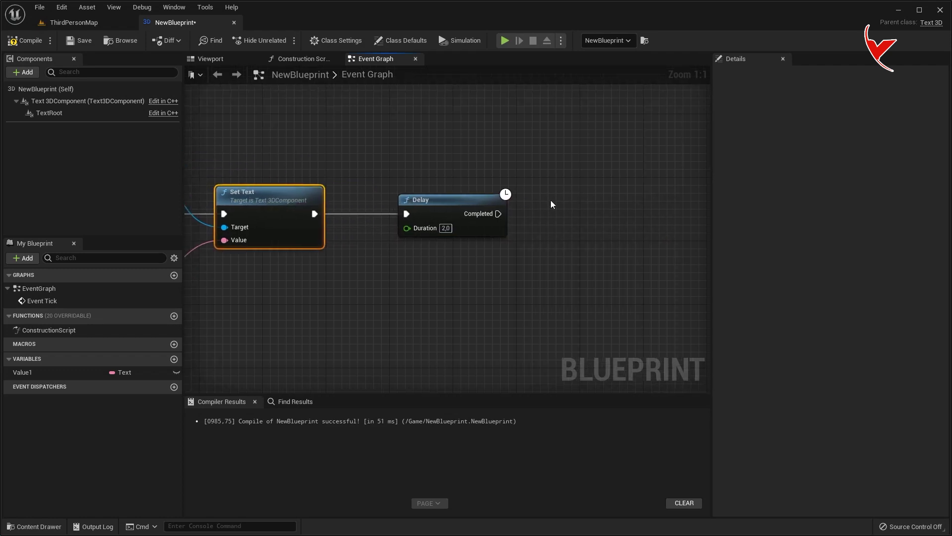
pyautogui.hotkey('ctrl', 'c')
pyautogui.hotkey('ctrl', 'v')
pyautogui.moveTo(498, 214); pyautogui.dragTo(589, 213)
pyautogui.moveTo(529, 252); pyautogui.dragTo(500, 267, button='right')
pyautogui.scroll(-1, 496, 270)
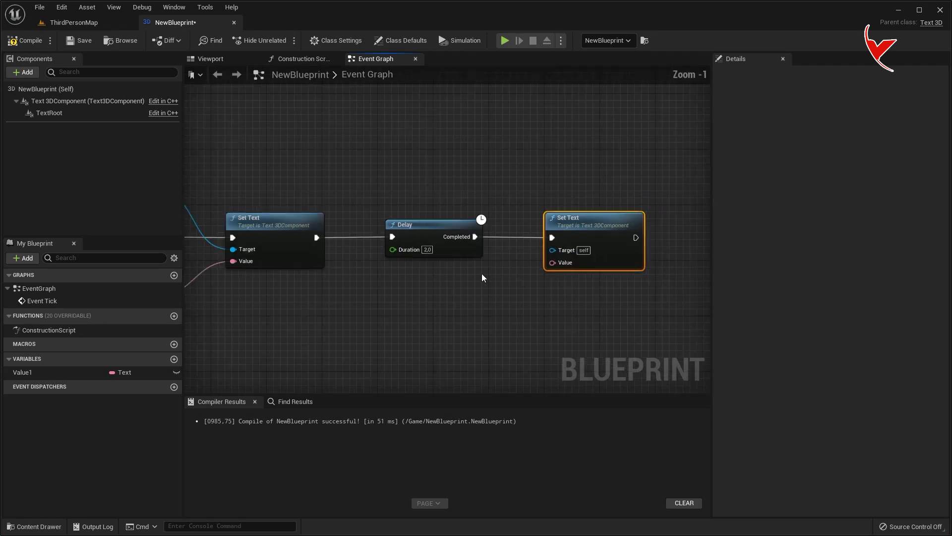
pyautogui.scroll(-1, 526, 255)
pyautogui.scroll(-1, 561, 241)
pyautogui.moveTo(712, 242); pyautogui.dragTo(897, 242)
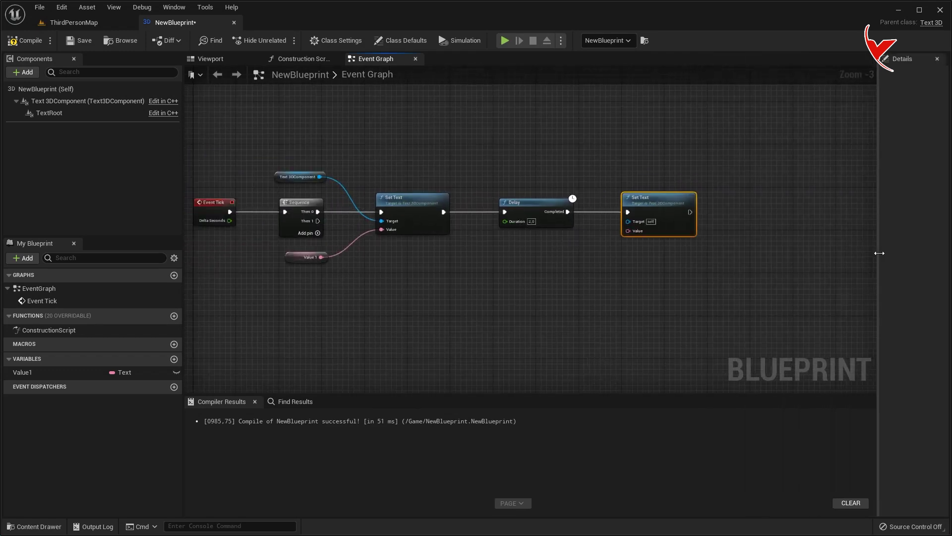
pyautogui.scroll(1, 694, 246)
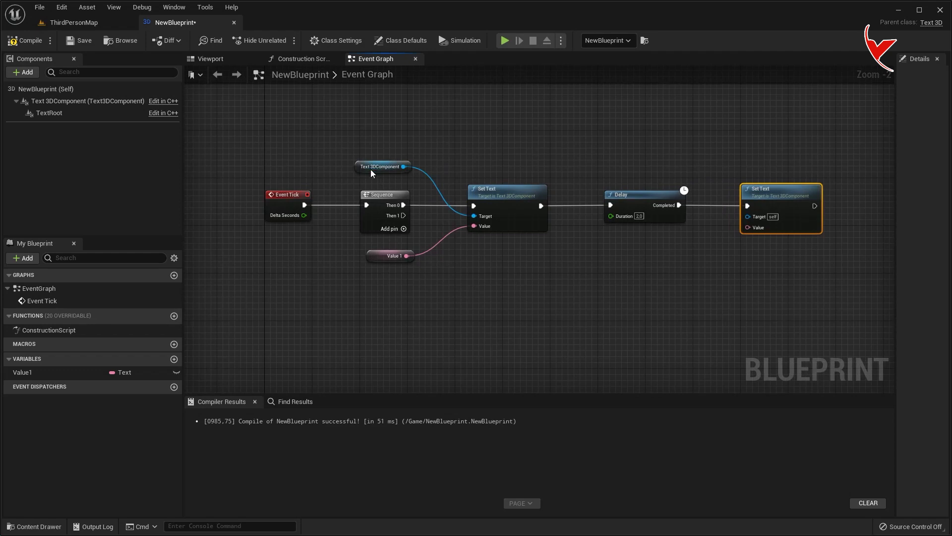
pyautogui.moveTo(371, 168)
pyautogui.mouseDown()
pyautogui.moveTo(371, 157)
pyautogui.moveTo(748, 215)
pyautogui.moveTo(684, 166)
pyautogui.mouseUp()
pyautogui.doubleClick(712, 213)
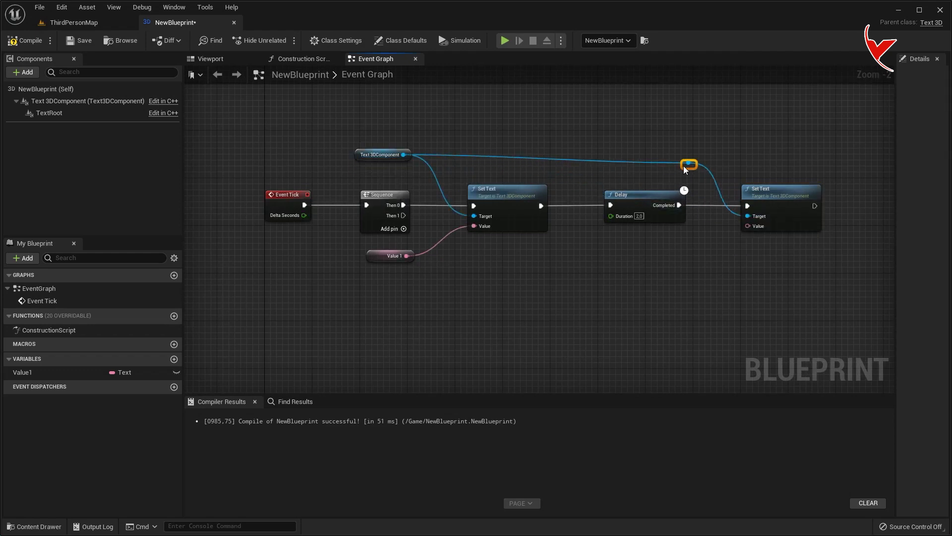
# Step: Promote the second Set Text's Value to variable Value2, compile, and set default 'Unreal Engine'
pyautogui.rightClick(747, 226)
pyautogui.click(776, 248)
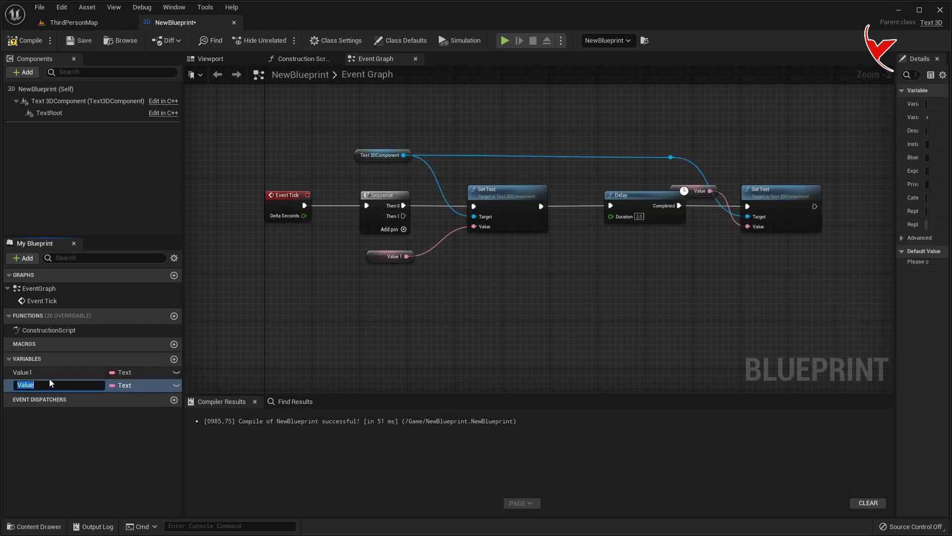
pyautogui.click(96, 385)
pyautogui.write('2')
pyautogui.press('Return')
pyautogui.press('F7')
pyautogui.moveTo(897, 271); pyautogui.dragTo(772, 278)
pyautogui.write('Unreal Engin')
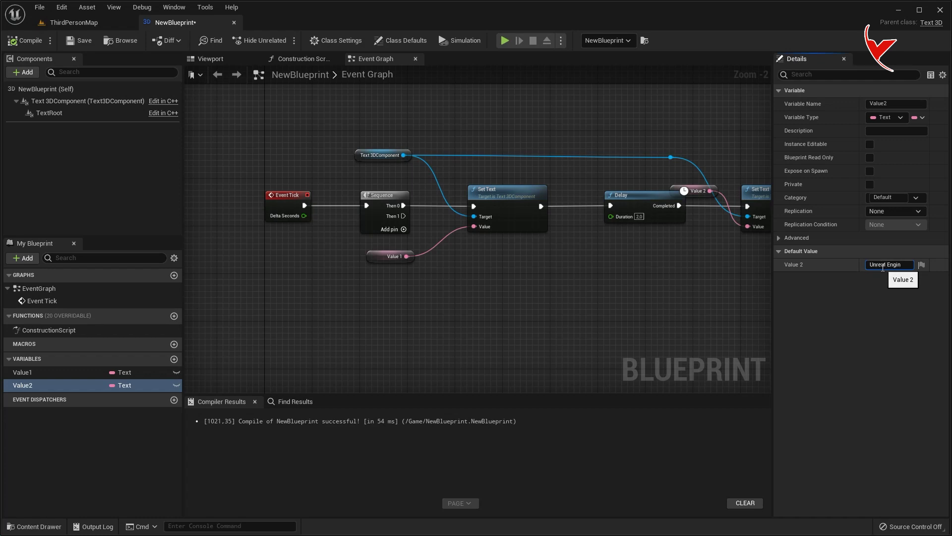
pyautogui.write('e')
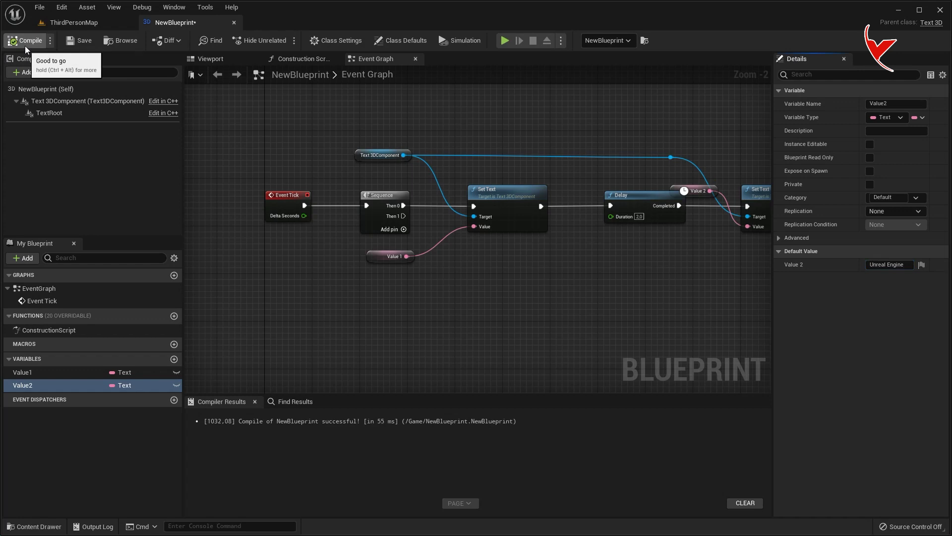
# Step: Move the Value2 getter below the Delay and delete the Event Tick node
pyautogui.moveTo(698, 189); pyautogui.dragTo(667, 246)
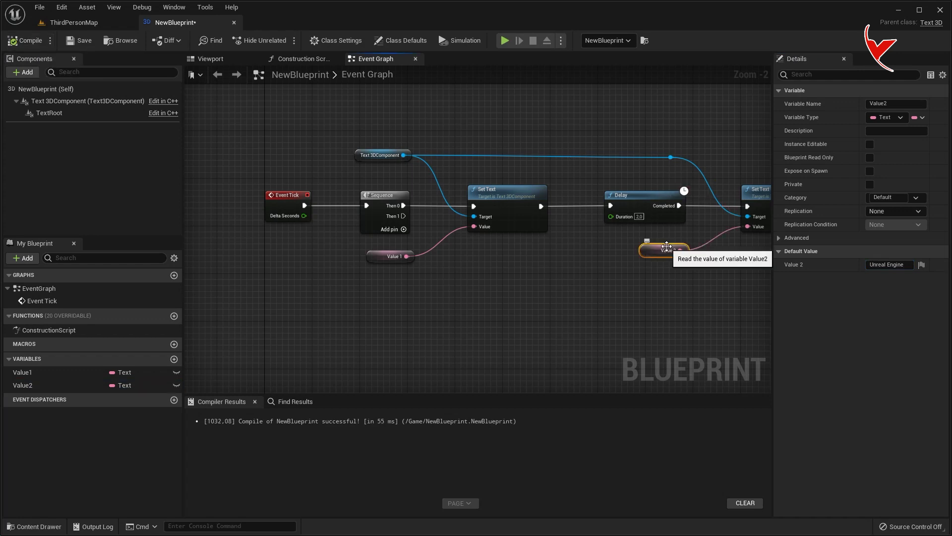
pyautogui.moveTo(667, 247); pyautogui.dragTo(637, 245, button='right')
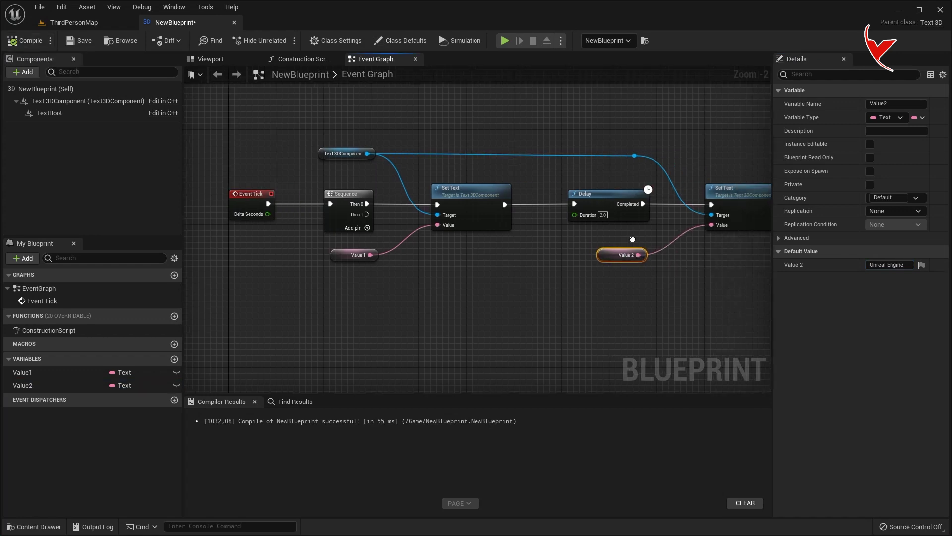
pyautogui.moveTo(267, 194); pyautogui.dragTo(260, 273)
pyautogui.press('Delete')
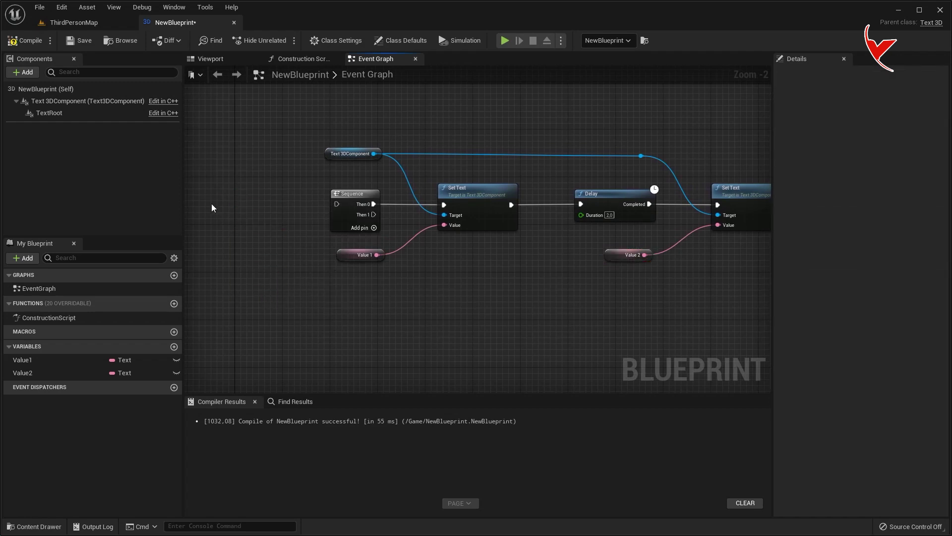
# Step: Add an Event BeginPlay node and connect it to the Sequence
pyautogui.rightClick(199, 189)
pyautogui.write('event begin')
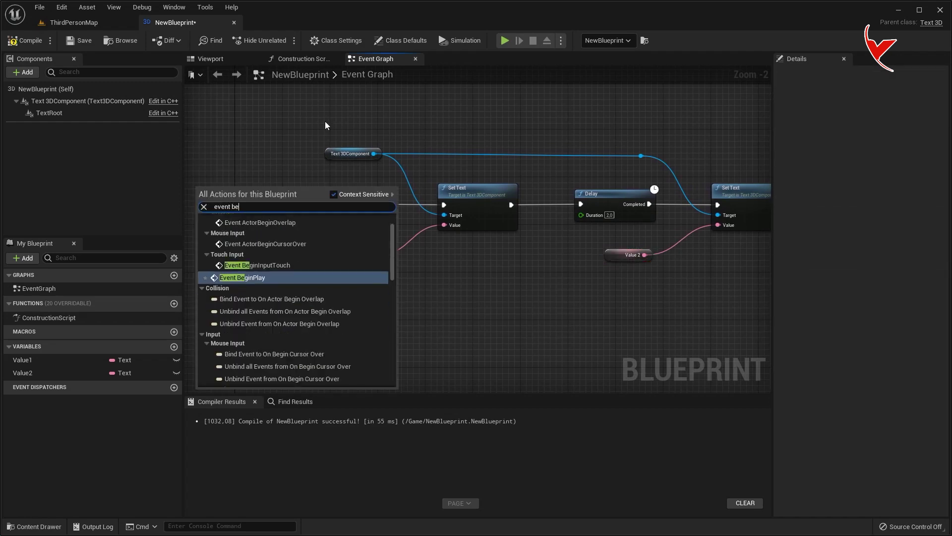
pyautogui.click(272, 252)
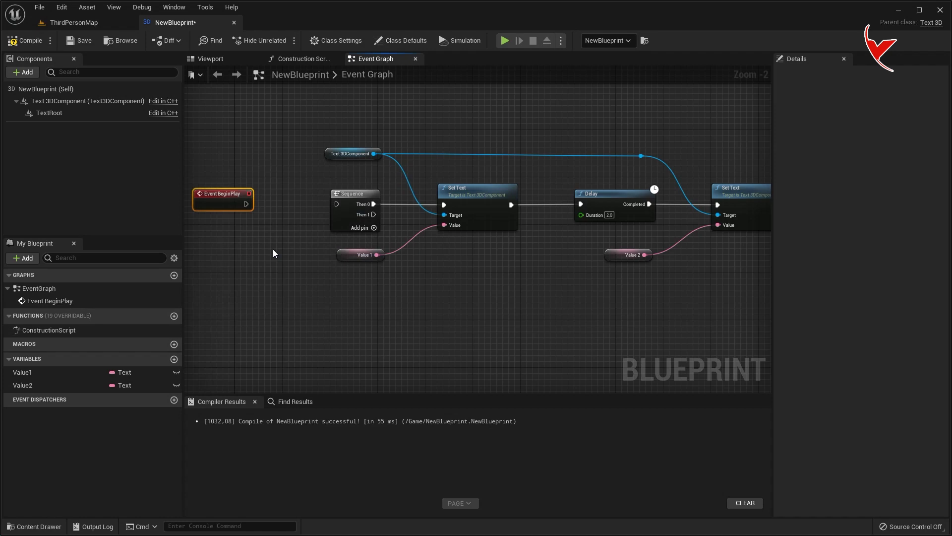
pyautogui.moveTo(246, 204); pyautogui.dragTo(337, 204)
pyautogui.moveTo(436, 185); pyautogui.dragTo(306, 191, button='right')
# Step: Add a second Delay after the second Set Text
pyautogui.moveTo(655, 210); pyautogui.dragTo(697, 210)
pyautogui.write('delay')
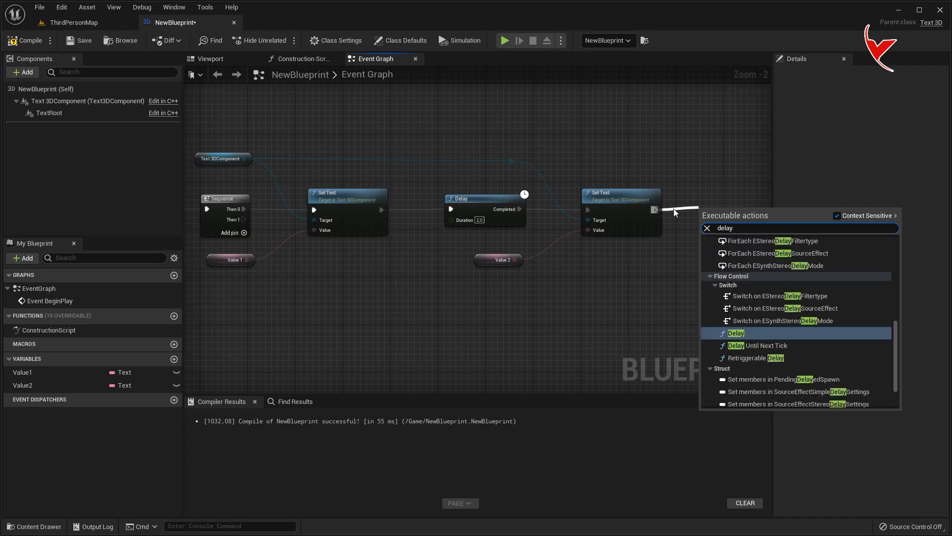
pyautogui.press('Return')
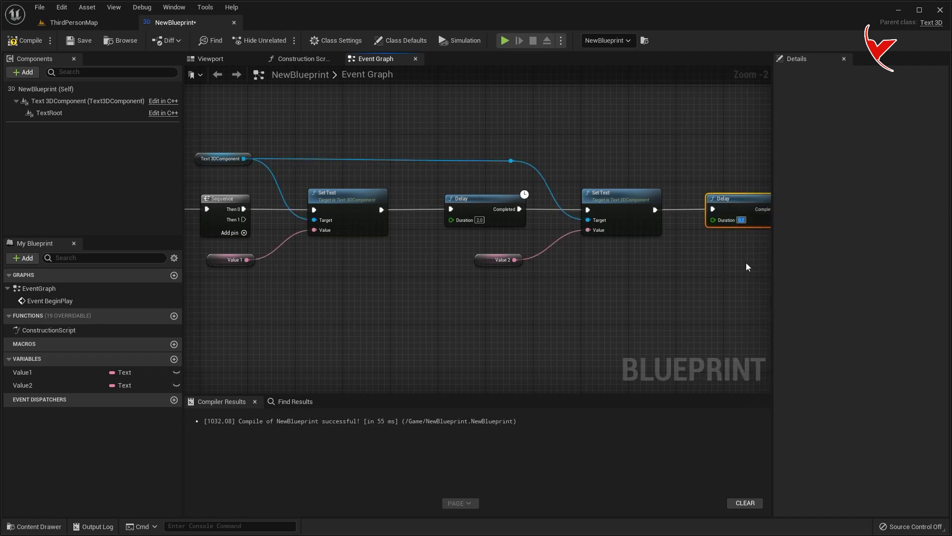
pyautogui.scroll(2, 744, 257)
pyautogui.moveTo(732, 253); pyautogui.dragTo(565, 230, button='right')
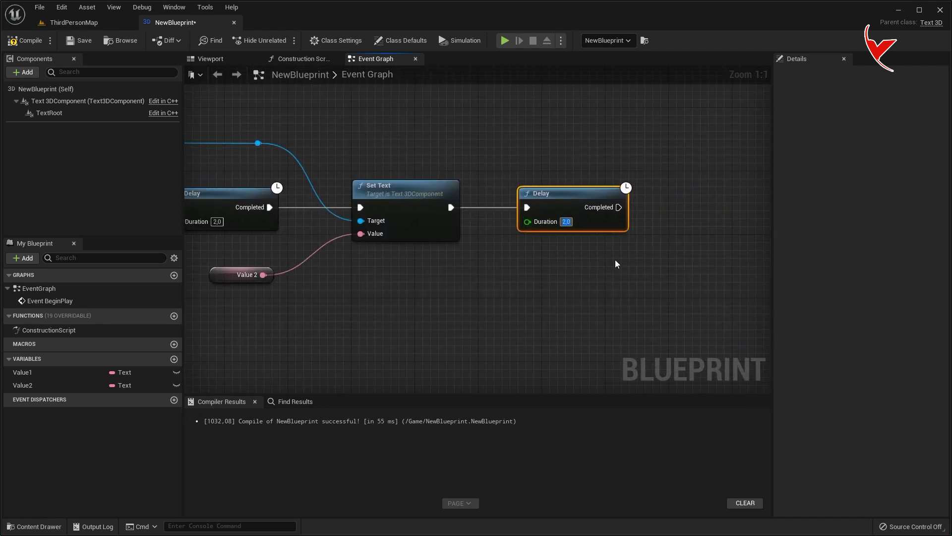
pyautogui.press('Home')
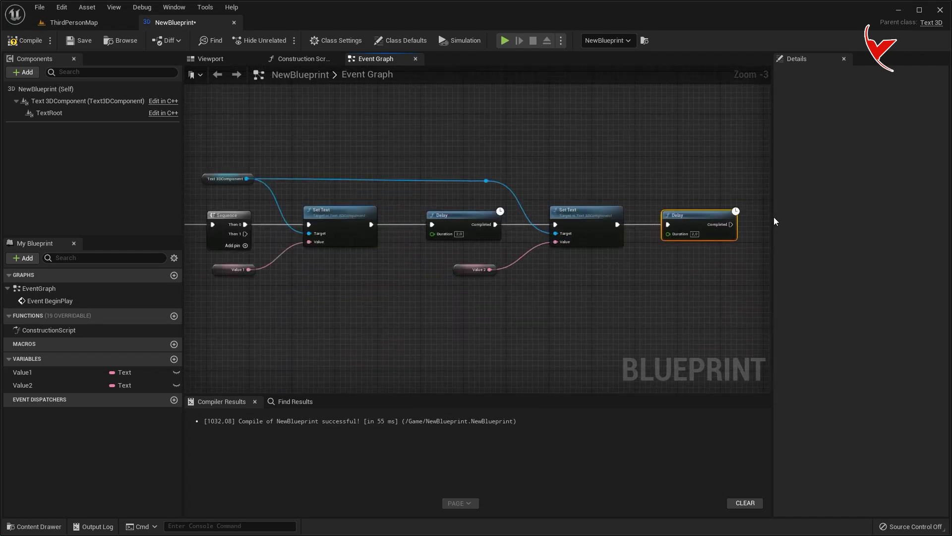
pyautogui.moveTo(773, 216); pyautogui.dragTo(827, 221)
# Step: Loop the second Delay's Completed back to the first Set Text via a reroute, and save
pyautogui.moveTo(731, 225); pyautogui.dragTo(431, 180)
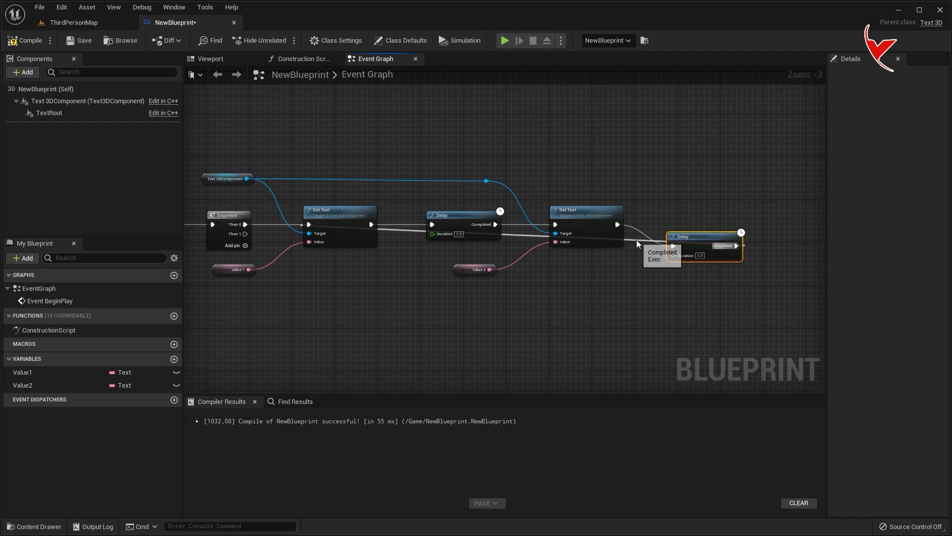
pyautogui.doubleClick(528, 177)
pyautogui.moveTo(528, 177); pyautogui.dragTo(315, 164)
pyautogui.moveTo(714, 245); pyautogui.dragTo(703, 223)
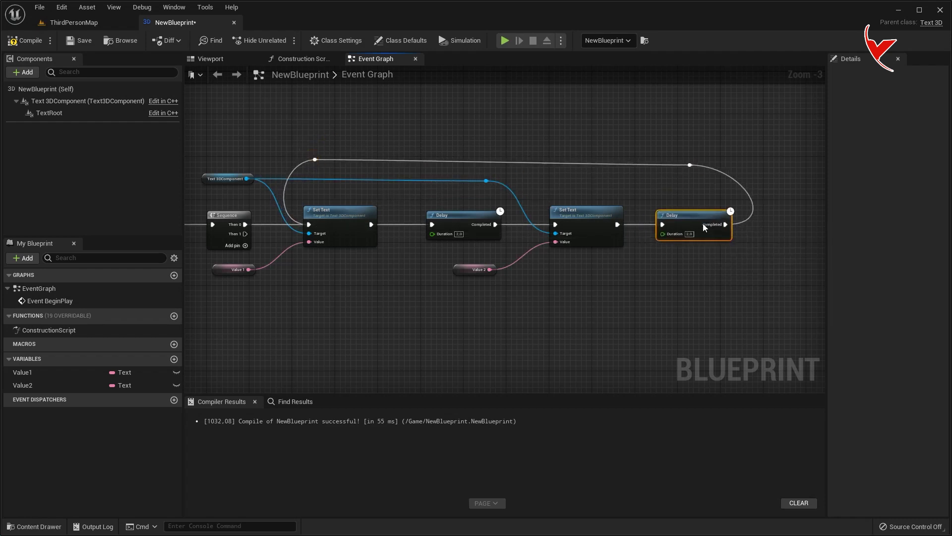
pyautogui.click(82, 44)
pyautogui.click(74, 22)
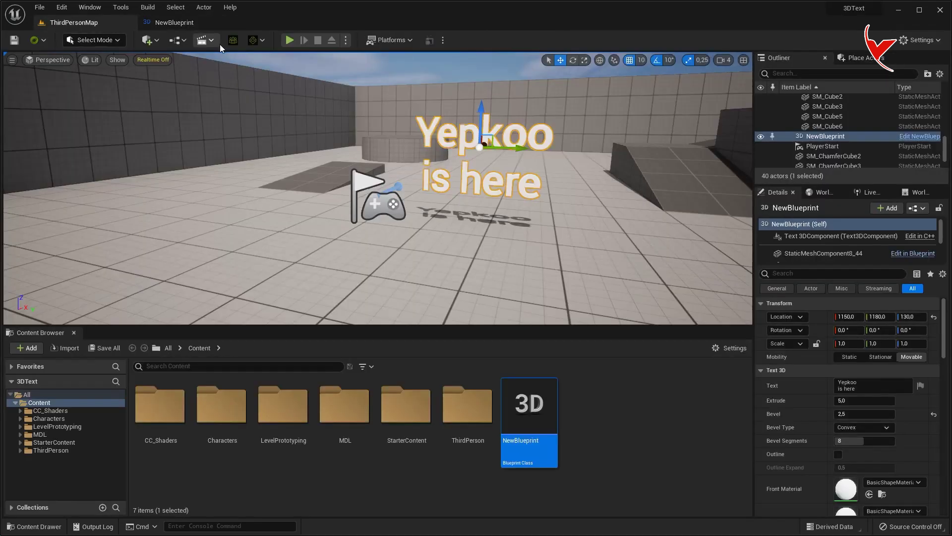
# Step: Play-test the level to see the 3D text alternate between Yepkoo and Unreal Engine, then return to NewBlueprint
pyautogui.click(288, 40)
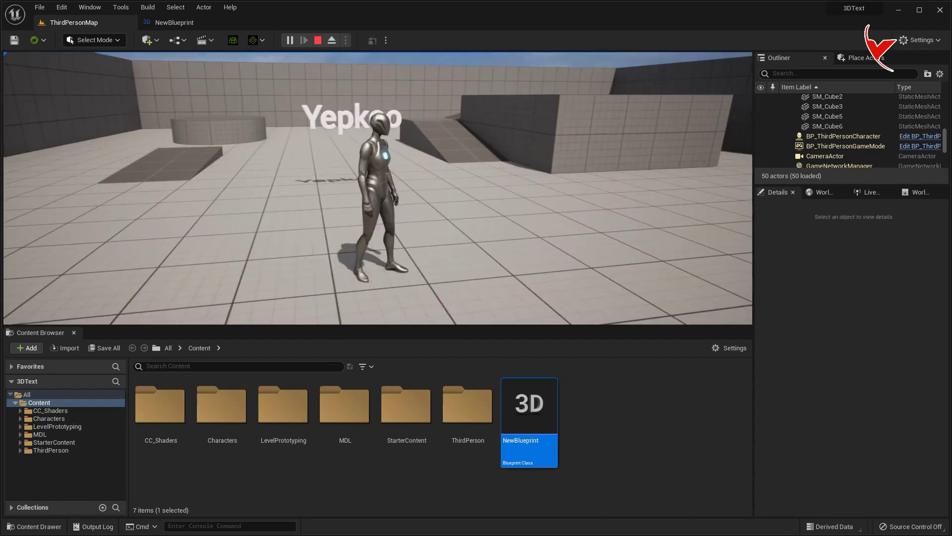
pyautogui.press('Escape')
pyautogui.click(176, 25)
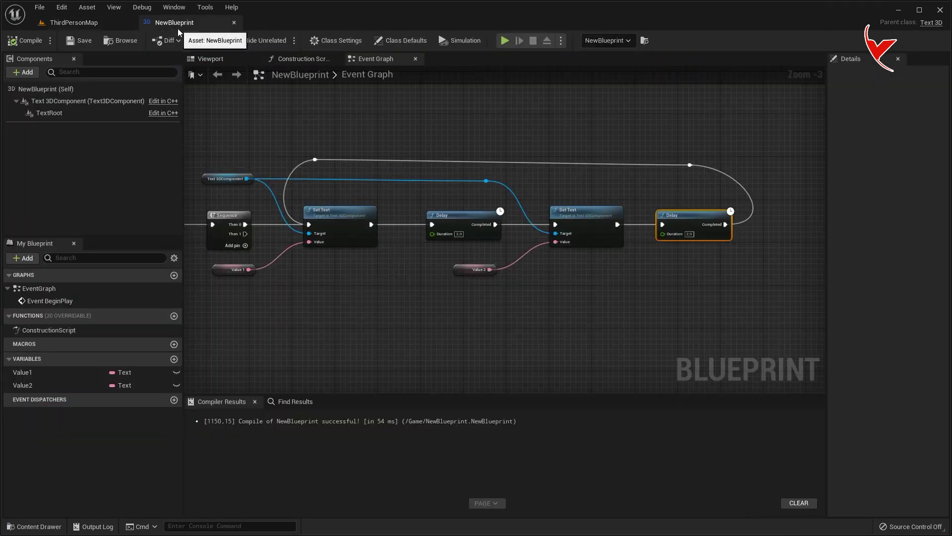
# Step: Delete 'is here' from the Text 3DComponent's default text so it reads Yepkoo, and compile
pyautogui.click(80, 100)
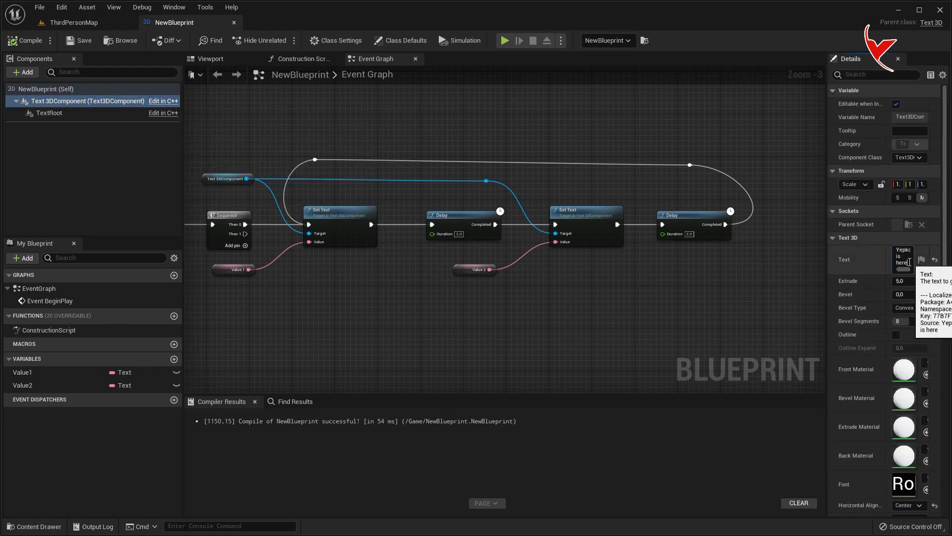
pyautogui.click(213, 59)
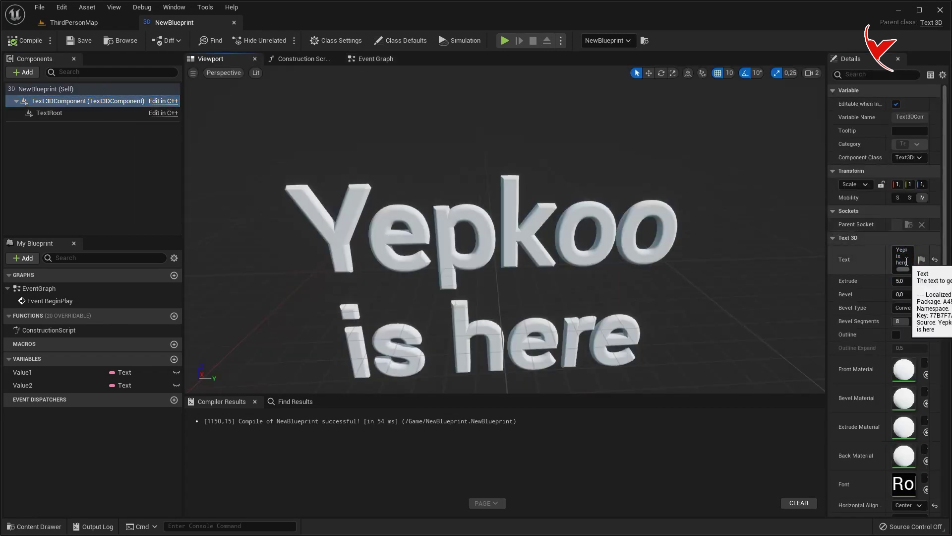
pyautogui.press('BackSpace')
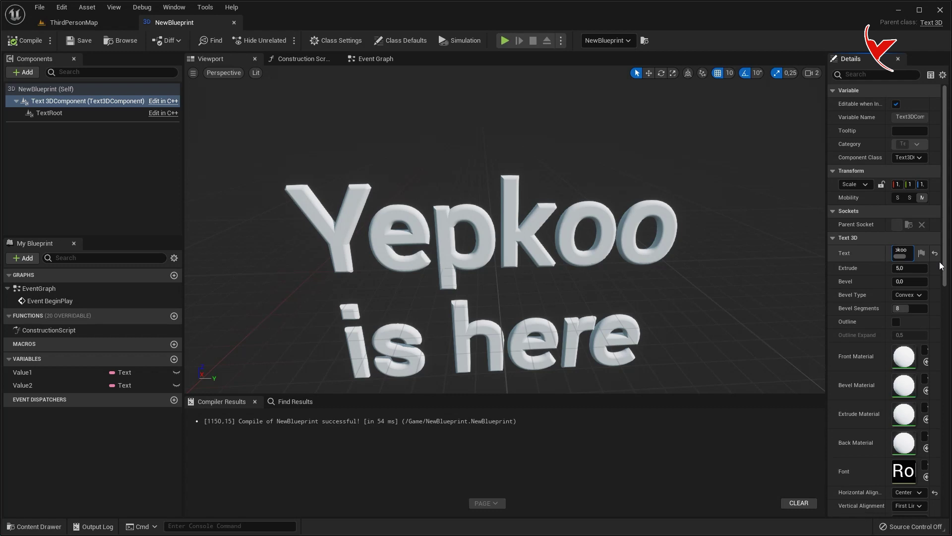
pyautogui.click(19, 46)
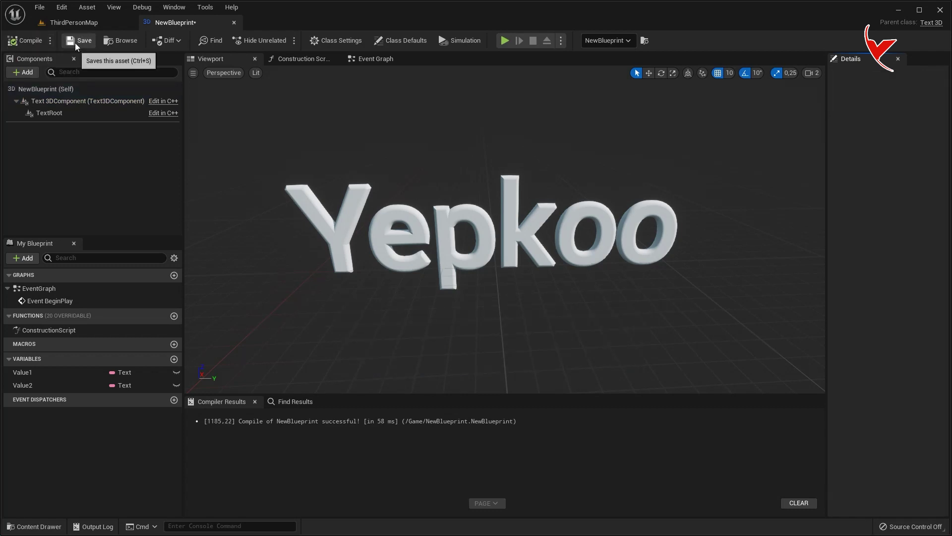
pyautogui.click(360, 58)
# Step: Drop a Text 3DComponent reference into the Event Graph and search its actions for 'set mater'
pyautogui.moveTo(300, 207); pyautogui.dragTo(585, 243)
pyautogui.scroll(2, 496, 213)
pyautogui.click(433, 215)
pyautogui.moveTo(112, 102); pyautogui.dragTo(349, 303)
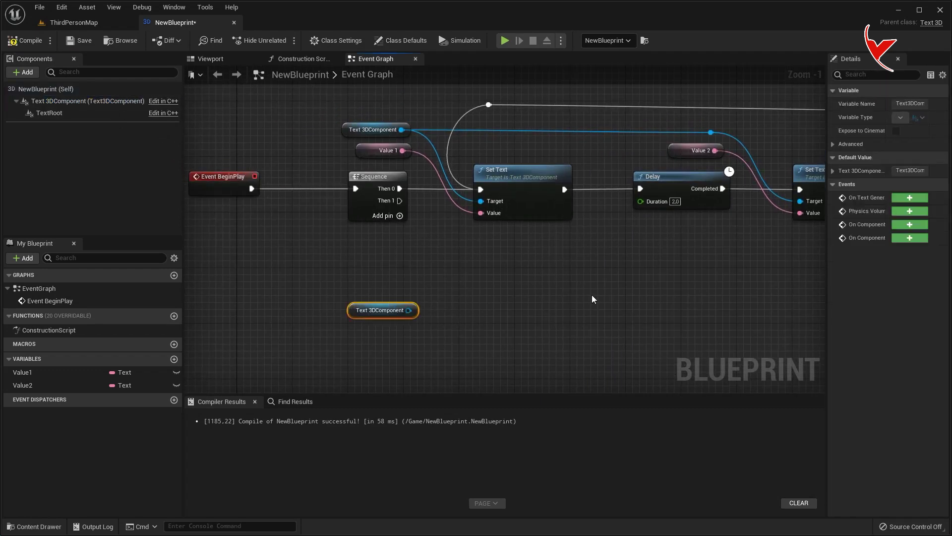
pyautogui.moveTo(831, 305); pyautogui.dragTo(759, 305)
pyautogui.moveTo(409, 310); pyautogui.dragTo(498, 299)
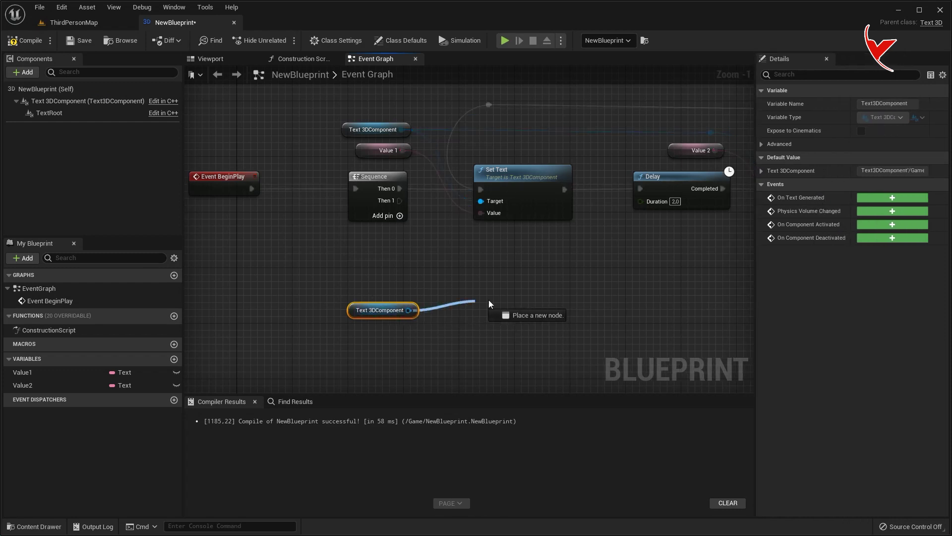
pyautogui.write('set mater')
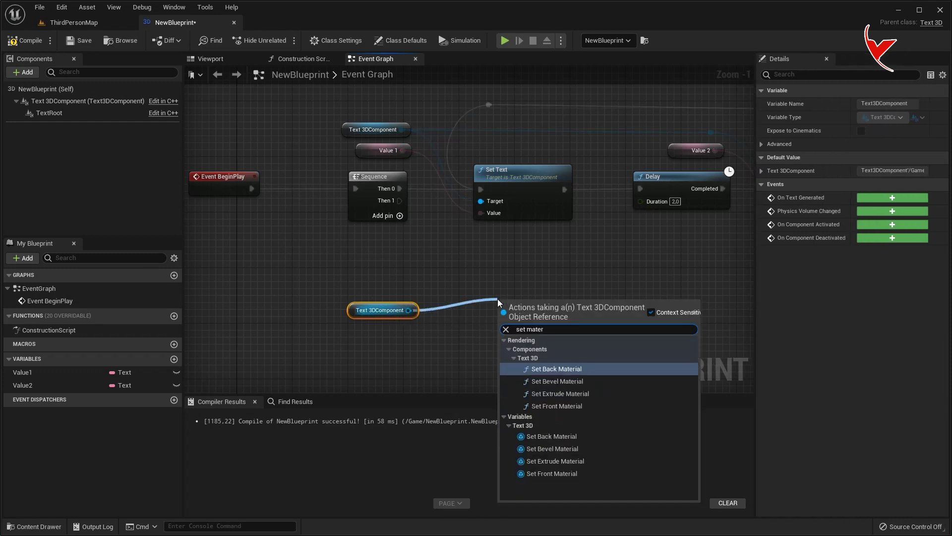
# Step: Add a Set Front Material node, then create a new material named Mat1 and open it
pyautogui.click(551, 406)
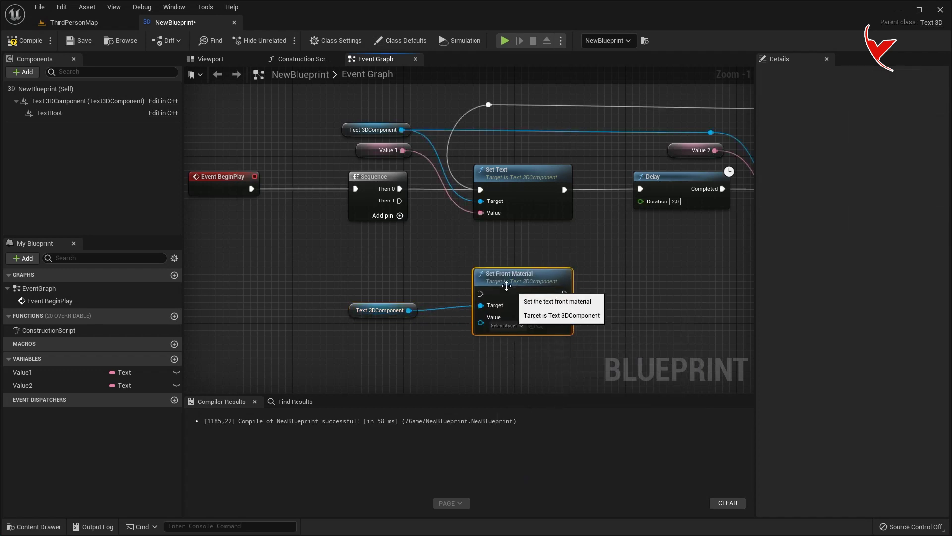
pyautogui.click(74, 22)
pyautogui.rightClick(598, 467)
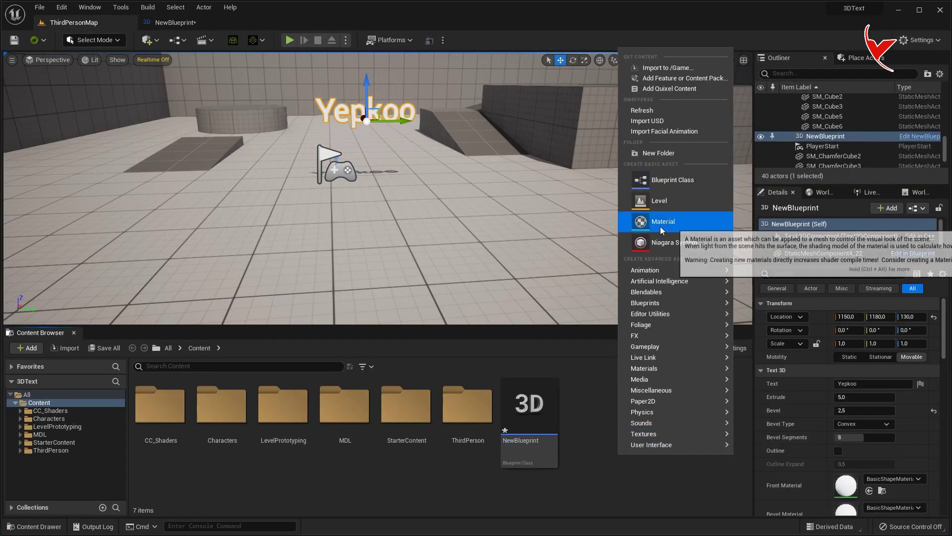
pyautogui.click(640, 221)
pyautogui.write('Mat1')
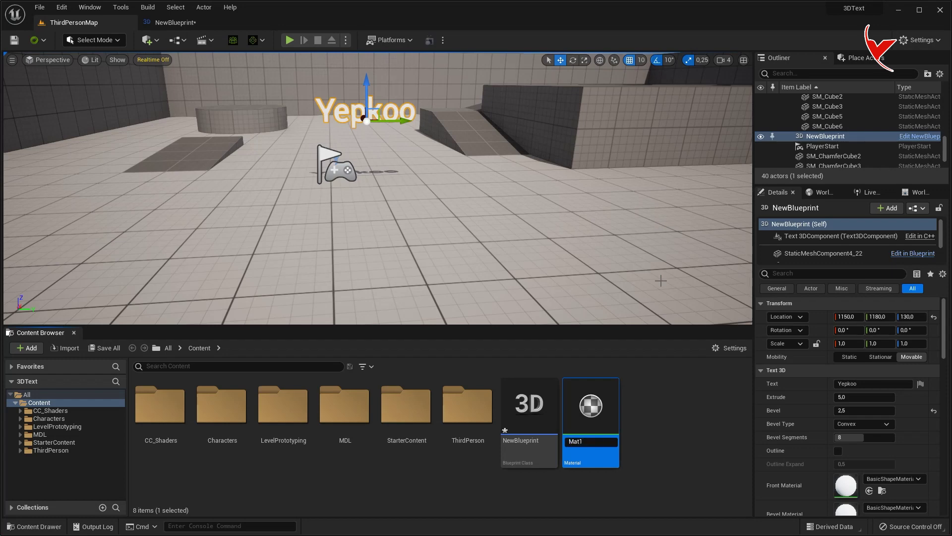
pyautogui.press('Return')
pyautogui.doubleClick(529, 407)
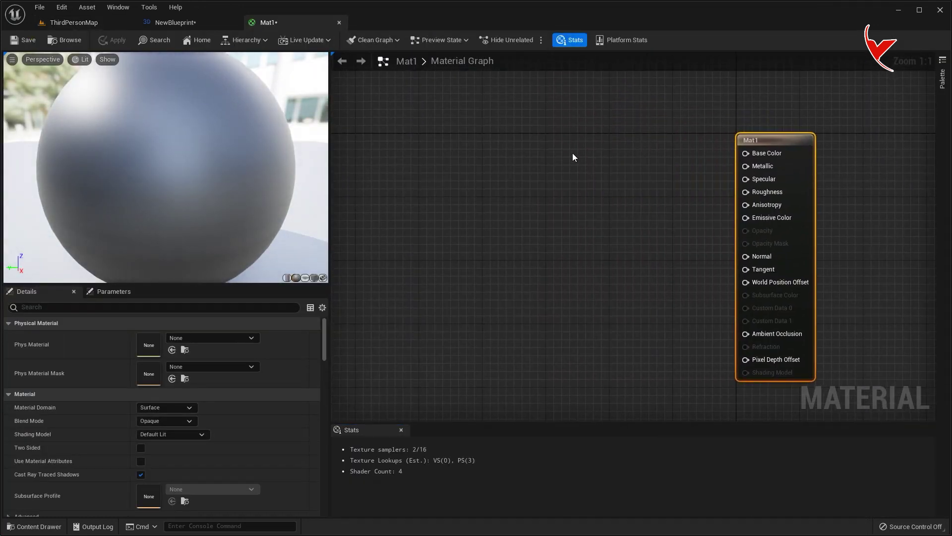
# Step: Add a Constant3Vector wired into Base Color and set its colour to bright pink
pyautogui.click(551, 159)
pyautogui.moveTo(605, 182); pyautogui.dragTo(514, 167)
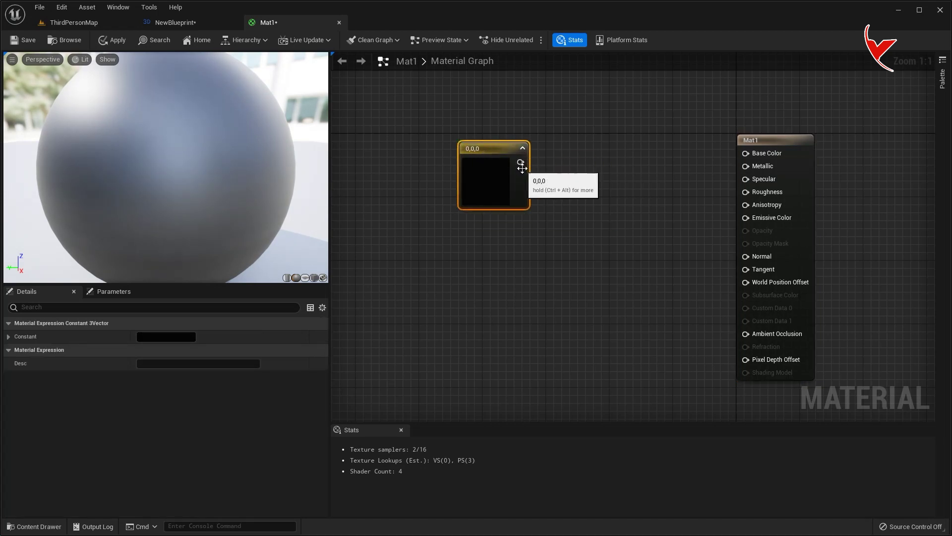
pyautogui.moveTo(746, 154); pyautogui.dragTo(746, 154)
pyautogui.moveTo(490, 173); pyautogui.dragTo(562, 164)
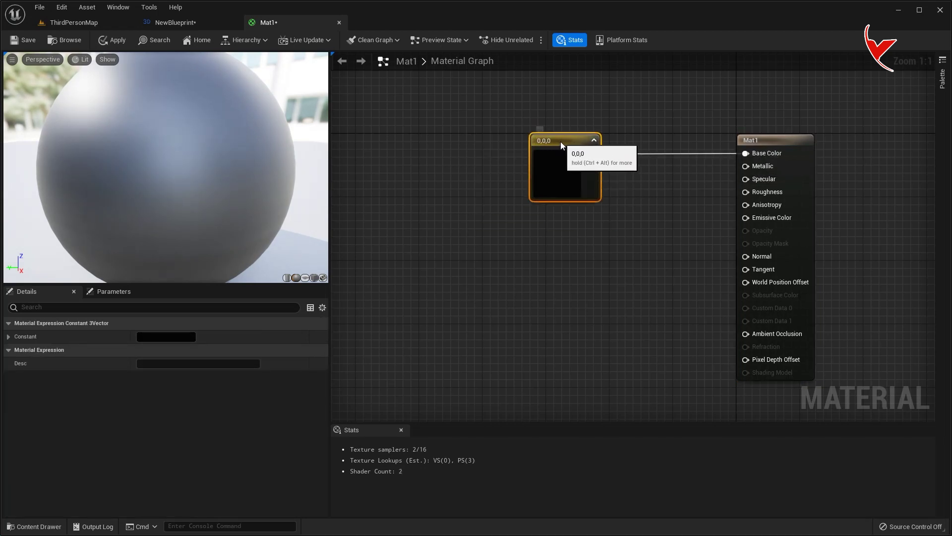
pyautogui.doubleClick(562, 164)
pyautogui.moveTo(623, 173); pyautogui.dragTo(507, 175)
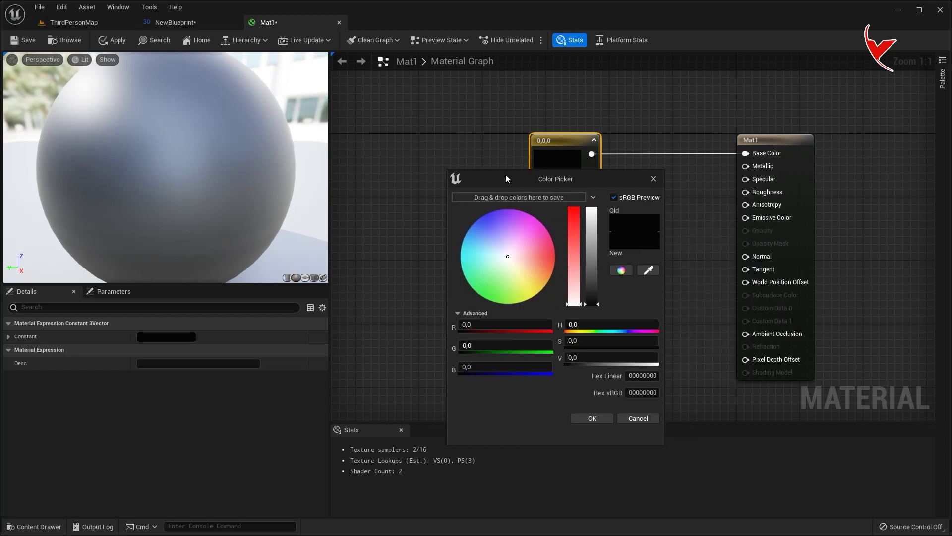
pyautogui.click(544, 230)
pyautogui.click(592, 232)
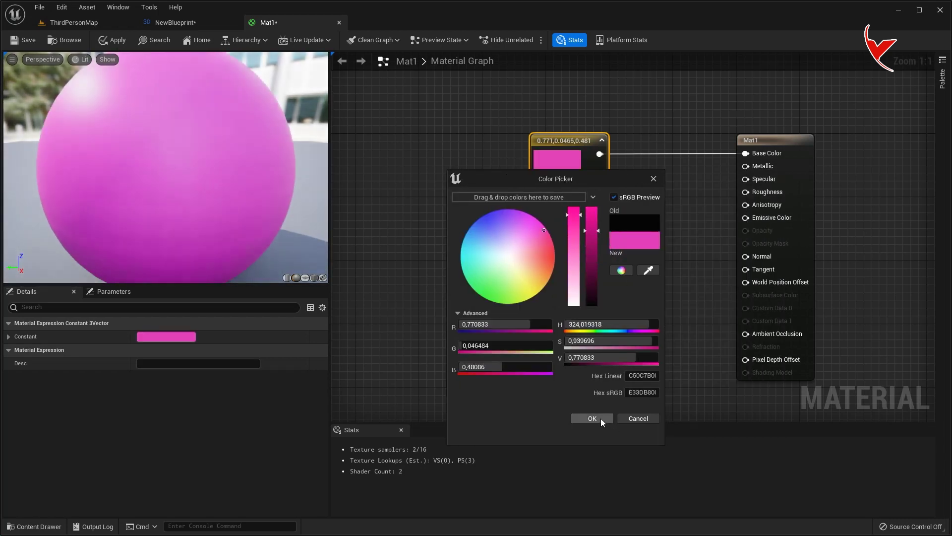
pyautogui.click(593, 418)
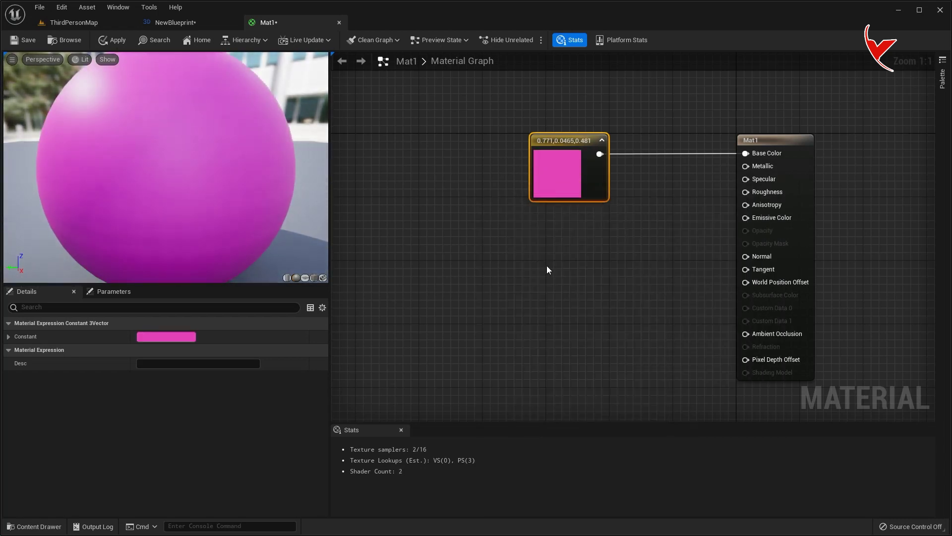
# Step: Add a Constant node with value 0.5 connected to Emissive Color
pyautogui.click(548, 268)
pyautogui.click(546, 273)
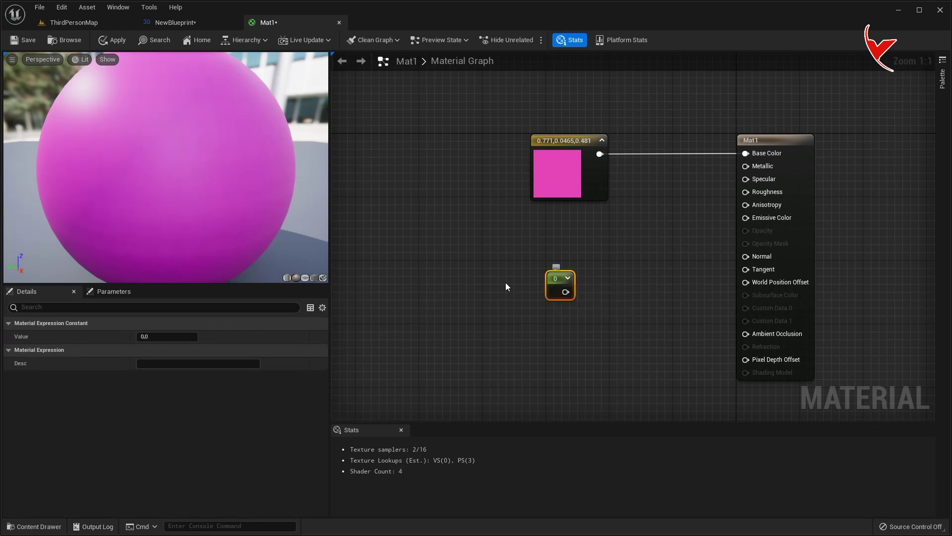
pyautogui.moveTo(565, 292)
pyautogui.mouseDown()
pyautogui.moveTo(697, 253)
pyautogui.moveTo(746, 218)
pyautogui.mouseUp()
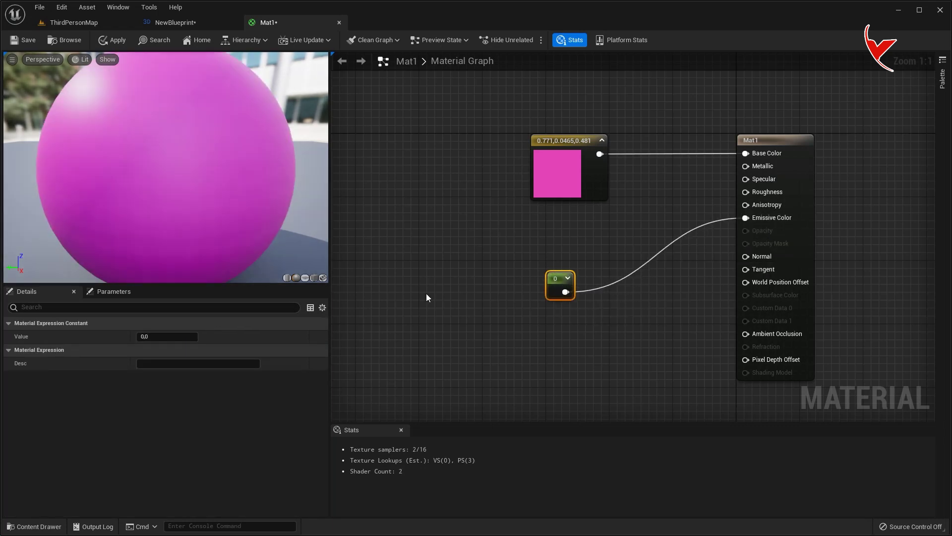
pyautogui.write('.5')
pyautogui.press('Return')
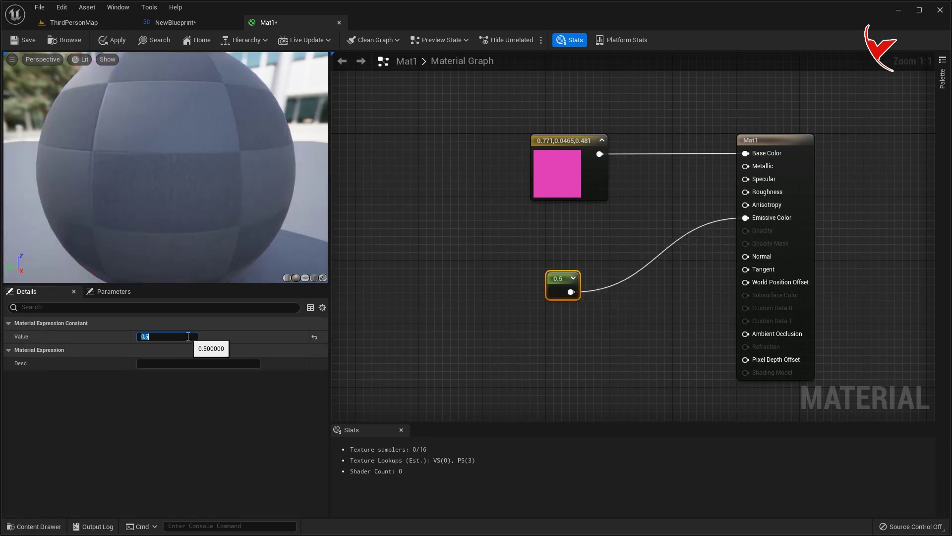
# Step: Sum the pink colour and the 0.5 constant with an Add node into Emissive Color, and save Mat1
pyautogui.moveTo(594, 160)
pyautogui.mouseDown()
pyautogui.moveTo(486, 148)
pyautogui.moveTo(597, 198)
pyautogui.mouseUp()
pyautogui.write('ad')
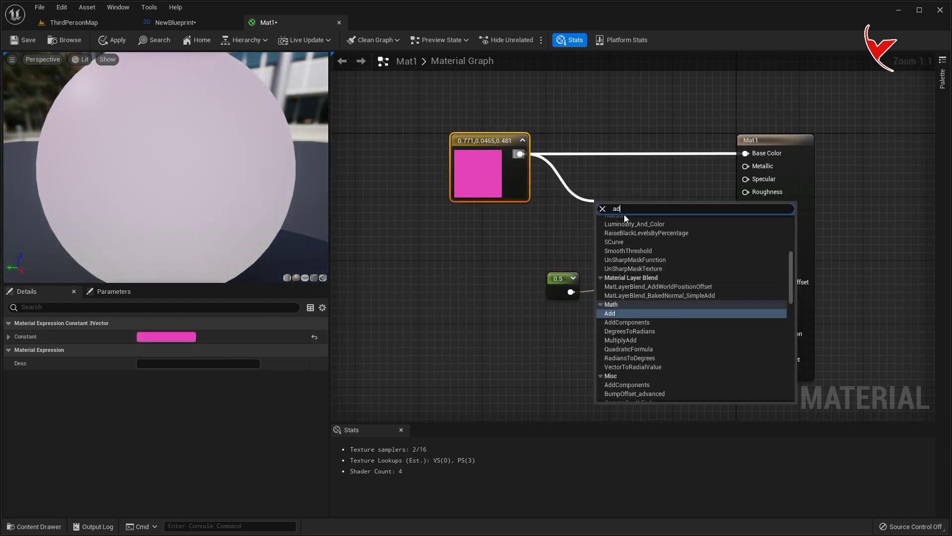
pyautogui.write('d')
pyautogui.click(612, 266)
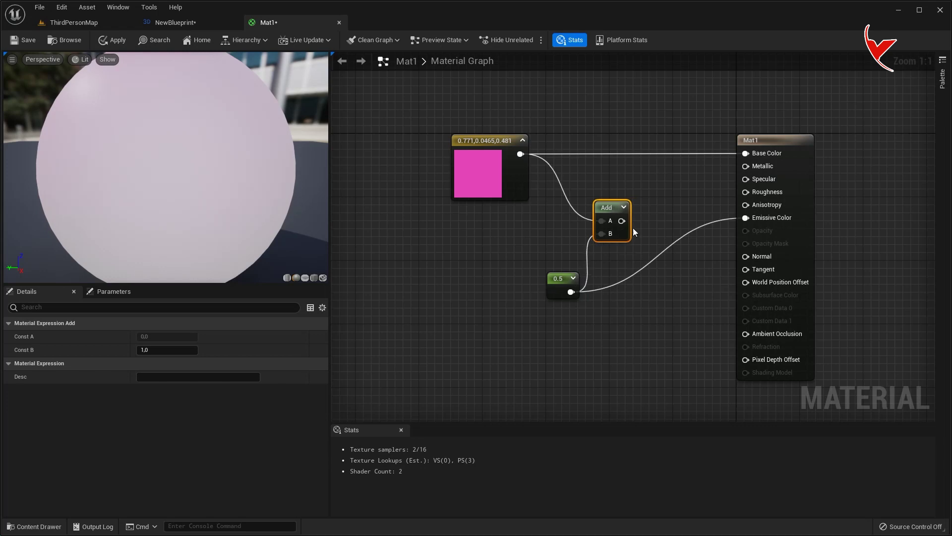
pyautogui.moveTo(621, 221); pyautogui.dragTo(744, 217)
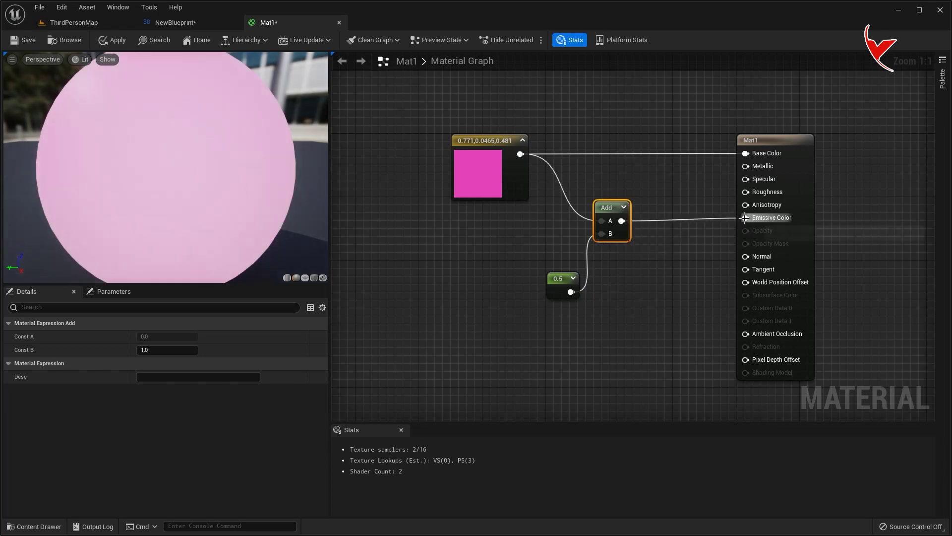
pyautogui.click(28, 42)
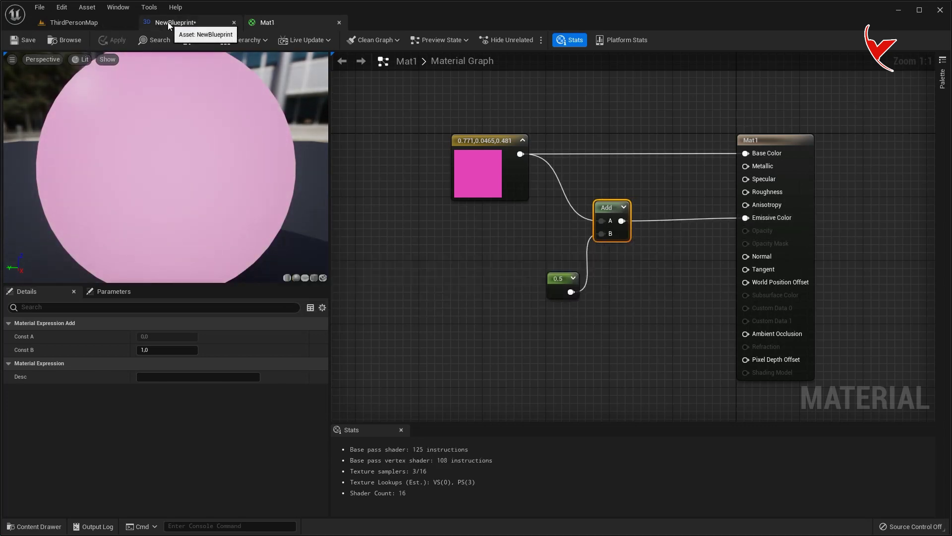
# Step: Set Set Front Material's value to Mat1 and drive it from Sequence Then 1
pyautogui.click(102, 22)
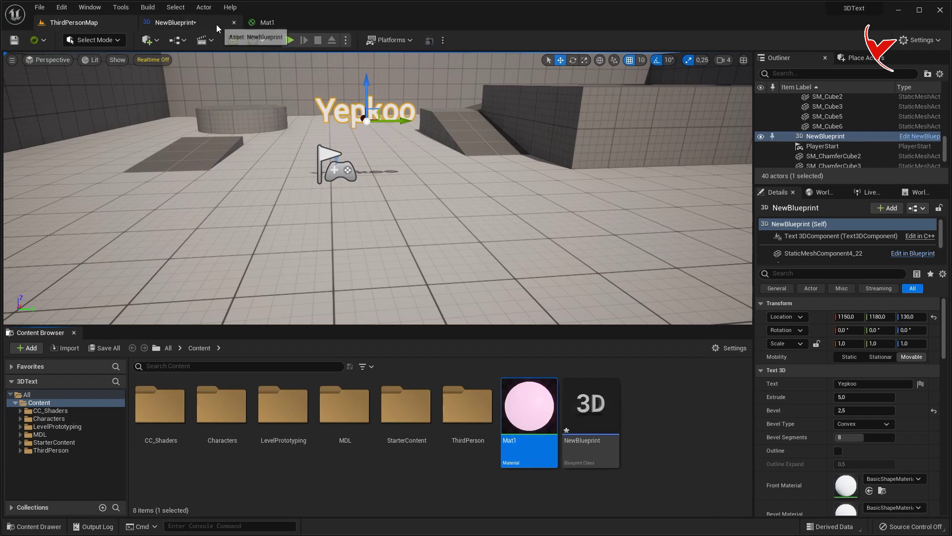
pyautogui.click(216, 23)
pyautogui.click(532, 326)
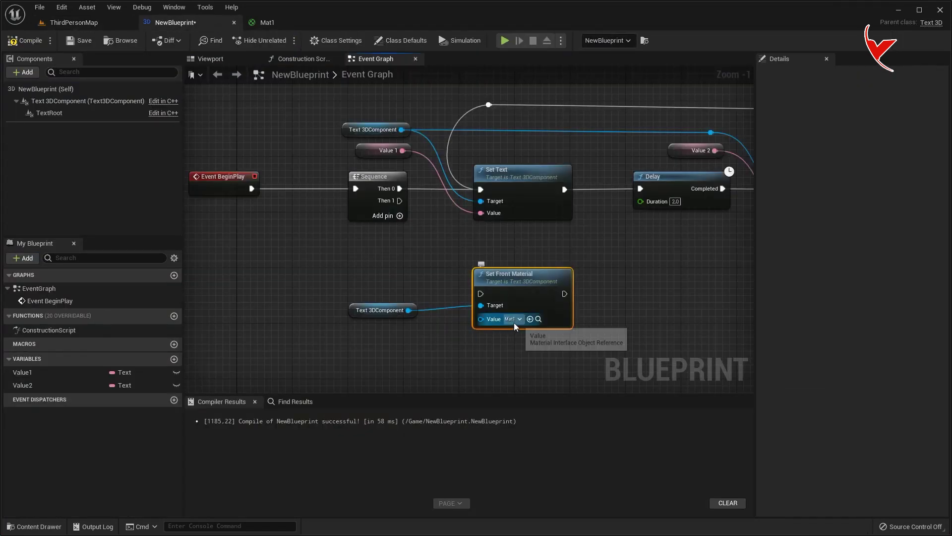
pyautogui.moveTo(400, 201); pyautogui.dragTo(481, 296)
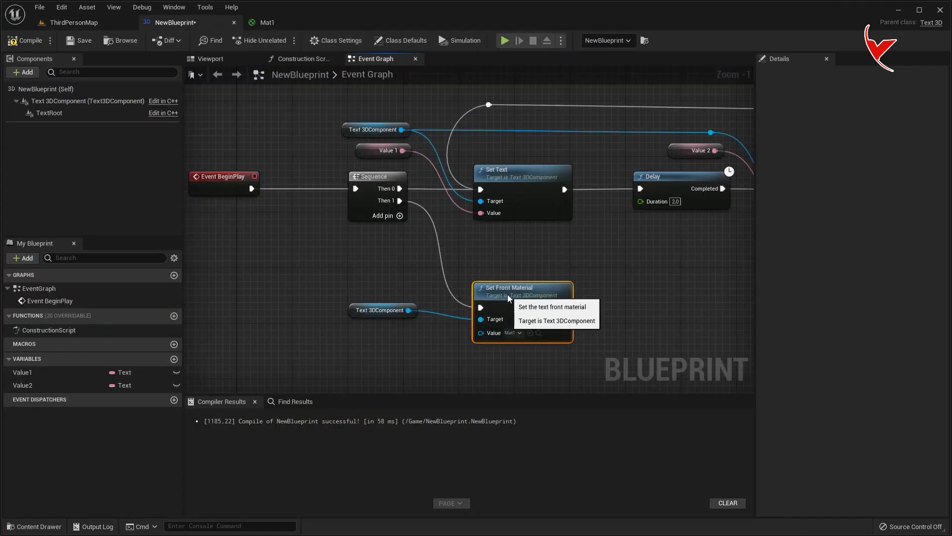
# Step: Play-test the level to see the 3D text rendered pink
pyautogui.click(84, 24)
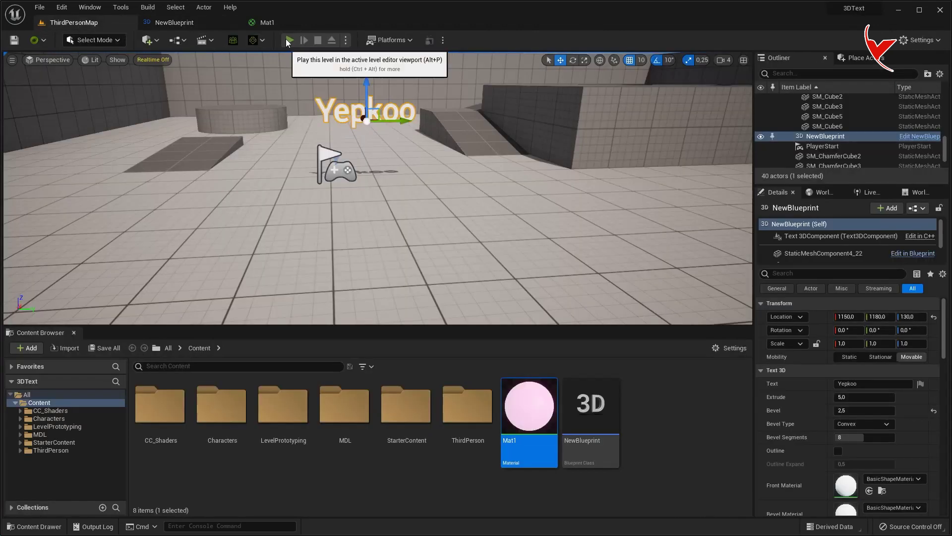
pyautogui.click(290, 41)
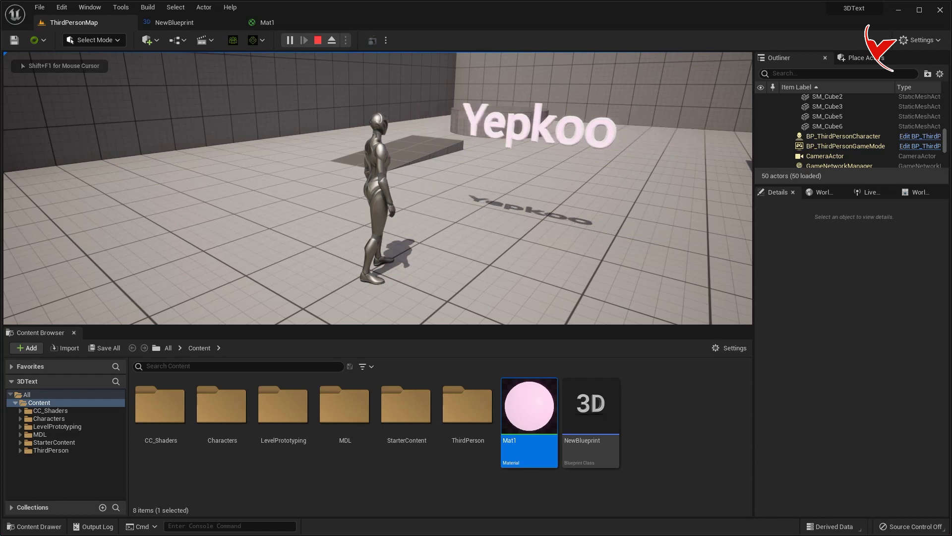
pyautogui.press('Escape')
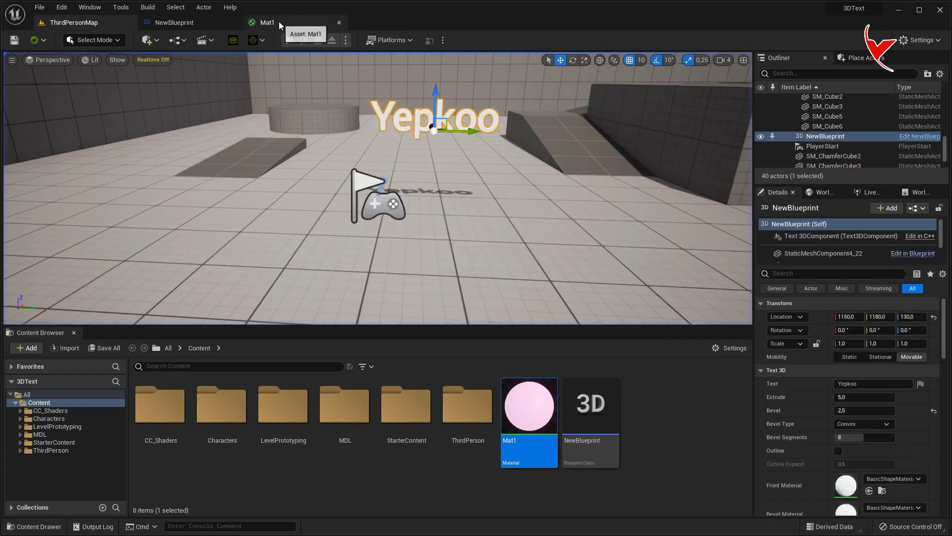
# Step: Change Mat1's emissive constant from 0.5 to 0.2 and save the material
pyautogui.click(279, 21)
pyautogui.click(564, 283)
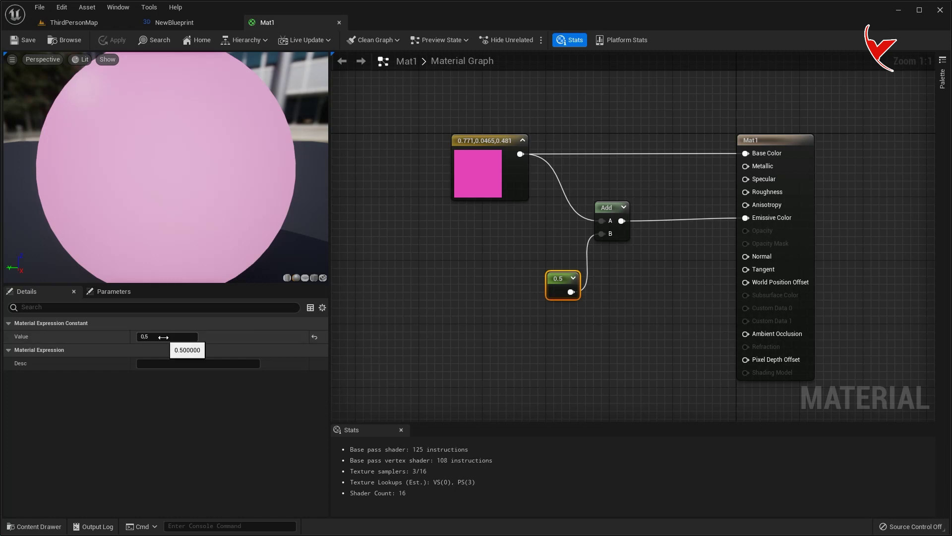
pyautogui.write('0.2')
pyautogui.press('Return')
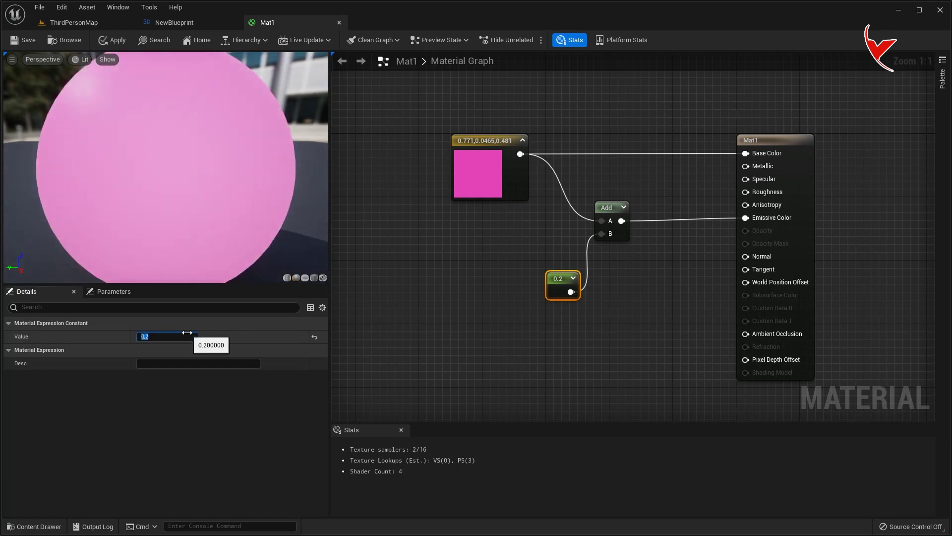
pyautogui.click(22, 39)
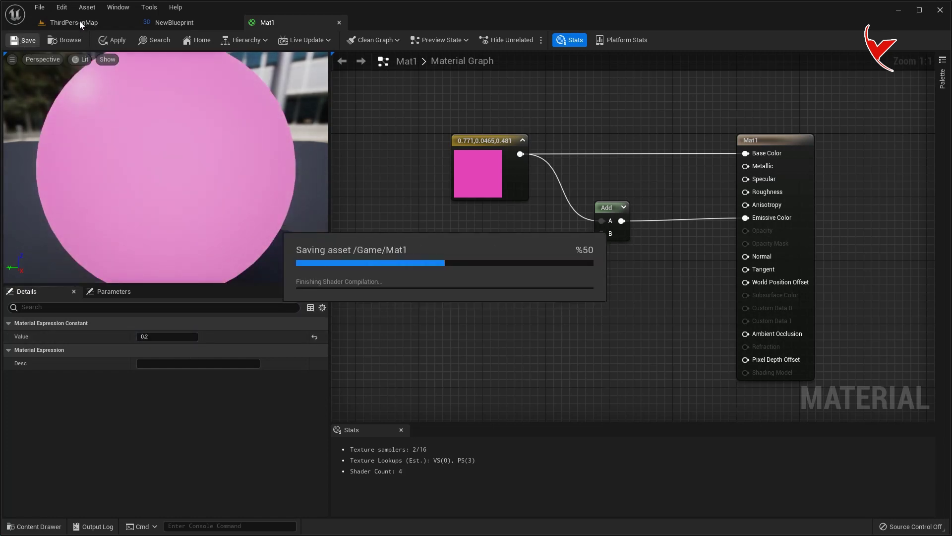
# Step: Play-test the level to check the paler pink text, then return to NewBlueprint's Event Graph
pyautogui.click(79, 21)
pyautogui.click(288, 40)
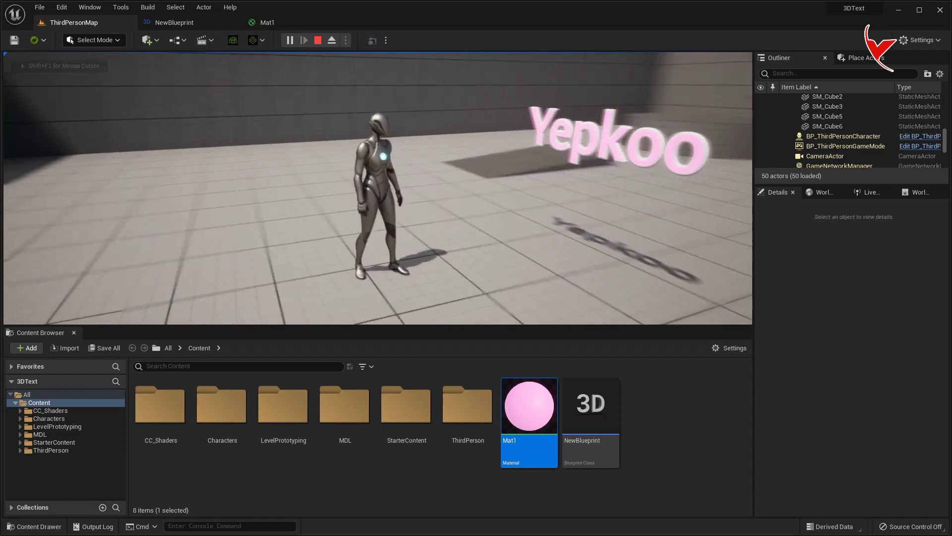
pyautogui.press('a')
pyautogui.press('a')
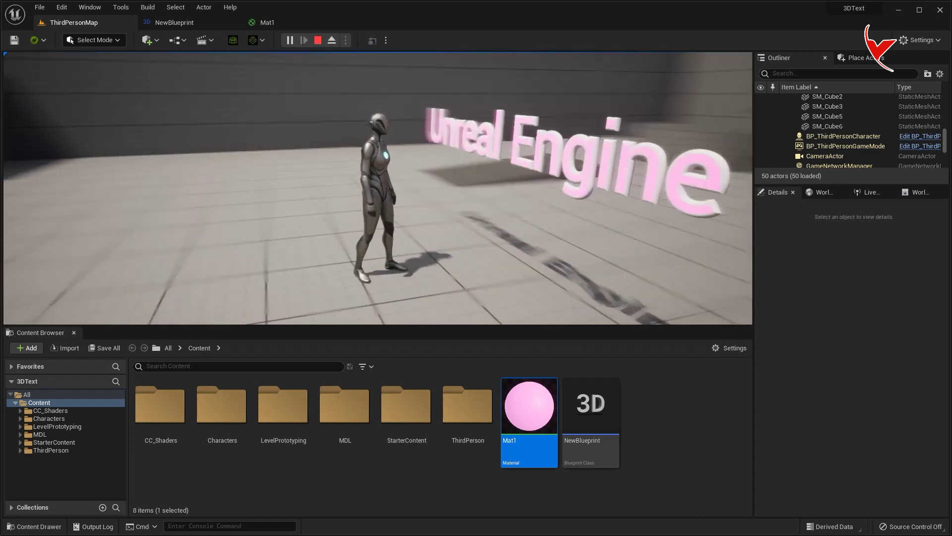
pyautogui.press('Escape')
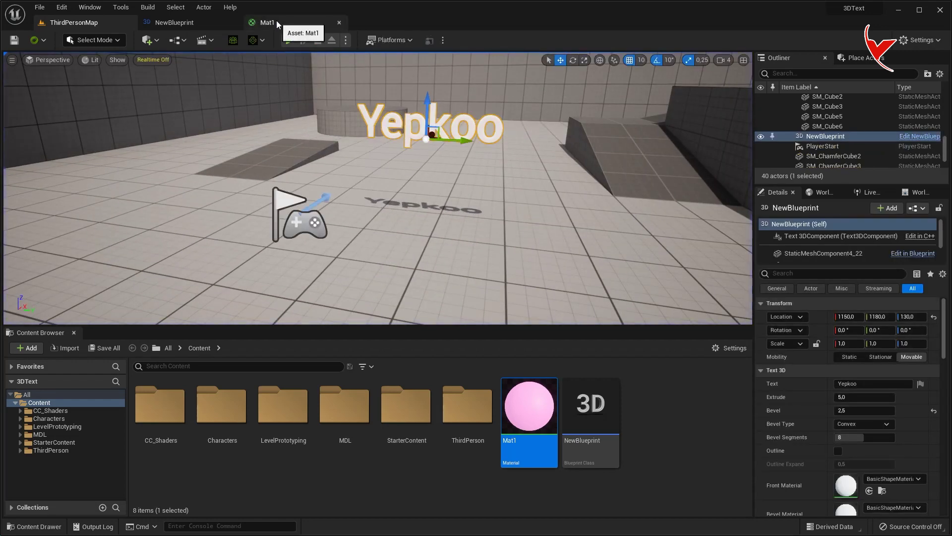
pyautogui.click(277, 24)
pyautogui.click(196, 22)
pyautogui.scroll(3, 365, 209)
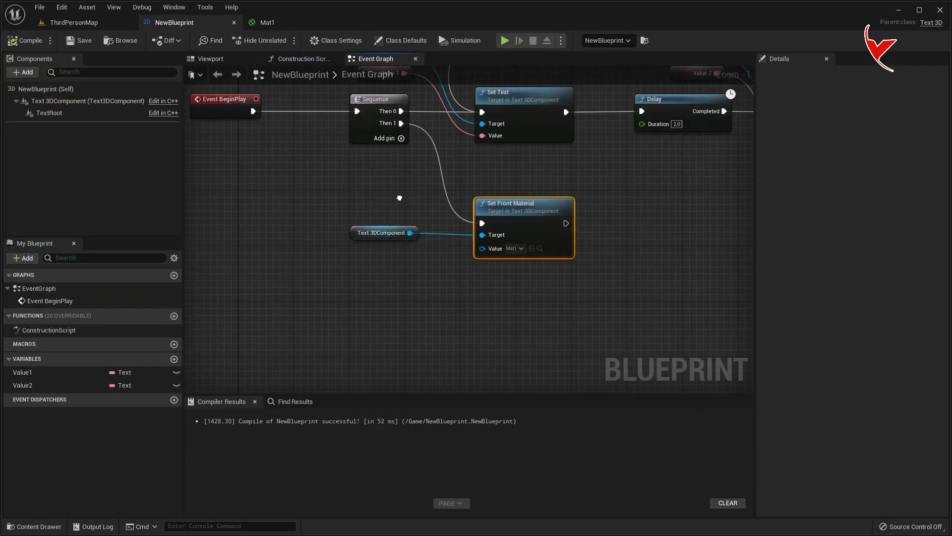
# Step: Add a Set Back Material node using Mat1, chained after Set Front Material
pyautogui.moveTo(353, 187); pyautogui.dragTo(298, 197)
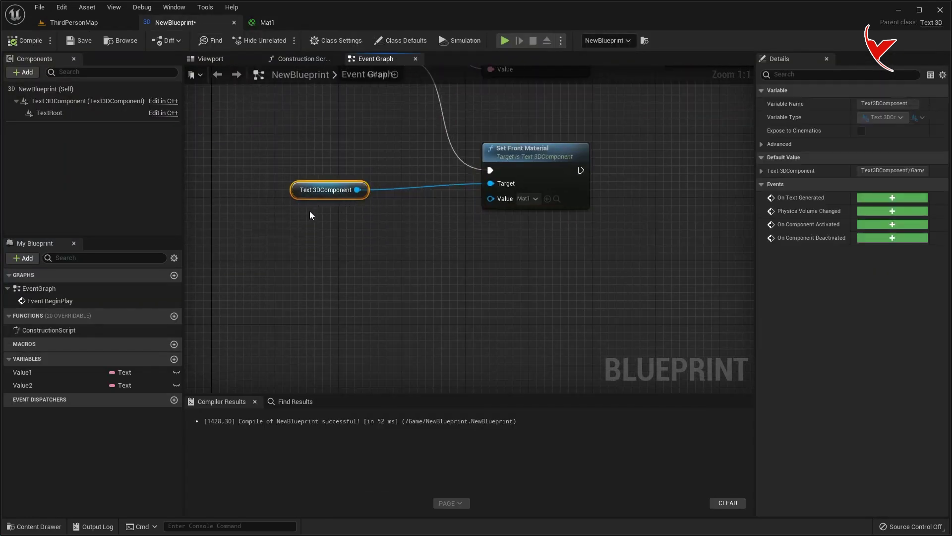
pyautogui.moveTo(363, 206); pyautogui.dragTo(364, 259, button='right')
pyautogui.moveTo(358, 243)
pyautogui.mouseDown()
pyautogui.moveTo(392, 282)
pyautogui.moveTo(422, 292)
pyautogui.mouseUp()
pyautogui.write('set')
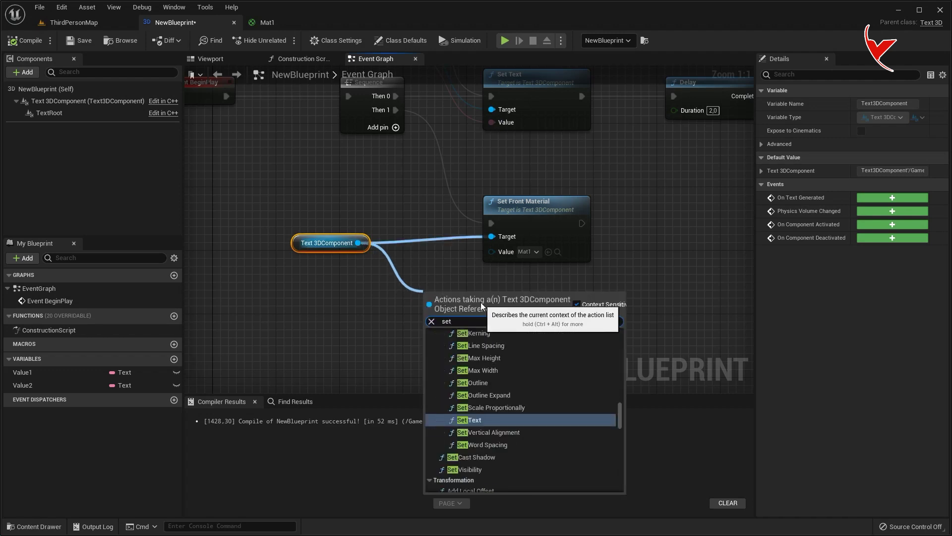
pyautogui.write(' mater')
pyautogui.click(483, 361)
pyautogui.moveTo(483, 303); pyautogui.dragTo(683, 204)
pyautogui.moveTo(582, 223); pyautogui.dragTo(644, 221)
pyautogui.click(703, 258)
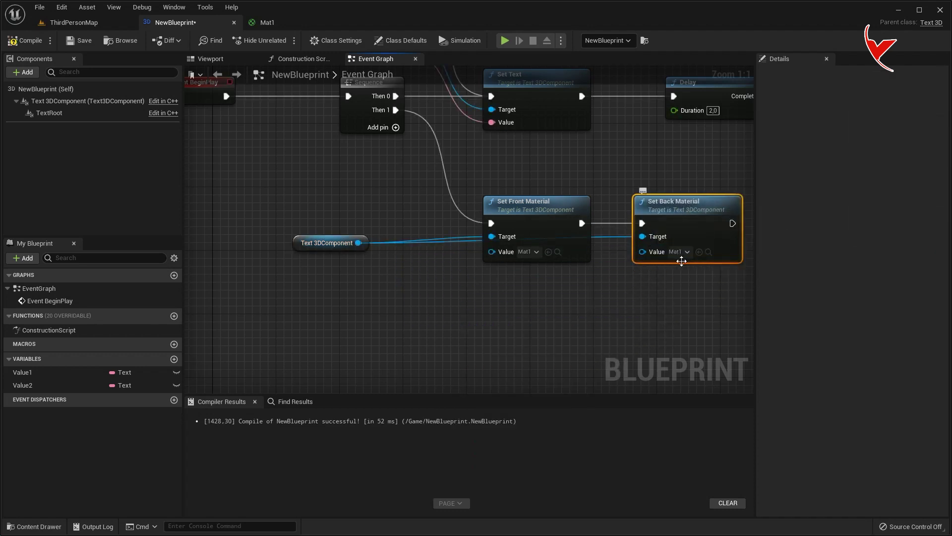
# Step: Add a Set Bevel Material node using Mat1, chained after Set Back Material via a reroute
pyautogui.moveTo(645, 274); pyautogui.dragTo(515, 272, button='right')
pyautogui.moveTo(204, 247); pyautogui.dragTo(291, 308)
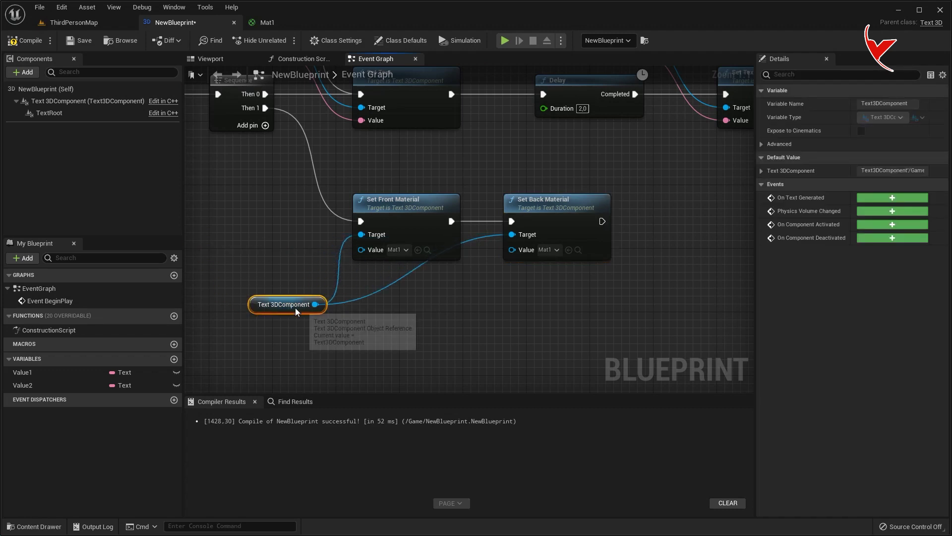
pyautogui.moveTo(469, 286); pyautogui.dragTo(351, 272, button='right')
pyautogui.doubleClick(303, 256)
pyautogui.moveTo(300, 249)
pyautogui.mouseDown()
pyautogui.moveTo(332, 296)
pyautogui.moveTo(552, 234)
pyautogui.mouseUp()
pyautogui.write('set mate')
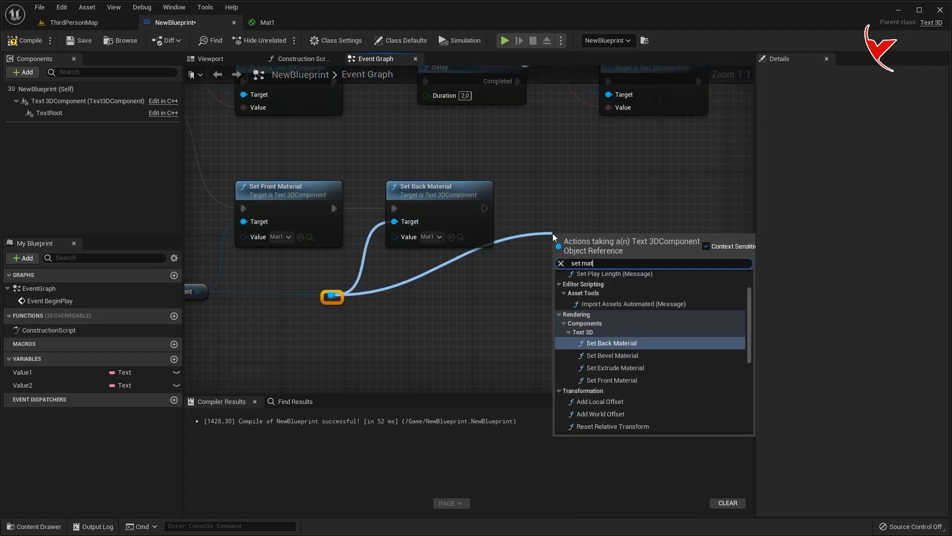
pyautogui.click(639, 336)
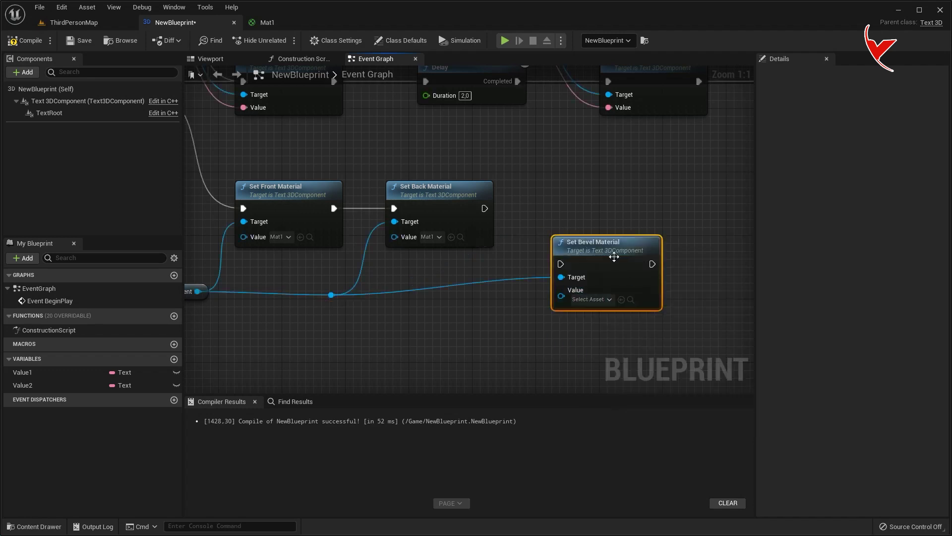
pyautogui.click(623, 253)
pyautogui.moveTo(485, 208)
pyautogui.mouseDown()
pyautogui.moveTo(561, 216)
pyautogui.moveTo(593, 194)
pyautogui.mouseUp()
# Step: Add a Set Extrude Material node targeting the Text 3D component through reroute points
pyautogui.doubleClick(521, 226)
pyautogui.moveTo(521, 226); pyautogui.dragTo(498, 295)
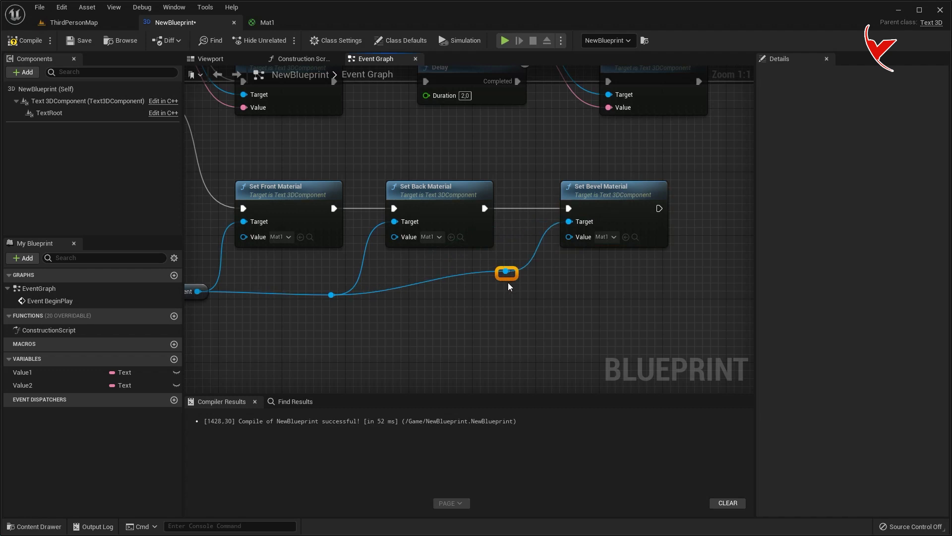
pyautogui.moveTo(498, 297); pyautogui.dragTo(250, 323, button='right')
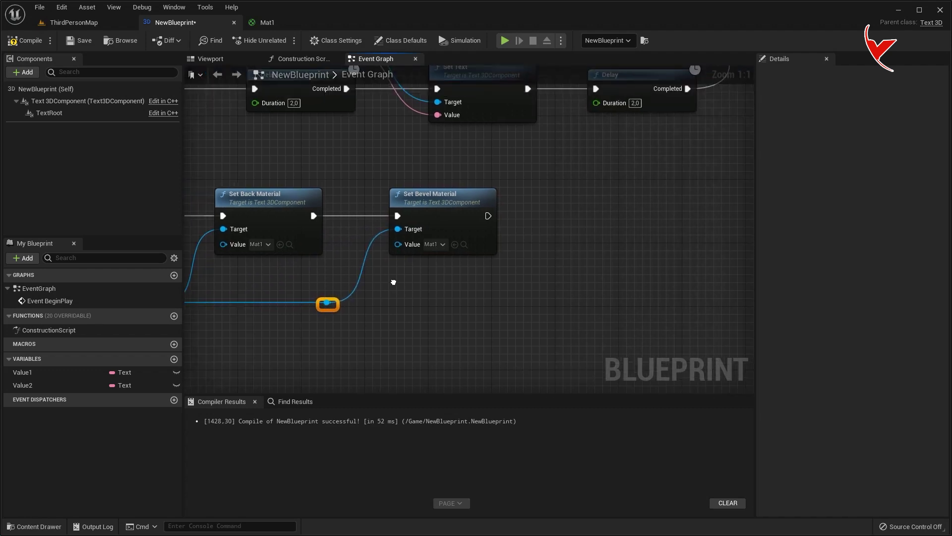
pyautogui.moveTo(251, 314); pyautogui.dragTo(470, 258)
pyautogui.write('set mate')
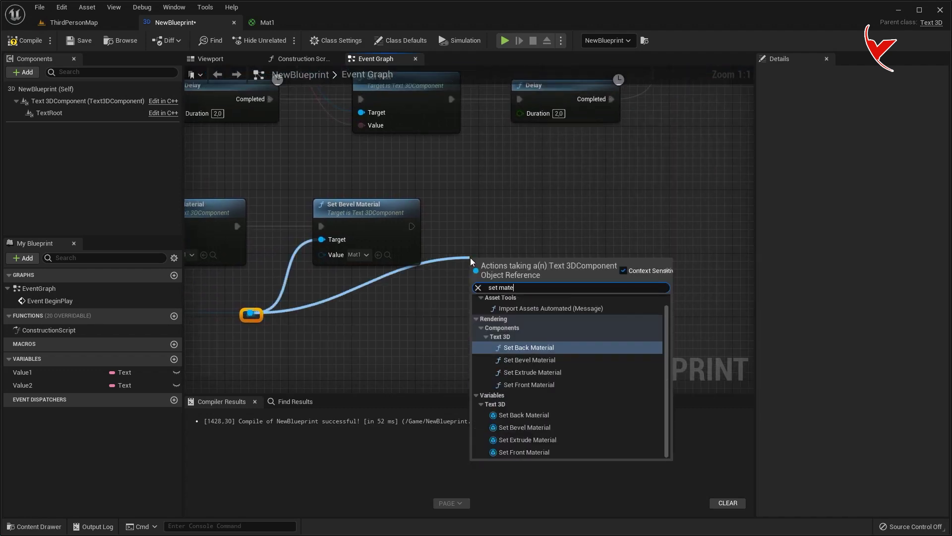
pyautogui.click(548, 372)
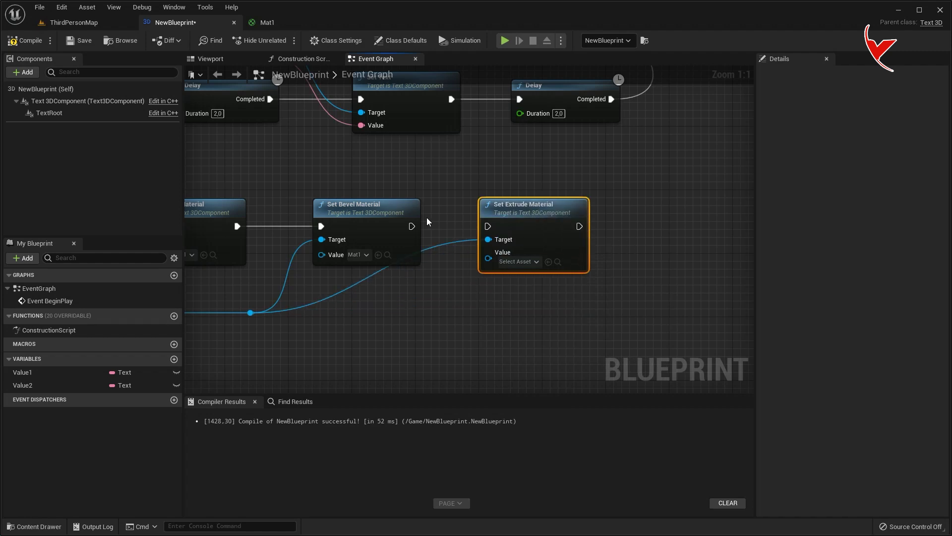
pyautogui.doubleClick(444, 247)
pyautogui.moveTo(444, 247); pyautogui.dragTo(424, 314)
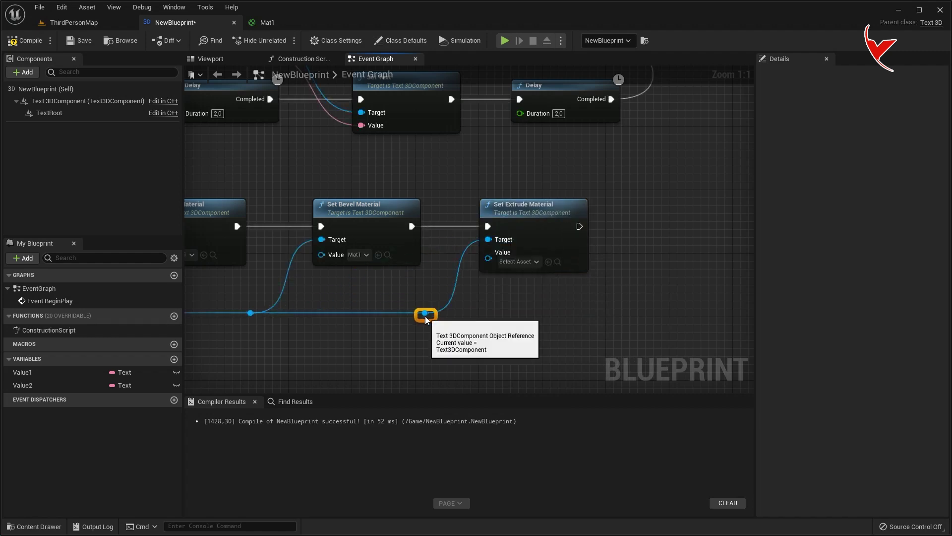
pyautogui.scroll(-2, 424, 314)
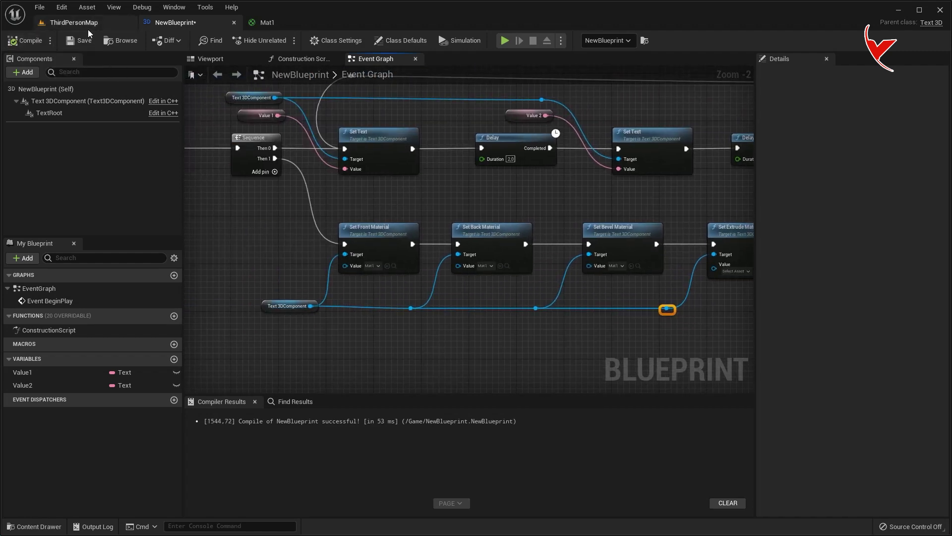
# Step: Run the character toward the wall in play mode to watch the pink text alternate, then return to the Event Graph
pyautogui.click(88, 29)
pyautogui.click(289, 40)
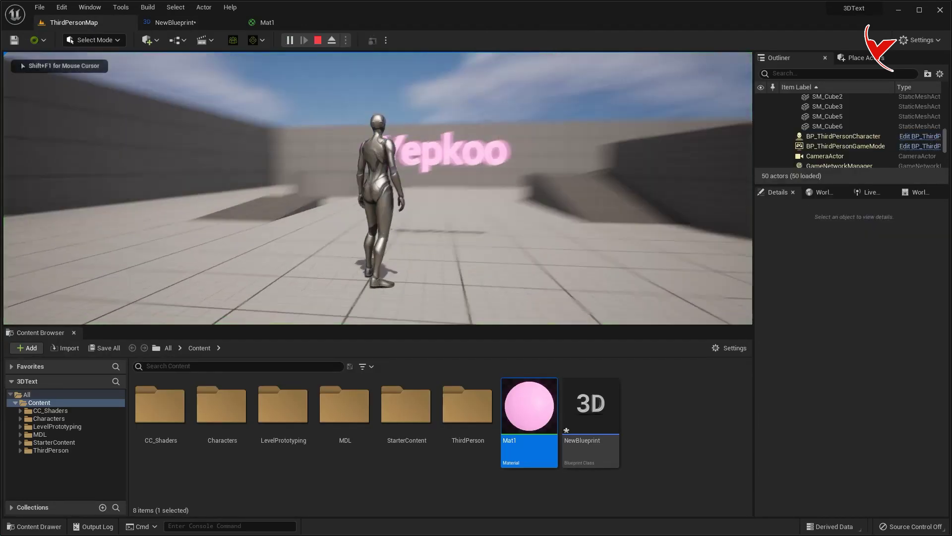
pyautogui.press('w')
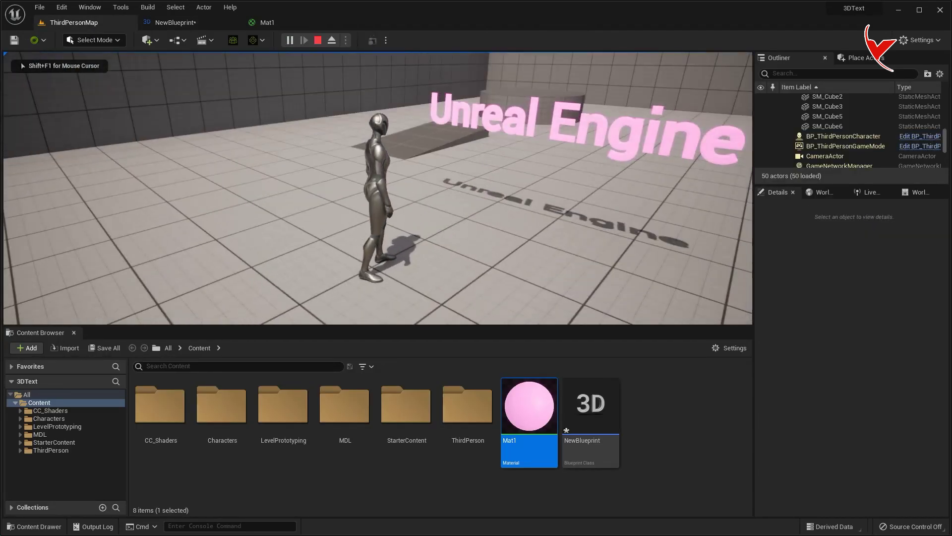
pyautogui.press('w')
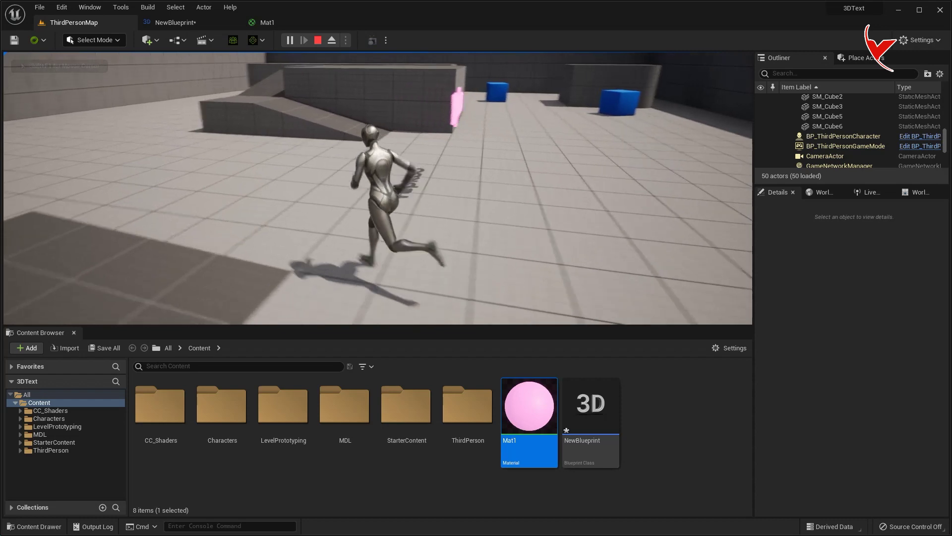
pyautogui.press('w')
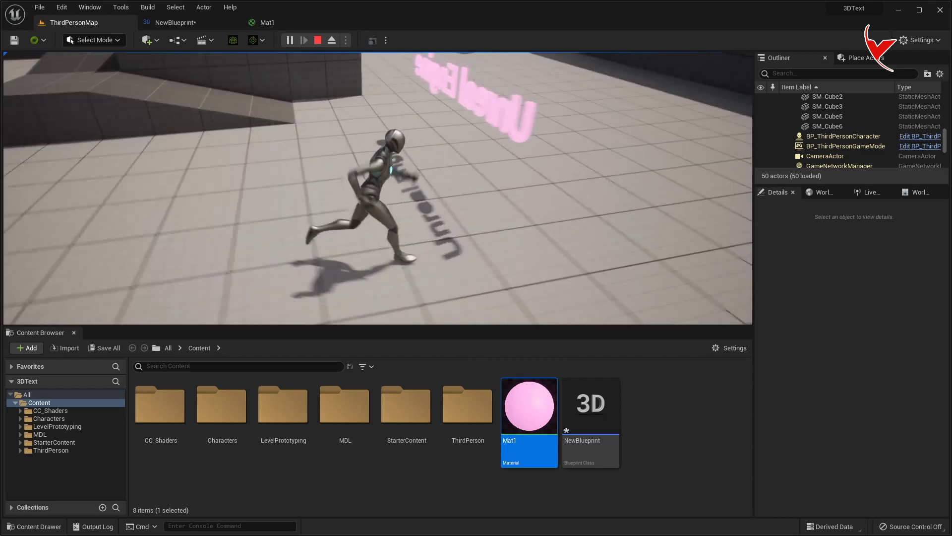
pyautogui.press('w')
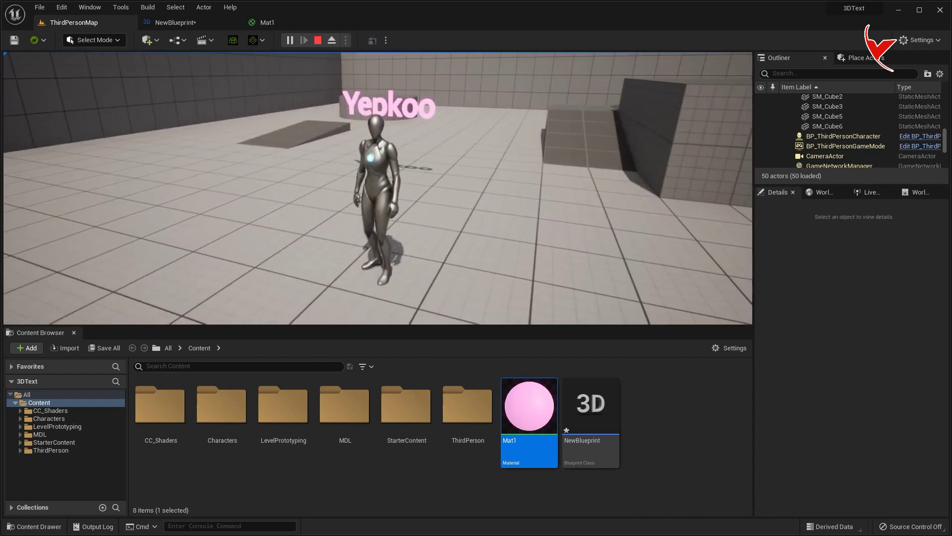
pyautogui.press('w')
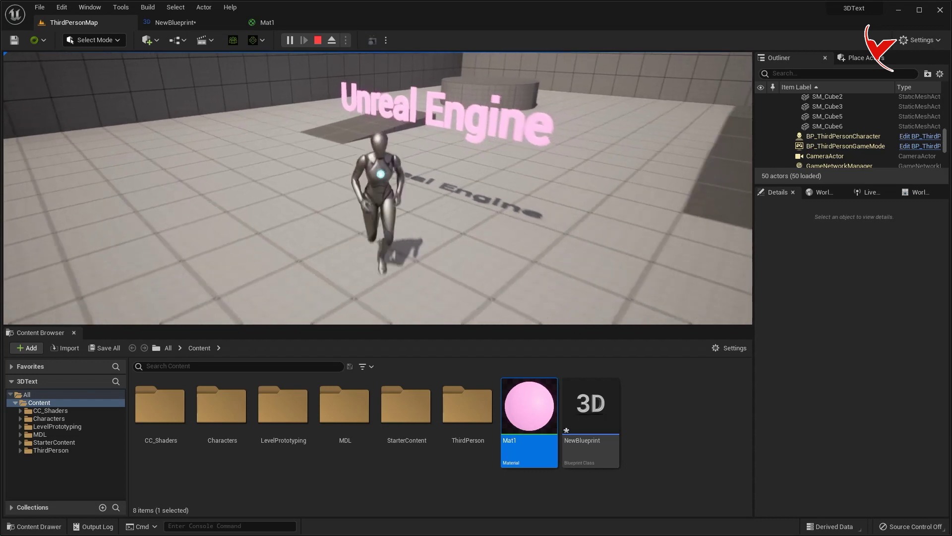
pyautogui.press('Escape')
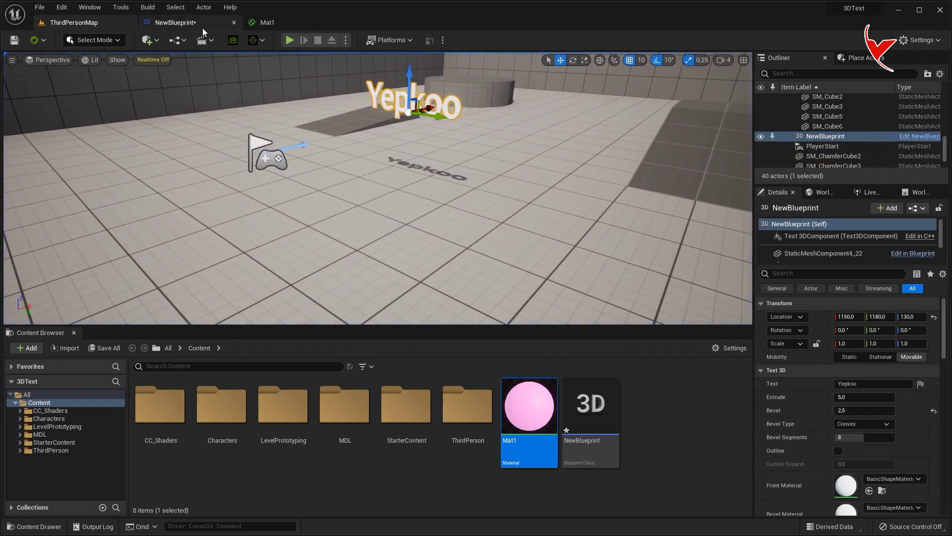
pyautogui.click(201, 28)
# Step: Collapse the Set Front, Back, Bevel and Extrude Material nodes into a macro named MaterialMacro
pyautogui.scroll(-2, 369, 222)
pyautogui.scroll(-1, 402, 234)
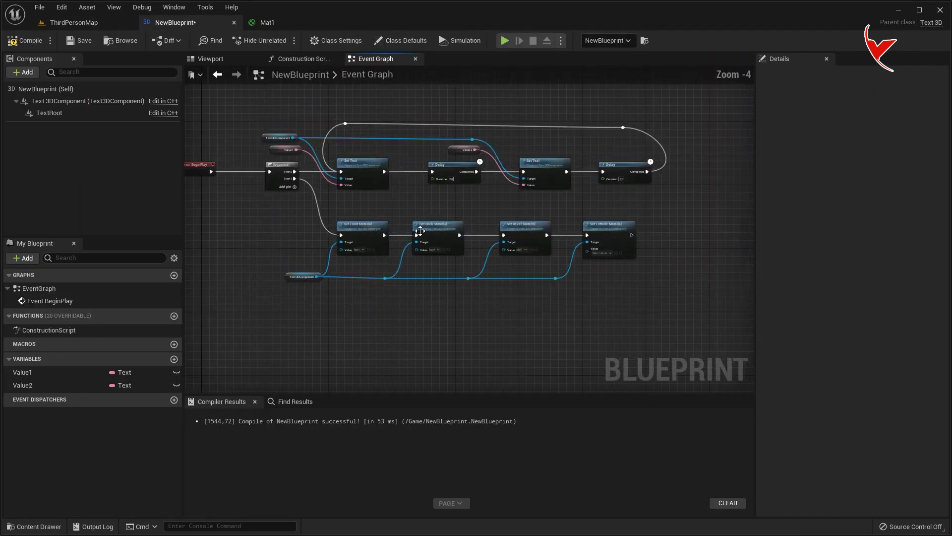
pyautogui.moveTo(762, 223); pyautogui.dragTo(849, 224)
pyautogui.scroll(2, 491, 250)
pyautogui.moveTo(234, 190)
pyautogui.mouseDown()
pyautogui.moveTo(784, 316)
pyautogui.moveTo(798, 329)
pyautogui.mouseUp()
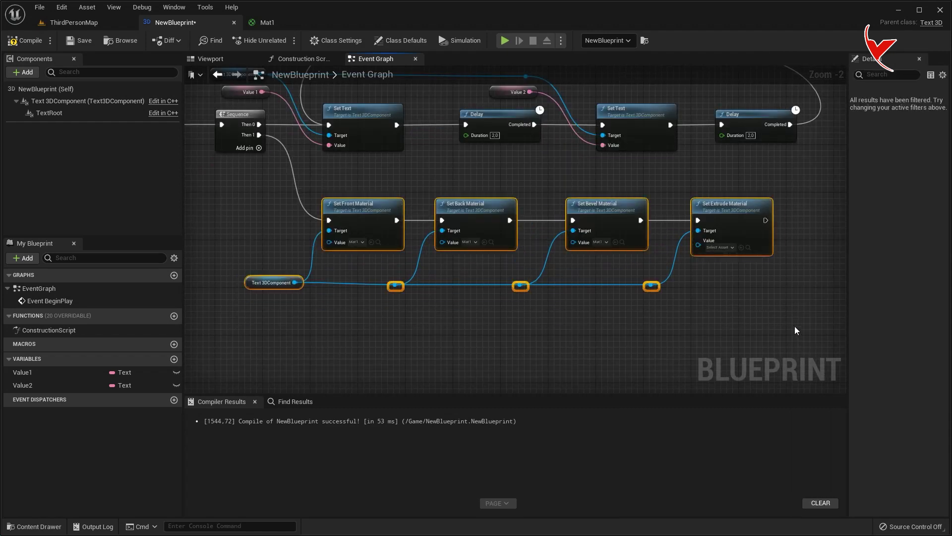
pyautogui.rightClick(473, 208)
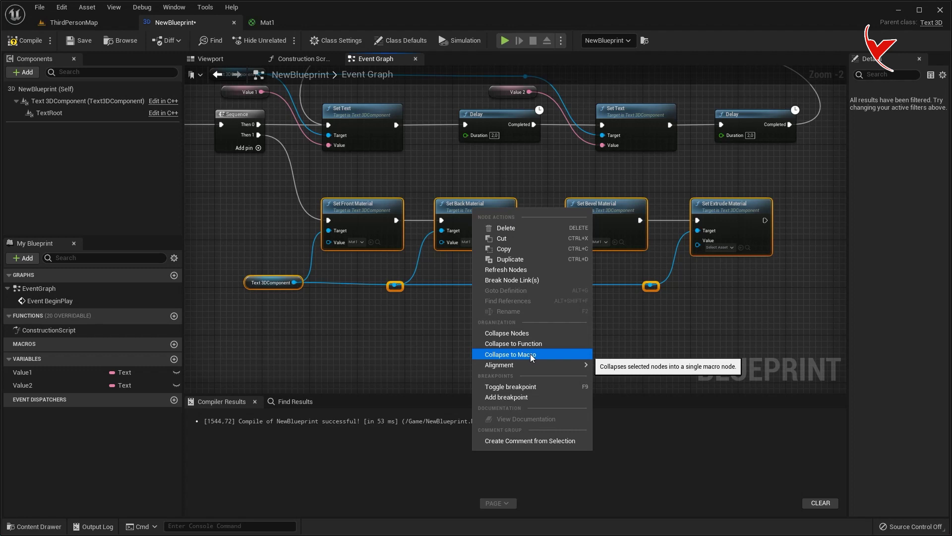
pyautogui.click(531, 353)
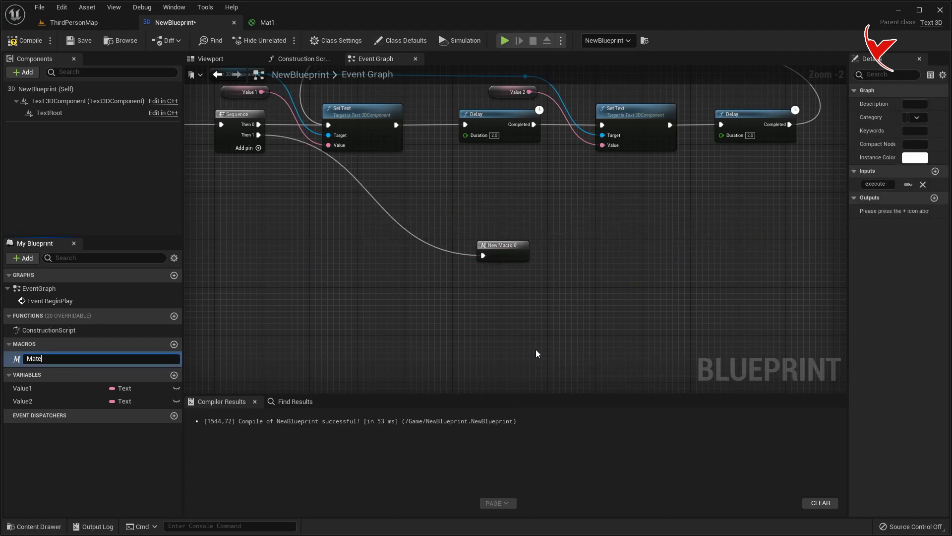
pyautogui.write('MaterialMa')
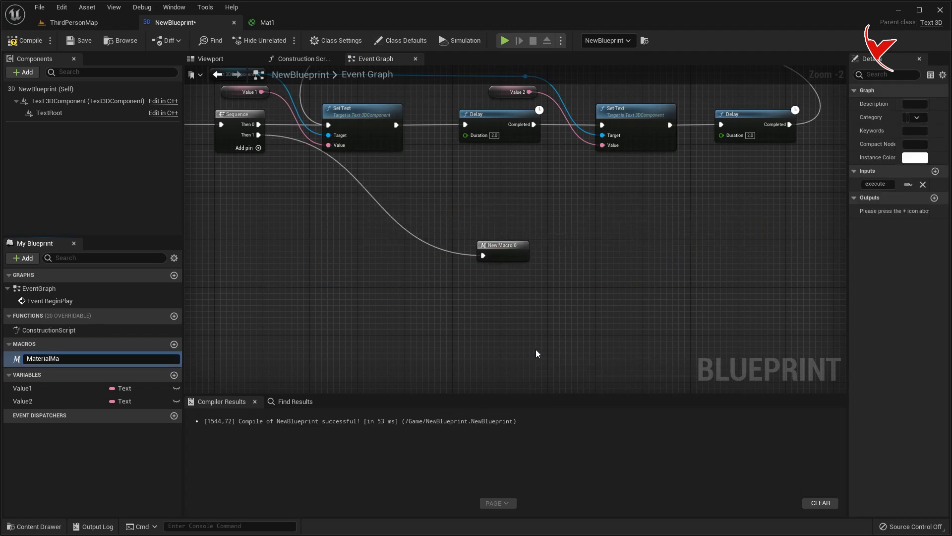
pyautogui.write('cro')
pyautogui.press('Return')
pyautogui.scroll(2, 527, 261)
pyautogui.moveTo(527, 262)
pyautogui.mouseDown()
pyautogui.moveTo(317, 255)
pyautogui.moveTo(422, 279)
pyautogui.mouseUp()
pyautogui.scroll(-1, 317, 255)
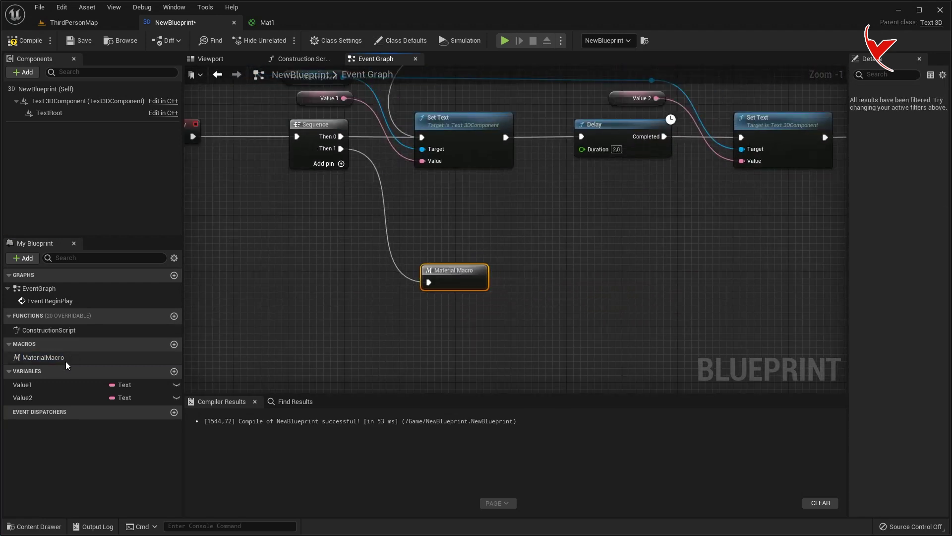
# Step: Inside MaterialMacro, wire Set Extrude Material to Outputs and expose Set Front Material's value as an input
pyautogui.doubleClick(44, 358)
pyautogui.scroll(2, 571, 248)
pyautogui.scroll(2, 570, 248)
pyautogui.moveTo(563, 247); pyautogui.dragTo(645, 208)
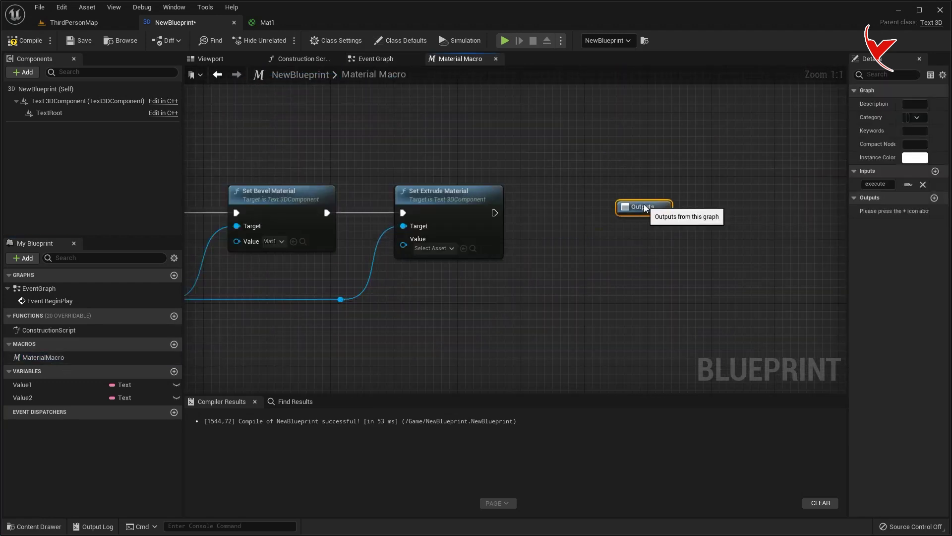
pyautogui.moveTo(495, 213); pyautogui.dragTo(639, 218)
pyautogui.moveTo(373, 244)
pyautogui.mouseDown(button='right')
pyautogui.moveTo(750, 254)
pyautogui.moveTo(599, 234)
pyautogui.mouseUp(button='right')
pyautogui.moveTo(347, 248); pyautogui.dragTo(347, 201)
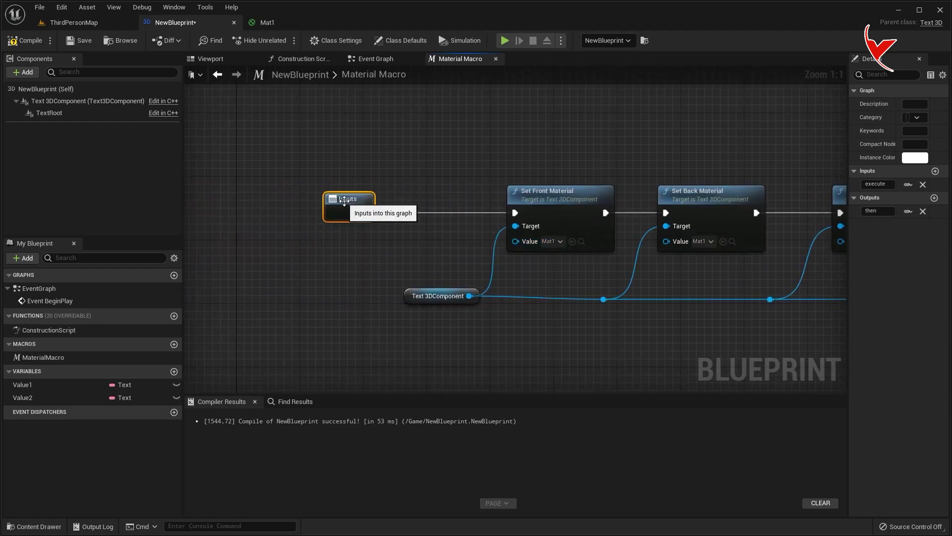
pyautogui.click(439, 296)
pyautogui.moveTo(515, 241); pyautogui.dragTo(358, 222)
pyautogui.scroll(-2, 557, 310)
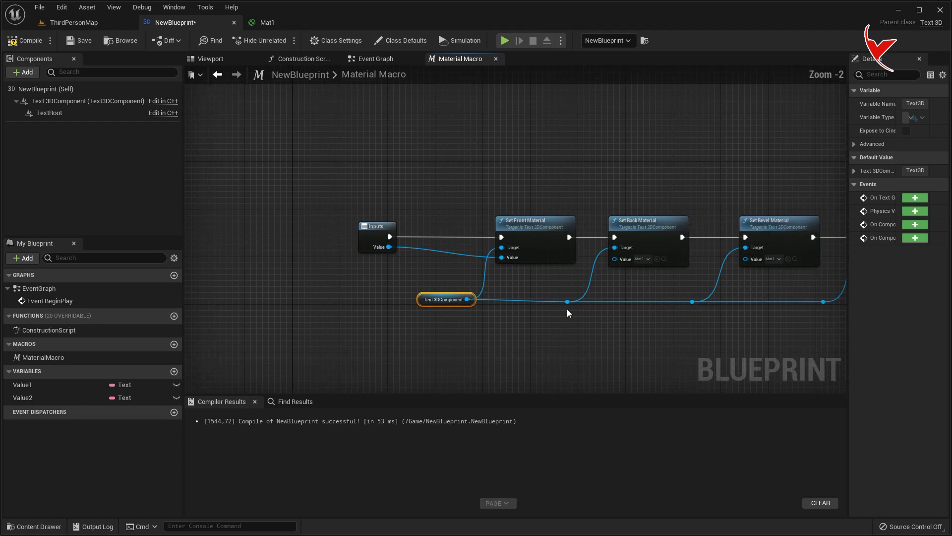
pyautogui.scroll(2, 322, 291)
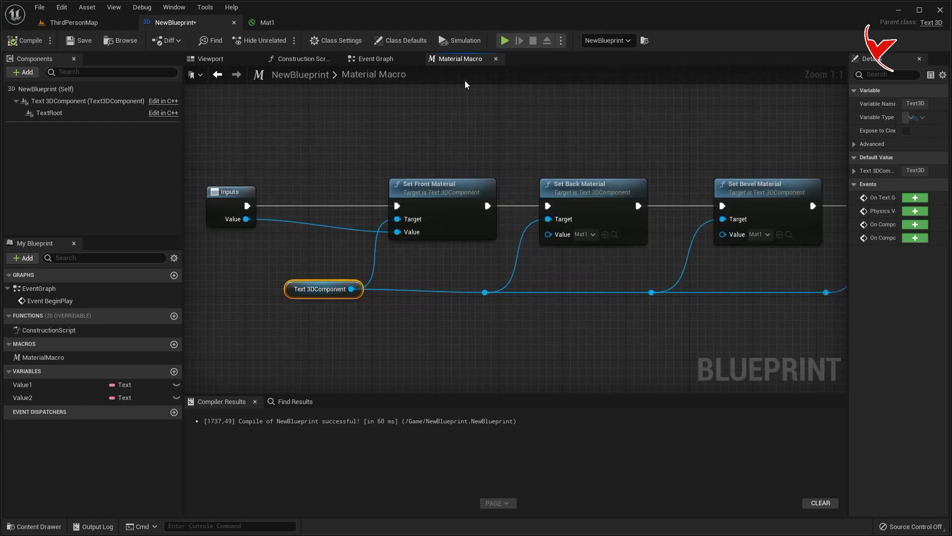
# Step: Set the MaterialMacro node's material input to Mat1 and compile the blueprint
pyautogui.click(496, 58)
pyautogui.moveTo(464, 281); pyautogui.dragTo(456, 266)
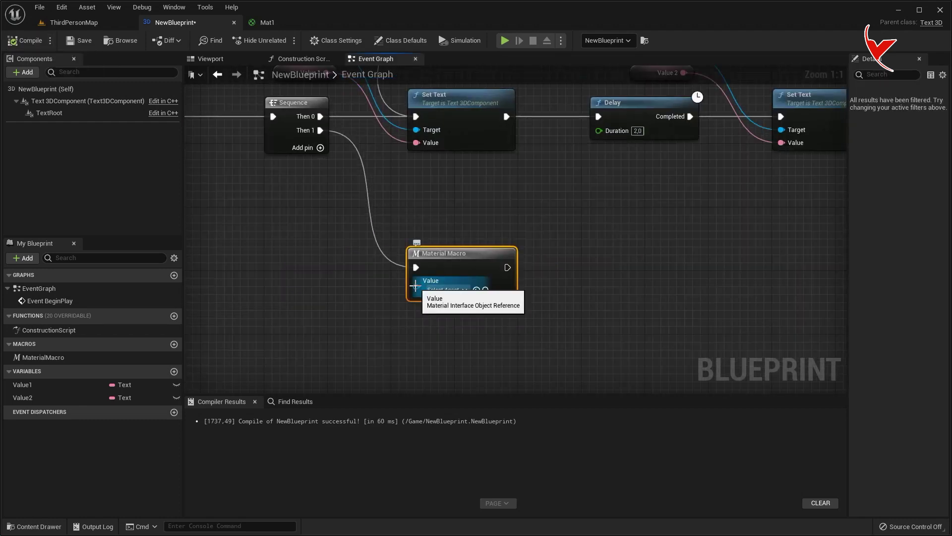
pyautogui.click(444, 289)
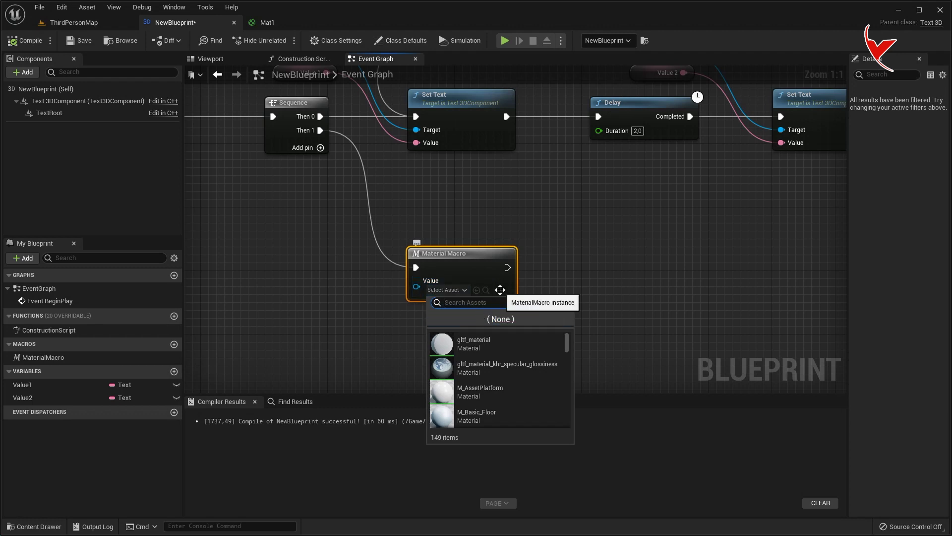
pyautogui.write('mat1')
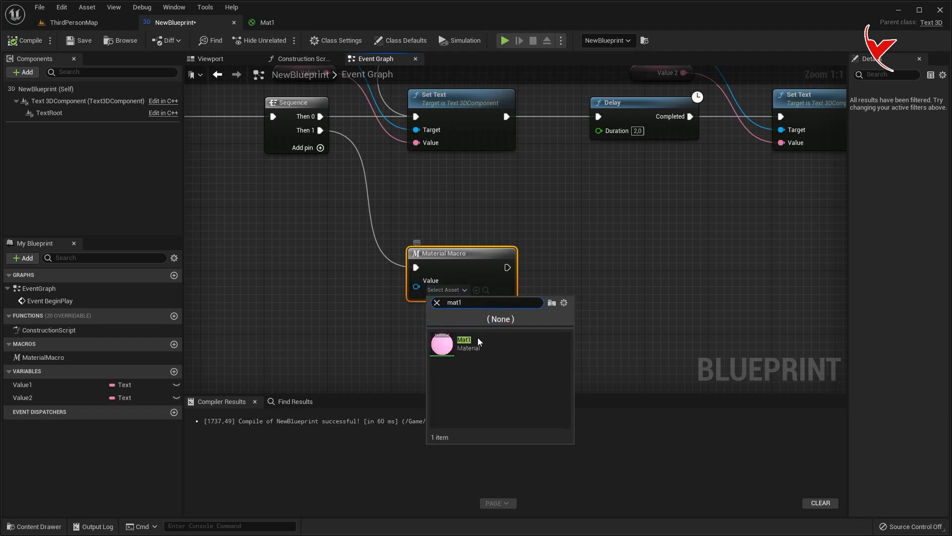
pyautogui.press('Return')
pyautogui.click(36, 44)
pyautogui.moveTo(553, 228); pyautogui.dragTo(429, 258, button='right')
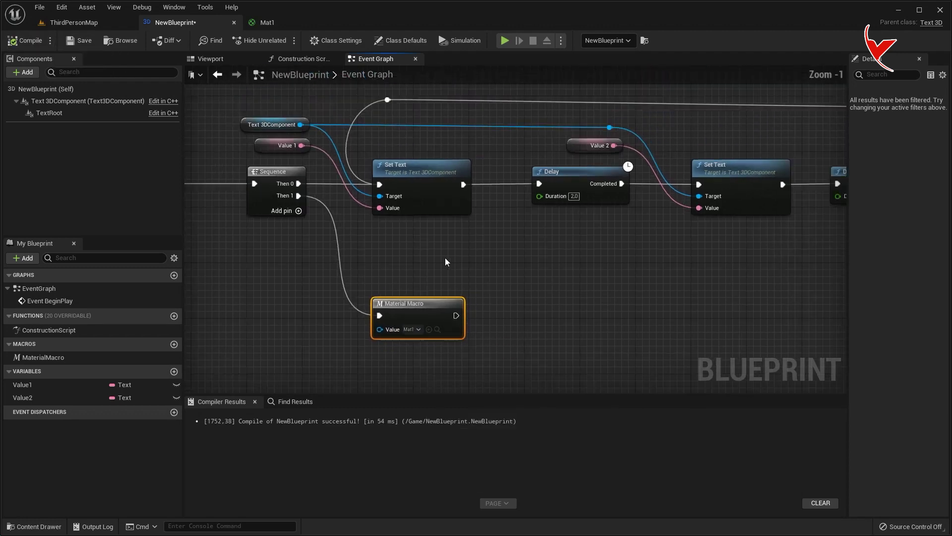
# Step: Duplicate the Delay node after Material Macro and time it with a Random Float in Range node
pyautogui.scroll(-1, 429, 257)
pyautogui.click(454, 149)
pyautogui.hotkey('ctrl', 'c')
pyautogui.hotkey('ctrl', 'v')
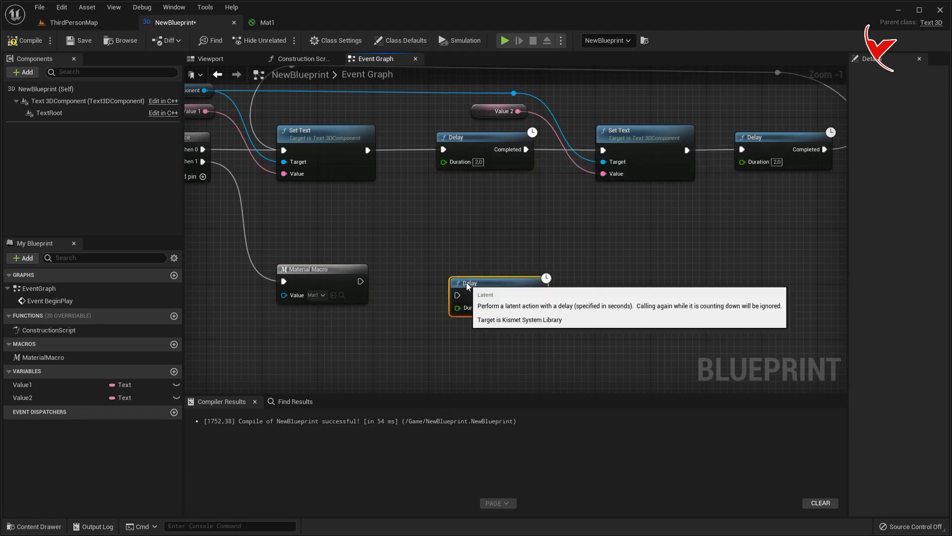
pyautogui.moveTo(360, 282)
pyautogui.mouseDown()
pyautogui.moveTo(442, 281)
pyautogui.moveTo(472, 269)
pyautogui.moveTo(382, 319)
pyautogui.mouseUp()
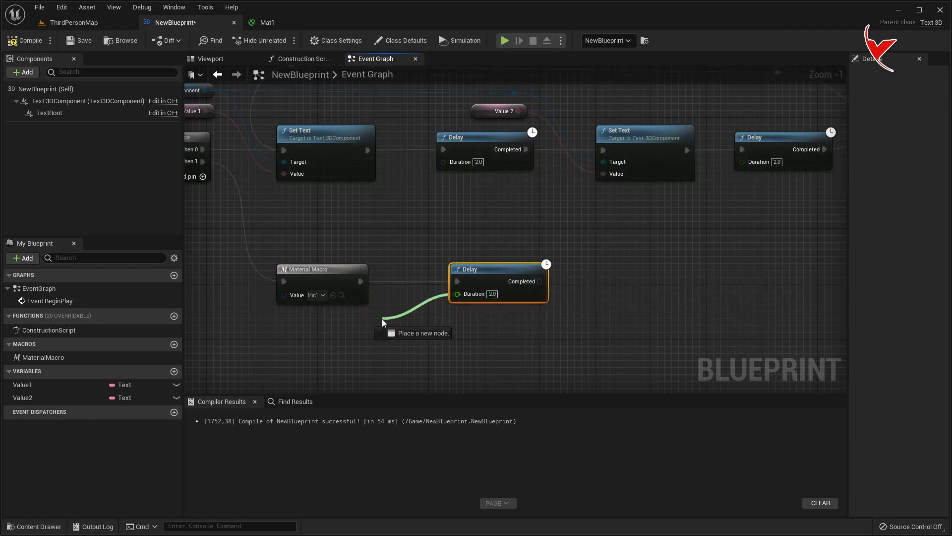
pyautogui.write('random')
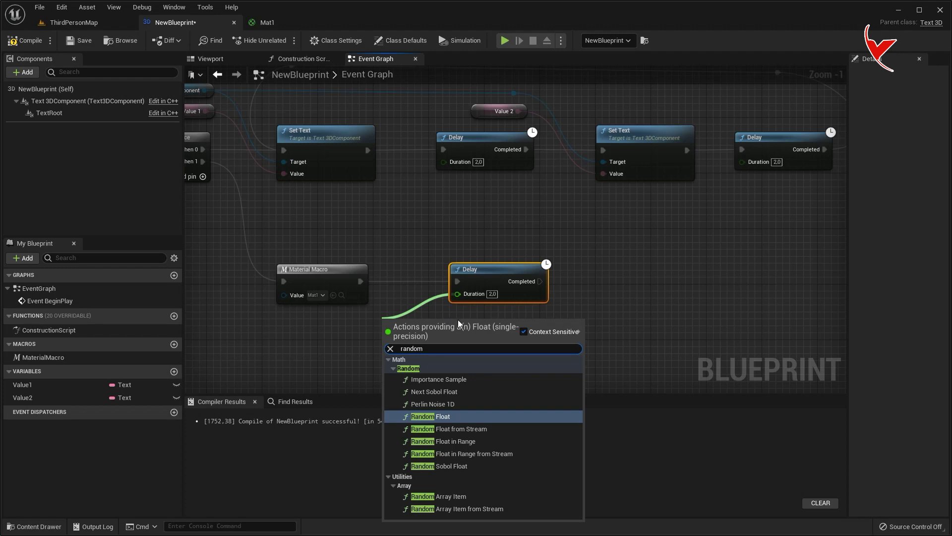
pyautogui.click(469, 442)
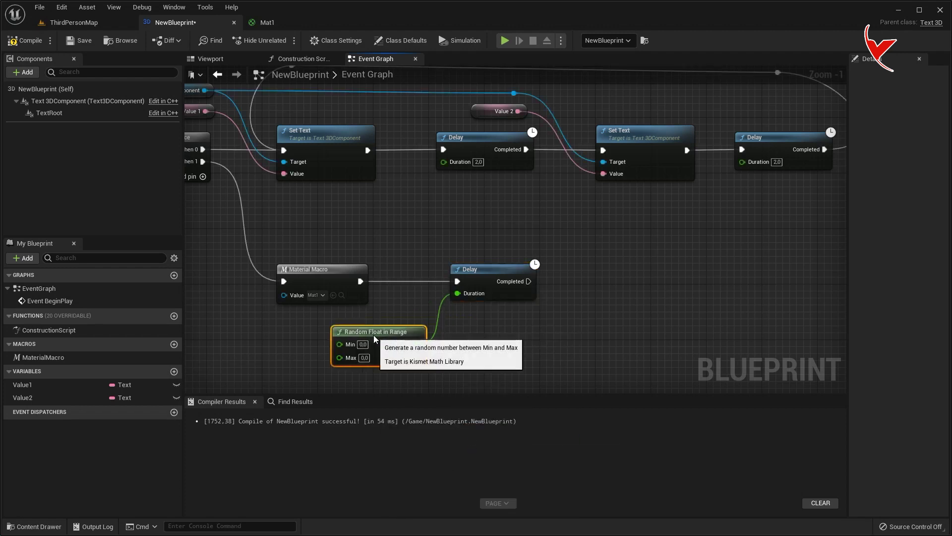
# Step: Set the Random Float in Range maximum to 2
pyautogui.scroll(1, 397, 342)
pyautogui.moveTo(364, 351); pyautogui.dragTo(423, 292, button='right')
pyautogui.click(415, 283)
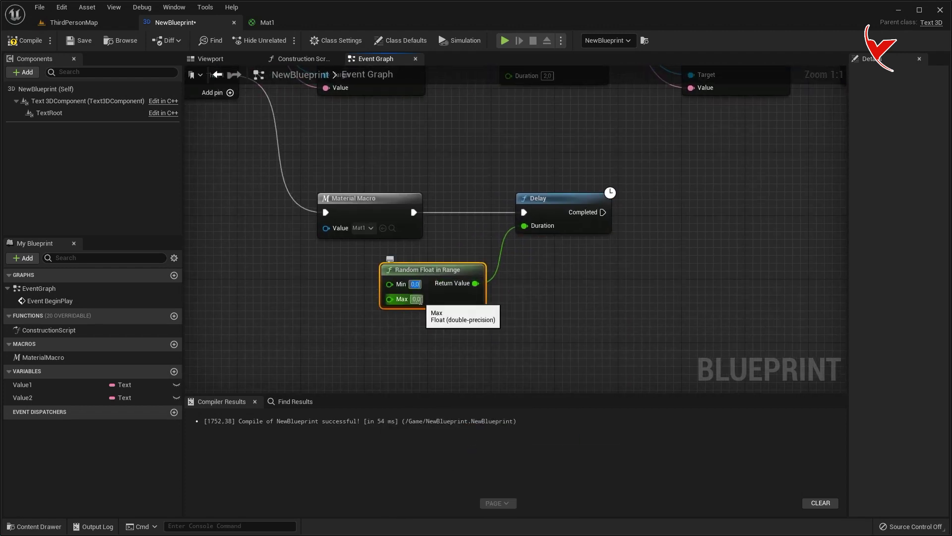
pyautogui.write('12')
pyautogui.press('Return')
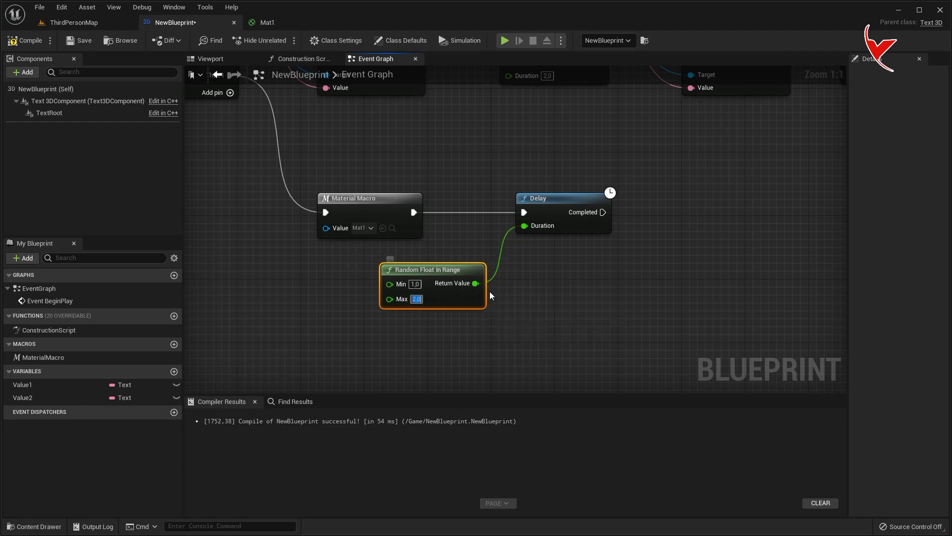
# Step: Paste a copy of Material Macro after the Delay and wire the Delay's Completed pin into it
pyautogui.moveTo(490, 291); pyautogui.dragTo(451, 328, button='right')
pyautogui.moveTo(487, 256); pyautogui.dragTo(515, 245, button='right')
pyautogui.click(341, 233)
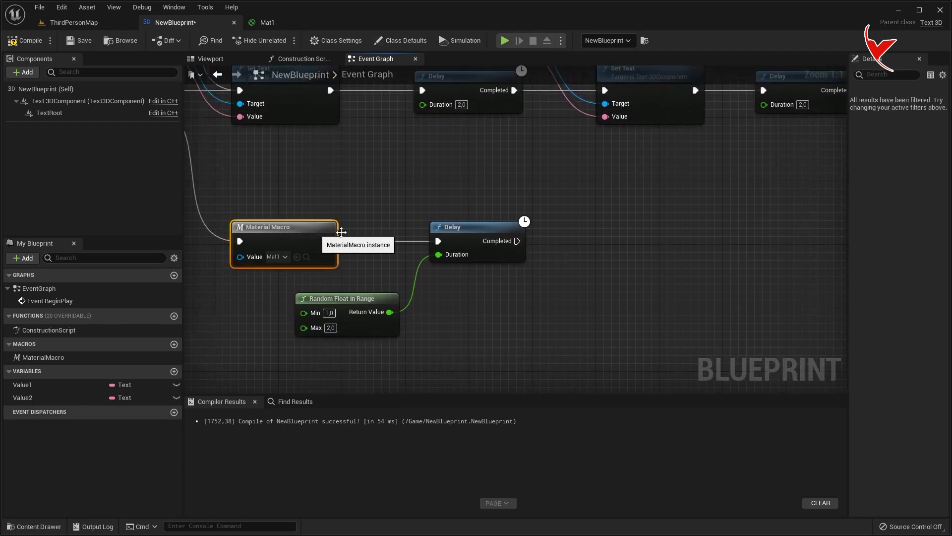
pyautogui.hotkey('ctrl', 'c')
pyautogui.hotkey('ctrl', 'v')
pyautogui.moveTo(640, 232); pyautogui.dragTo(620, 224)
pyautogui.moveTo(518, 240); pyautogui.dragTo(605, 241)
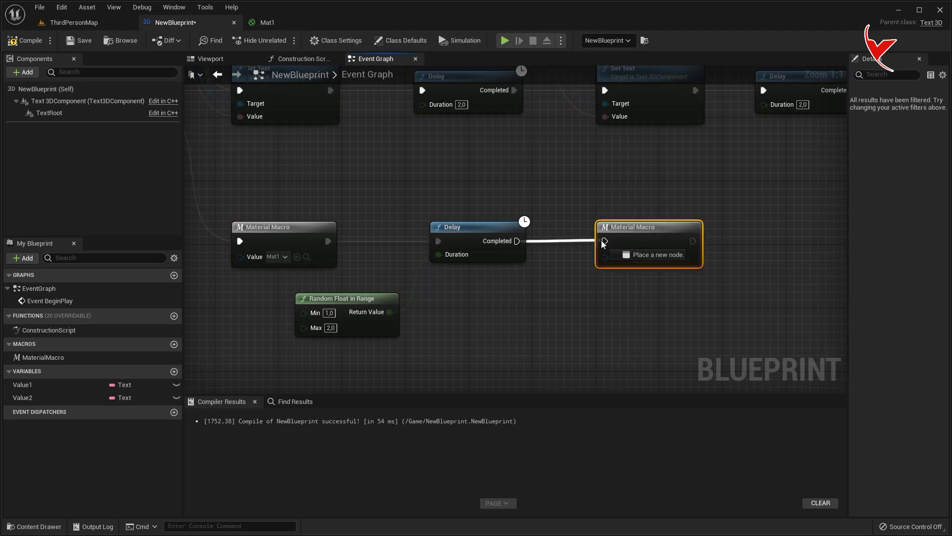
pyautogui.click(74, 22)
# Step: Duplicate Mat1 as Mat2 and change its colour constant to blue
pyautogui.rightClick(540, 428)
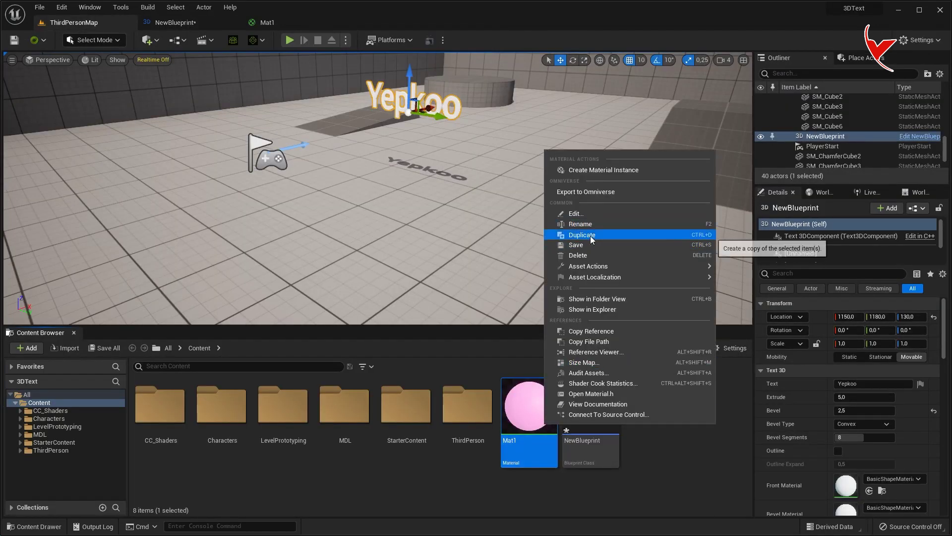
pyautogui.click(590, 236)
pyautogui.press('Return')
pyautogui.doubleClick(591, 410)
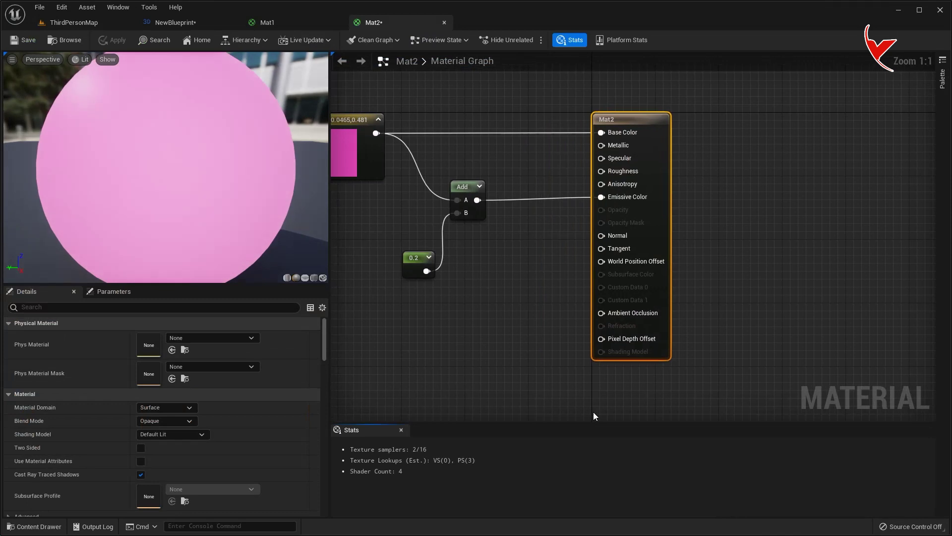
pyautogui.click(503, 163)
pyautogui.doubleClick(503, 162)
pyautogui.click(538, 211)
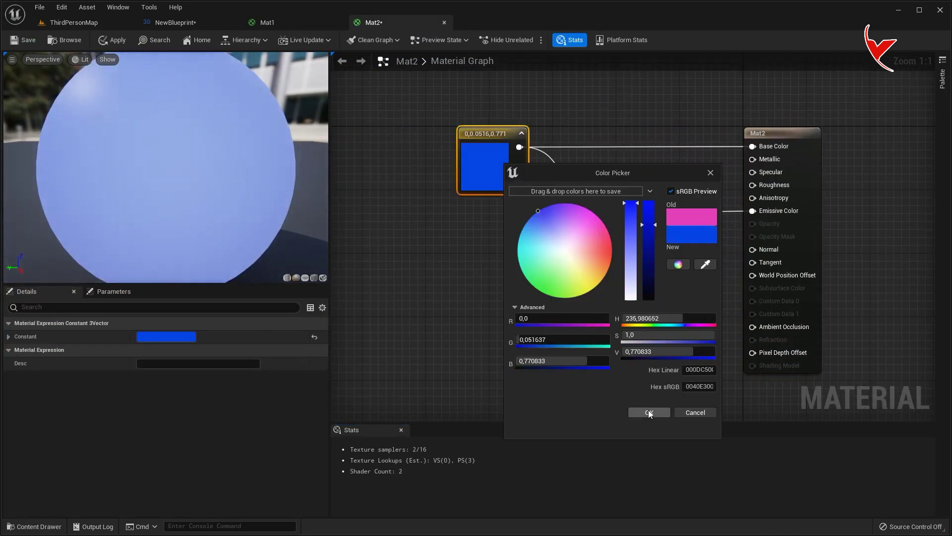
pyautogui.click(646, 411)
# Step: Save Mat2 and close the material editors, applying the changes to Mat1
pyautogui.click(28, 41)
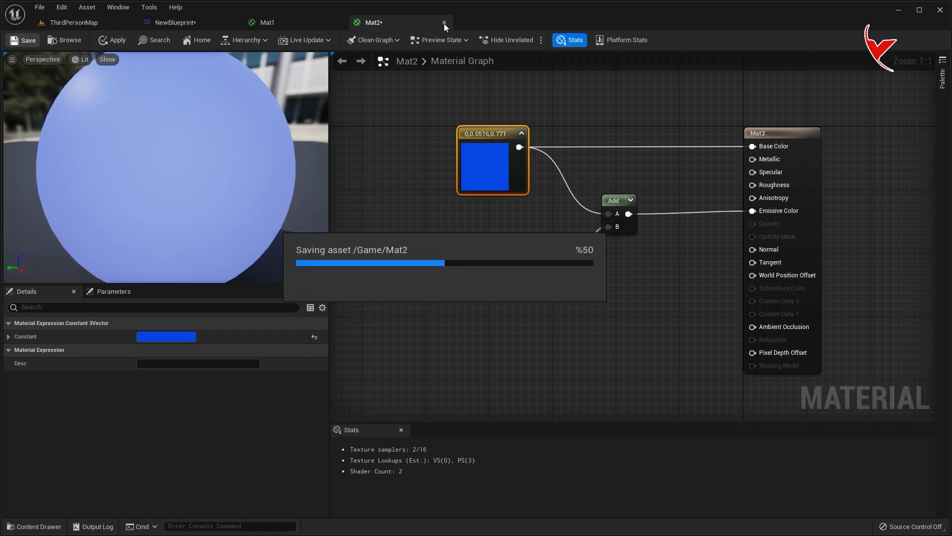
pyautogui.click(444, 23)
pyautogui.click(339, 22)
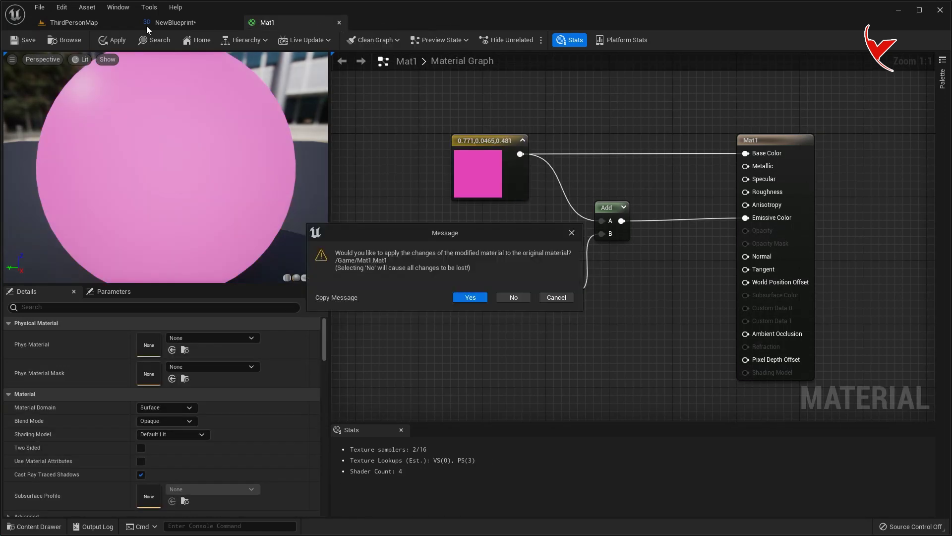
pyautogui.click(465, 296)
pyautogui.click(74, 22)
# Step: Duplicate Mat2 as Mat3, set its colour to a saturated yellow, and save it
pyautogui.rightClick(599, 419)
pyautogui.click(635, 247)
pyautogui.doubleClick(655, 415)
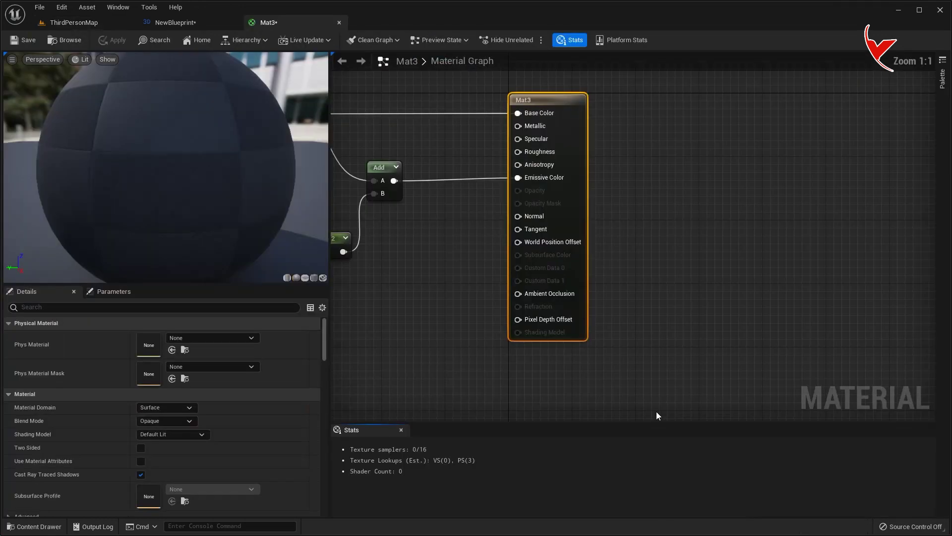
pyautogui.click(508, 170)
pyautogui.doubleClick(508, 170)
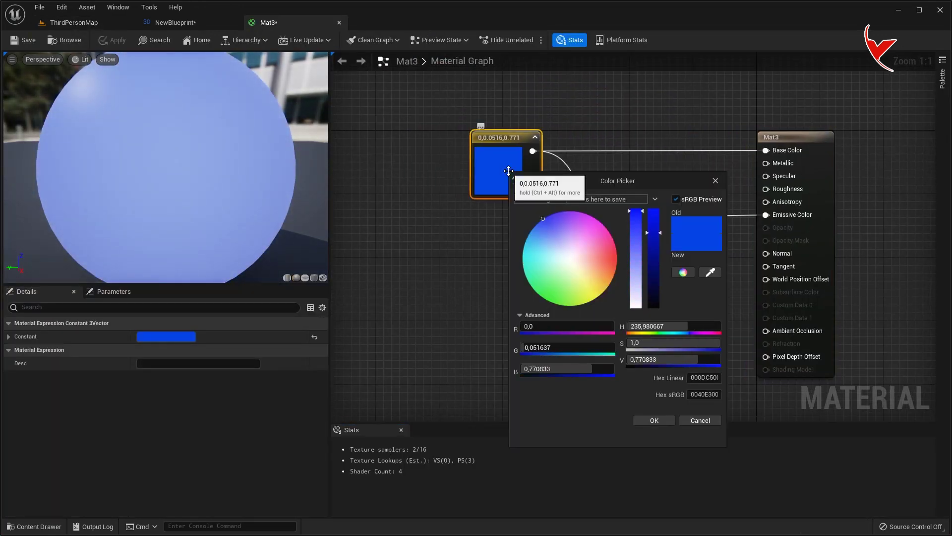
pyautogui.moveTo(576, 231); pyautogui.dragTo(584, 281)
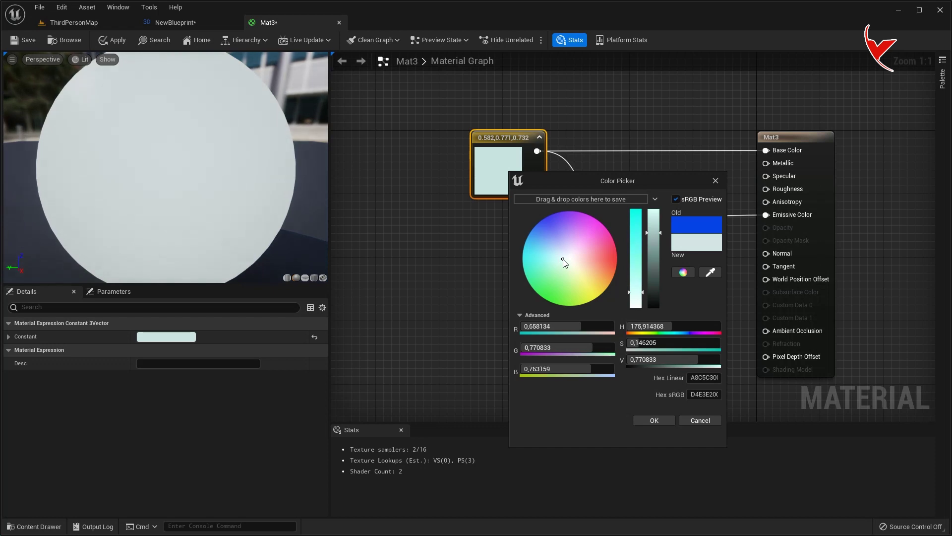
pyautogui.moveTo(637, 259); pyautogui.dragTo(641, 234)
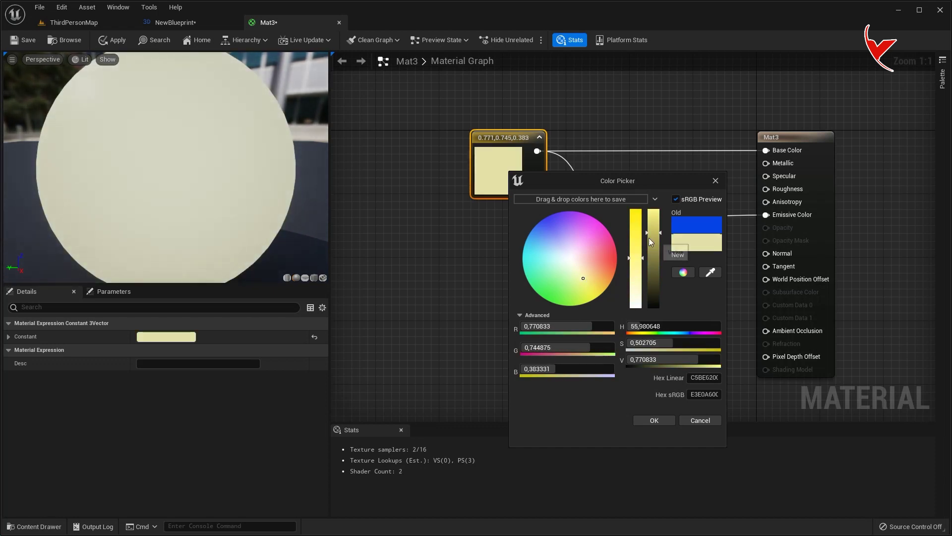
pyautogui.click(655, 419)
pyautogui.click(28, 40)
pyautogui.click(340, 23)
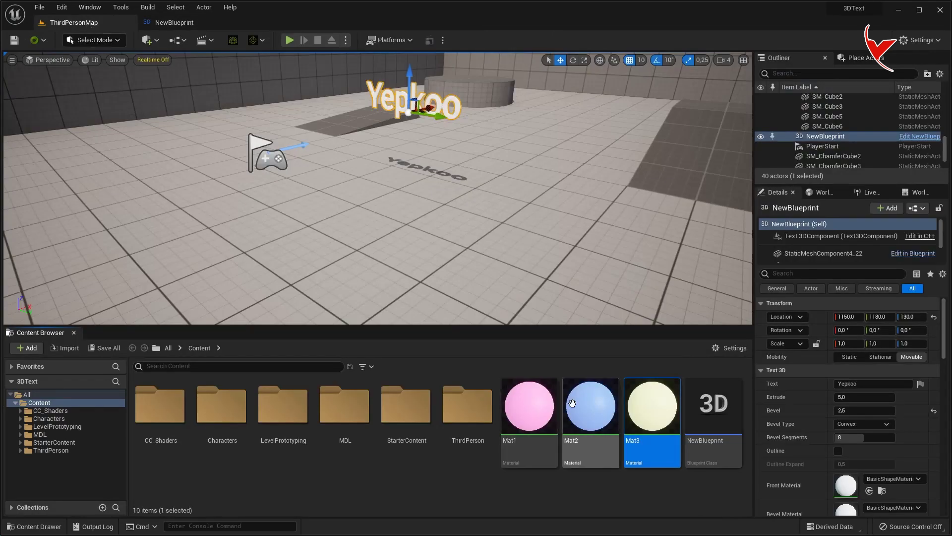
pyautogui.click(189, 26)
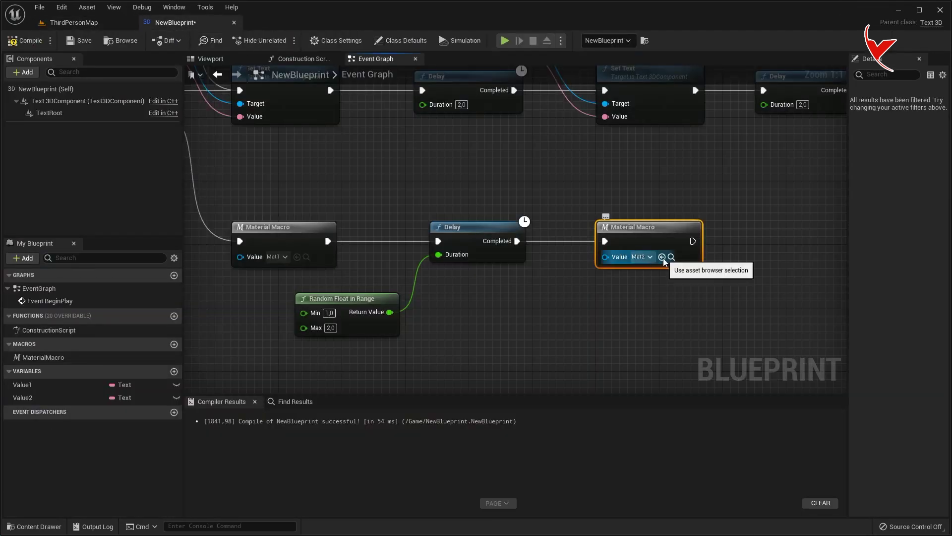
# Step: Add a Delay after the second Material Macro, with its duration fed by Random Float in Range
pyautogui.moveTo(569, 276); pyautogui.dragTo(504, 230, button='right')
pyautogui.moveTo(295, 162); pyautogui.dragTo(343, 235)
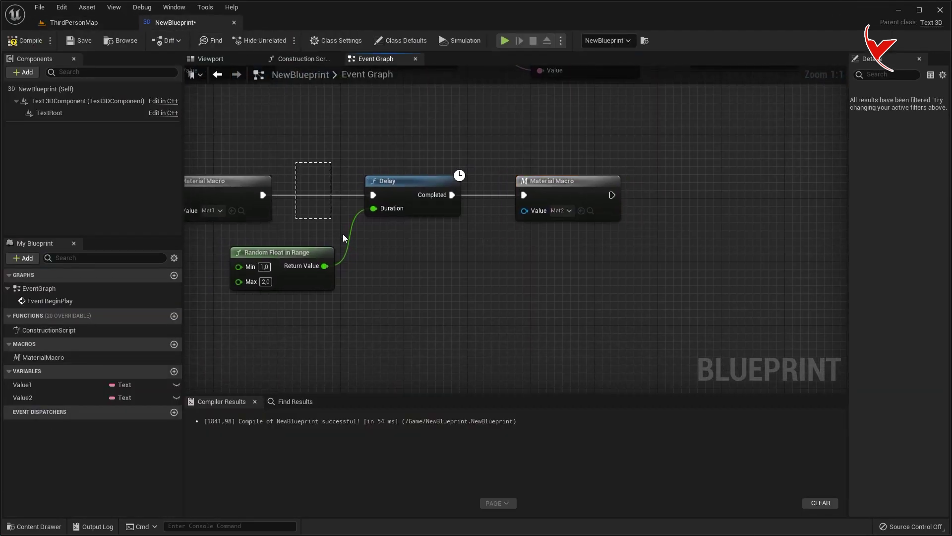
pyautogui.moveTo(401, 267); pyautogui.dragTo(405, 269)
pyautogui.click(436, 181)
pyautogui.click(664, 190)
pyautogui.hotkey('ctrl', 'v')
pyautogui.moveTo(612, 195); pyautogui.dragTo(691, 195)
pyautogui.moveTo(328, 274)
pyautogui.mouseDown()
pyautogui.moveTo(327, 298)
pyautogui.moveTo(691, 209)
pyautogui.mouseUp()
pyautogui.doubleClick(653, 212)
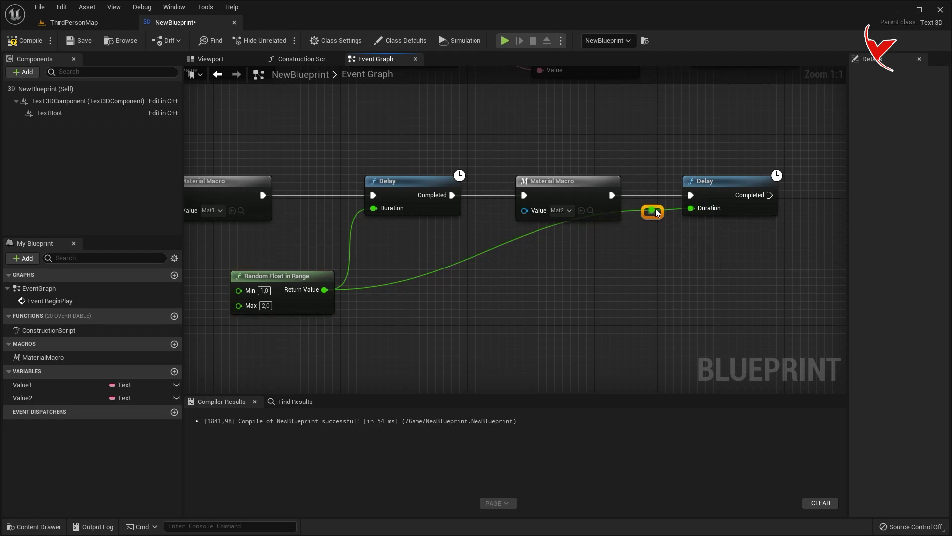
# Step: Copy the Material Macro and Delay pair to the end of the chain and set the new macro to Mat3
pyautogui.moveTo(596, 294); pyautogui.dragTo(363, 312, button='right')
pyautogui.click(338, 198)
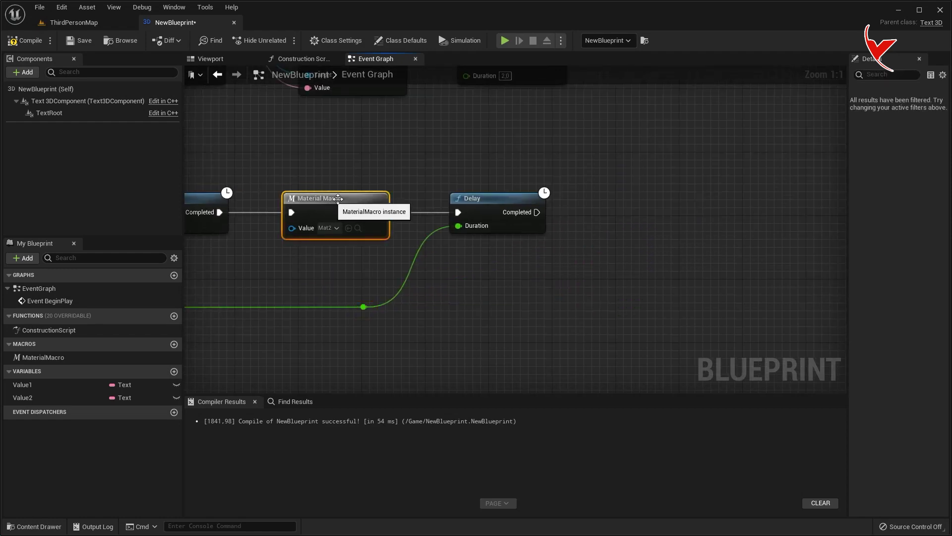
pyautogui.keyDown('ctrl'); pyautogui.click(487, 204); pyautogui.keyUp('ctrl')
pyautogui.hotkey('ctrl', 'c')
pyautogui.hotkey('ctrl', 'v')
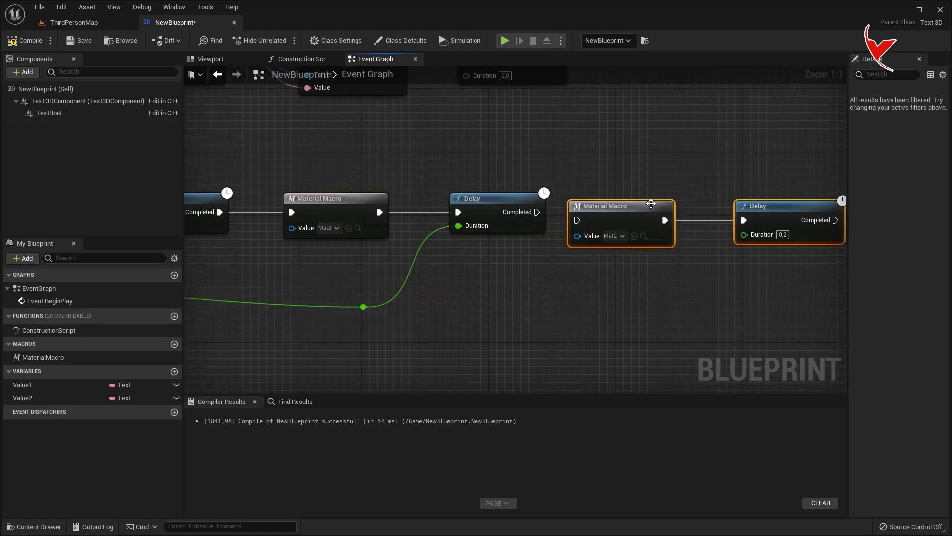
pyautogui.moveTo(658, 198); pyautogui.dragTo(664, 196)
pyautogui.moveTo(537, 213); pyautogui.dragTo(618, 214)
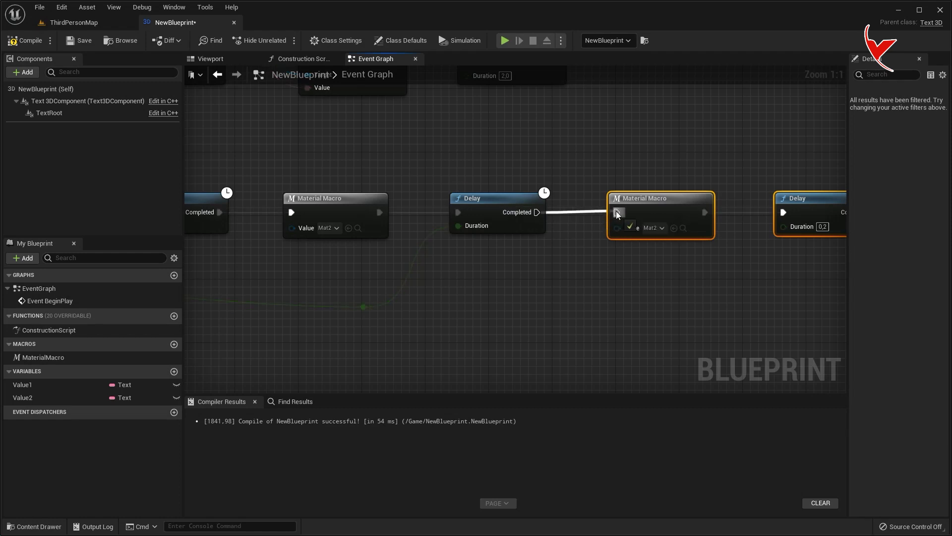
pyautogui.click(662, 229)
pyautogui.write('mat3')
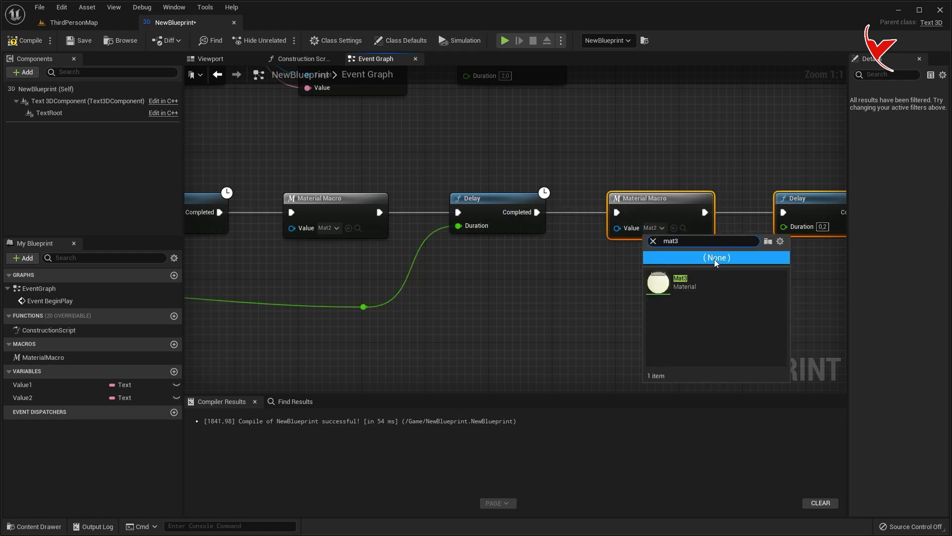
pyautogui.click(707, 290)
# Step: Feed the random value into the last Delay's duration through a reroute point
pyautogui.moveTo(363, 307)
pyautogui.mouseDown()
pyautogui.moveTo(782, 227)
pyautogui.moveTo(697, 299)
pyautogui.mouseUp()
pyautogui.doubleClick(751, 227)
pyautogui.scroll(-1, 665, 302)
pyautogui.moveTo(665, 302); pyautogui.dragTo(513, 202, button='right')
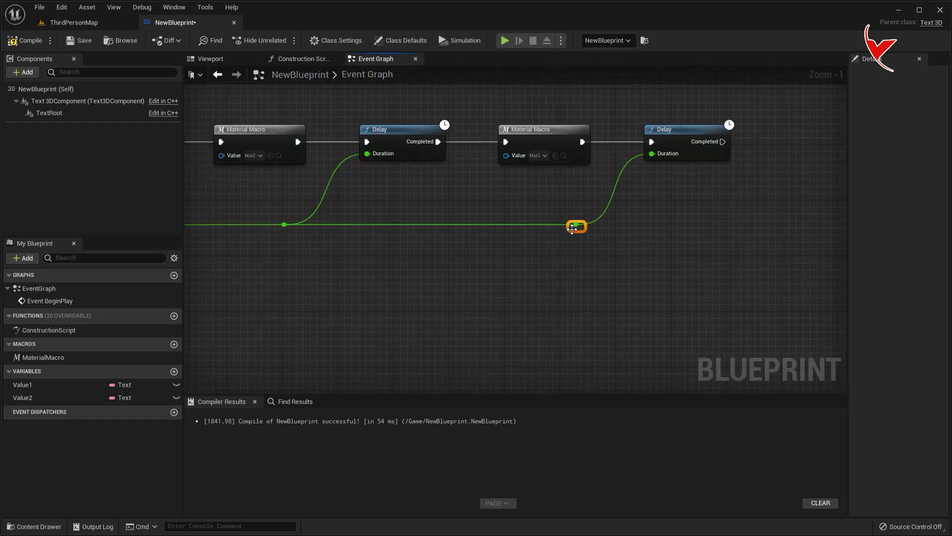
# Step: Loop the last Delay's Completed pin back to the first Material Macro, tidied with reroute points
pyautogui.moveTo(723, 142); pyautogui.dragTo(278, 262)
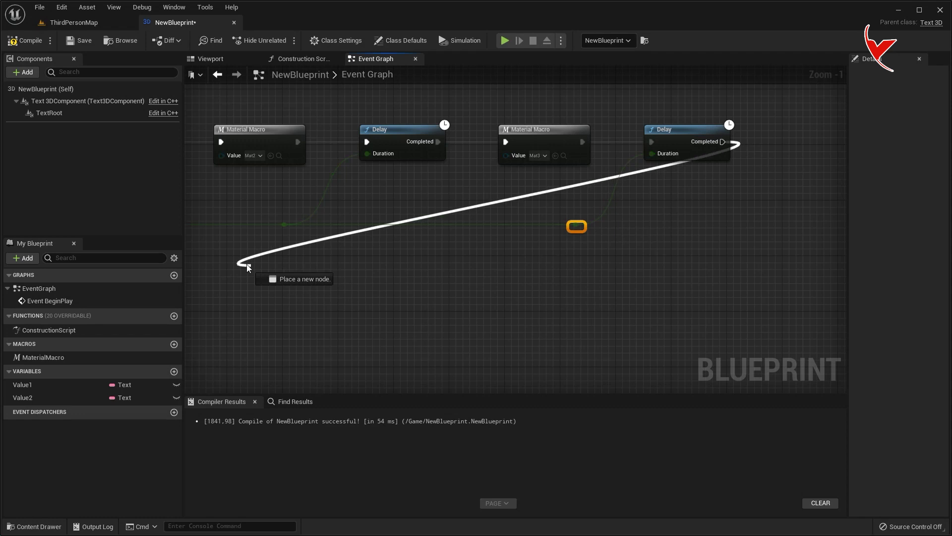
pyautogui.moveTo(278, 262); pyautogui.dragTo(521, 144)
pyautogui.scroll(-3, 546, 233)
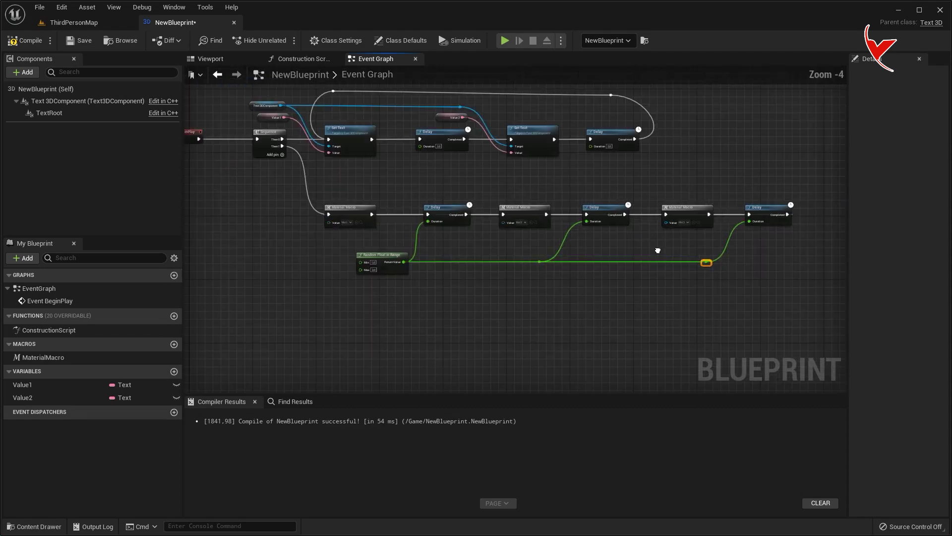
pyautogui.moveTo(777, 209); pyautogui.dragTo(756, 242, button='right')
pyautogui.doubleClick(705, 273)
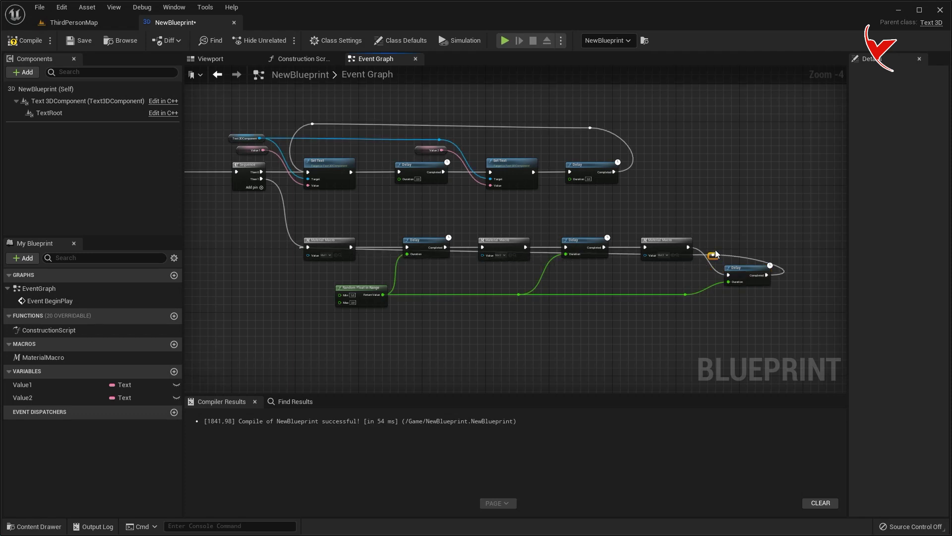
pyautogui.doubleClick(480, 229)
pyautogui.moveTo(479, 229); pyautogui.dragTo(308, 223)
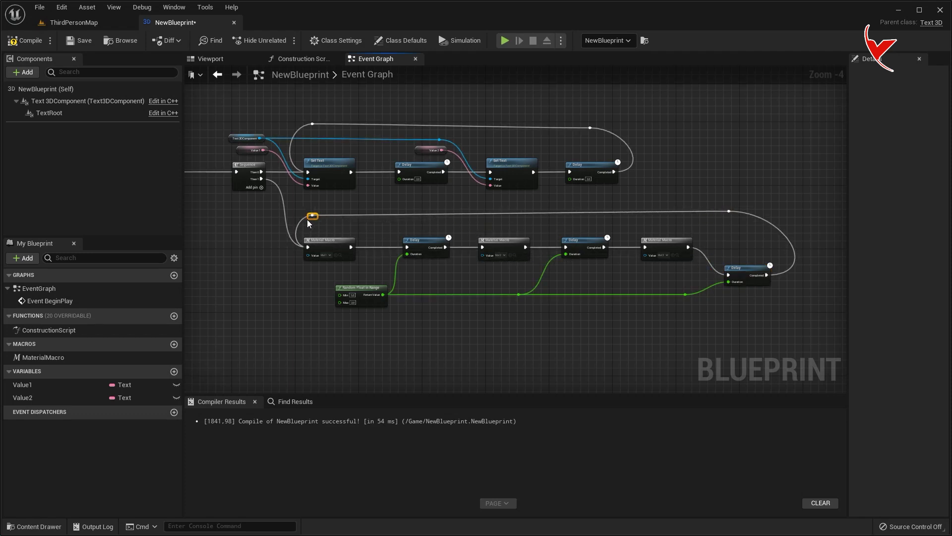
pyautogui.moveTo(744, 268); pyautogui.dragTo(744, 240)
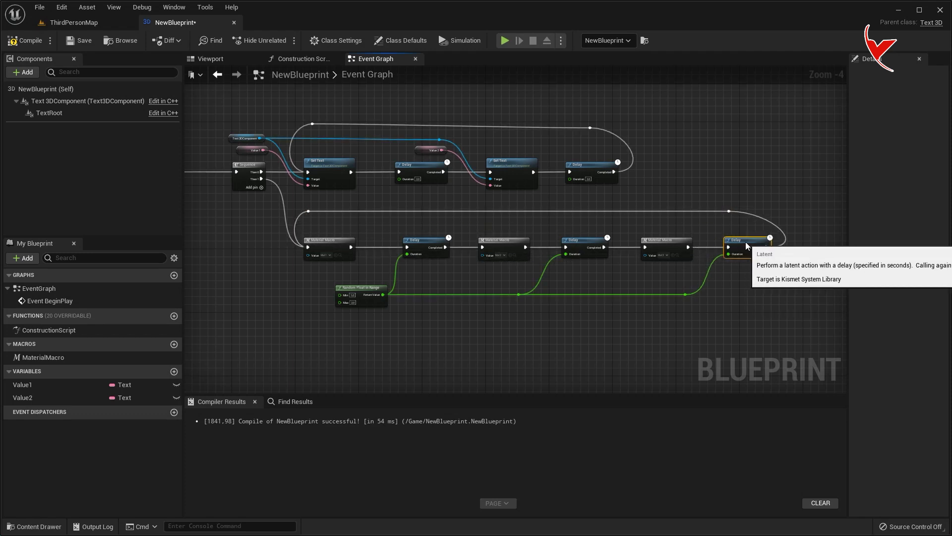
# Step: Compile the NewBlueprint event graph
pyautogui.click(26, 40)
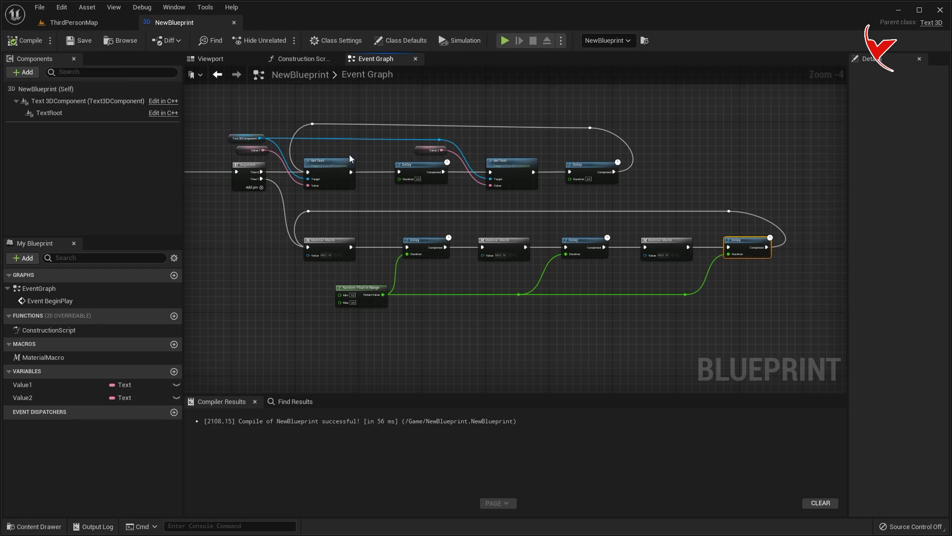
pyautogui.scroll(-1, 349, 159)
pyautogui.scroll(3, 343, 170)
pyautogui.click(84, 24)
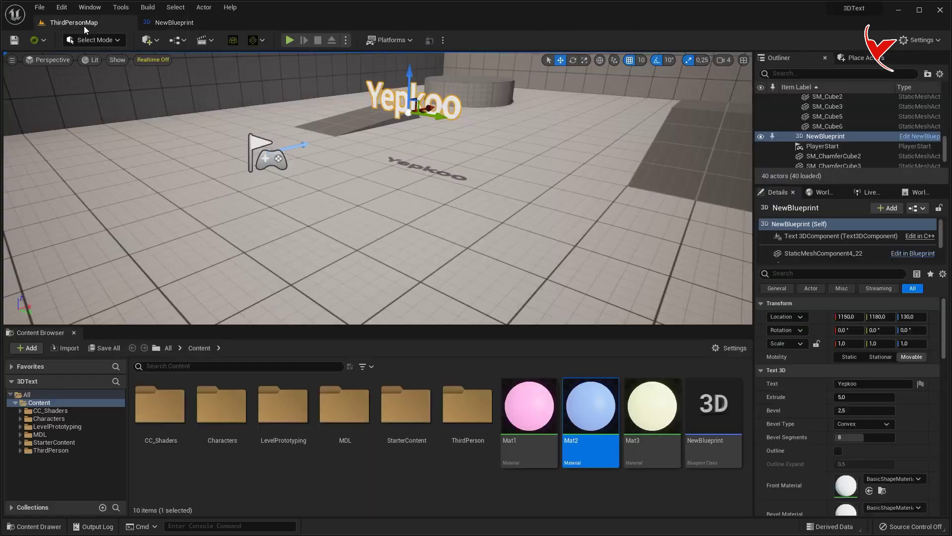
# Step: Play-test the level to watch the wall text cycle, then open NewBlueprint's Material Macro graph
pyautogui.click(289, 39)
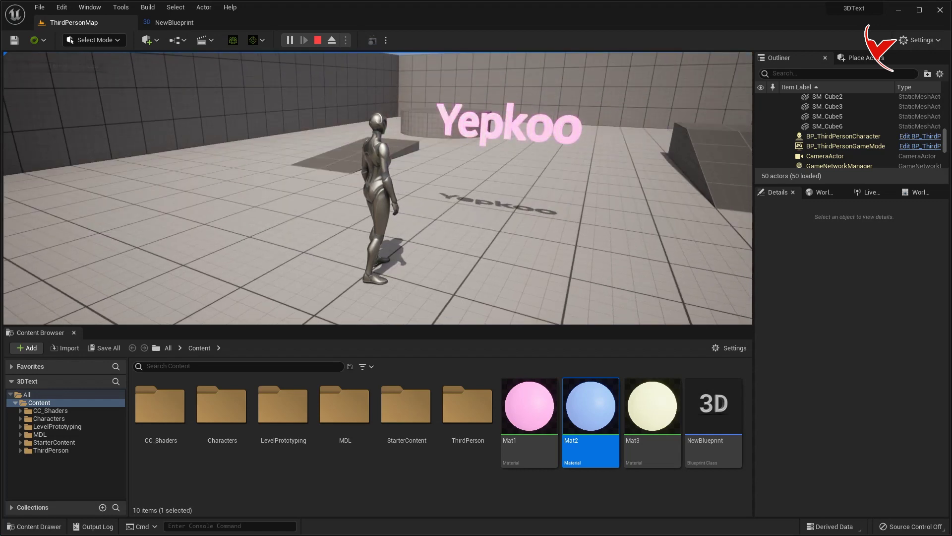
pyautogui.press('Escape')
pyautogui.click(198, 24)
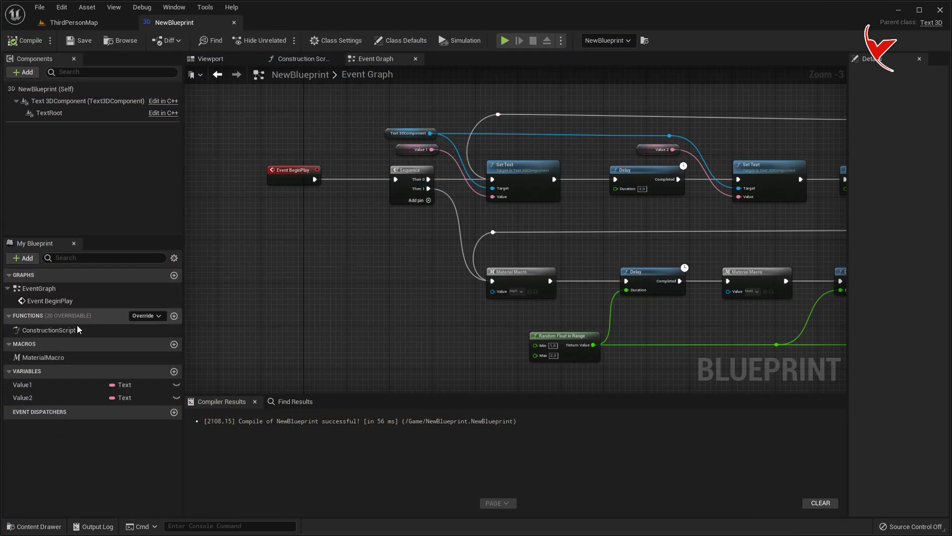
pyautogui.doubleClick(43, 357)
# Step: Reroute the Inputs Value material wire and connect it to Set Back Material
pyautogui.scroll(3, 347, 257)
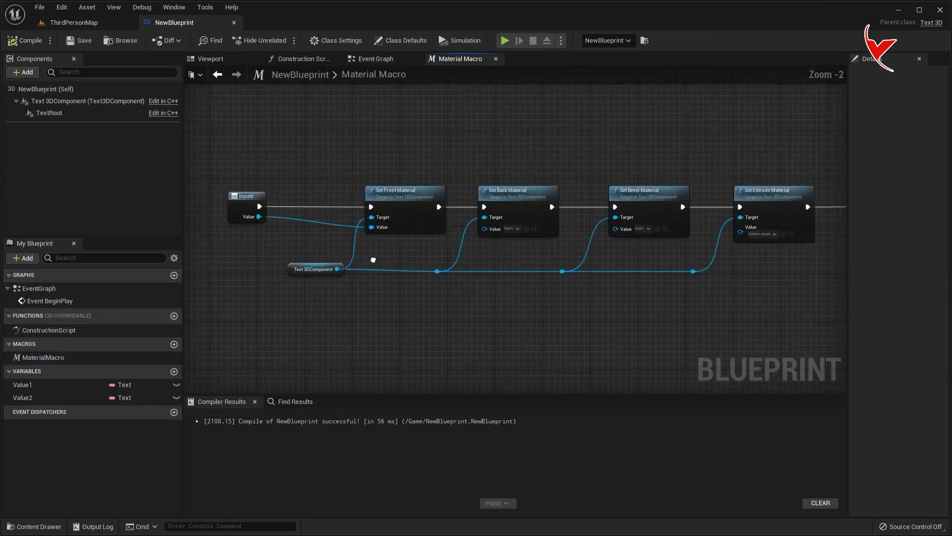
pyautogui.moveTo(379, 267); pyautogui.dragTo(363, 270, button='right')
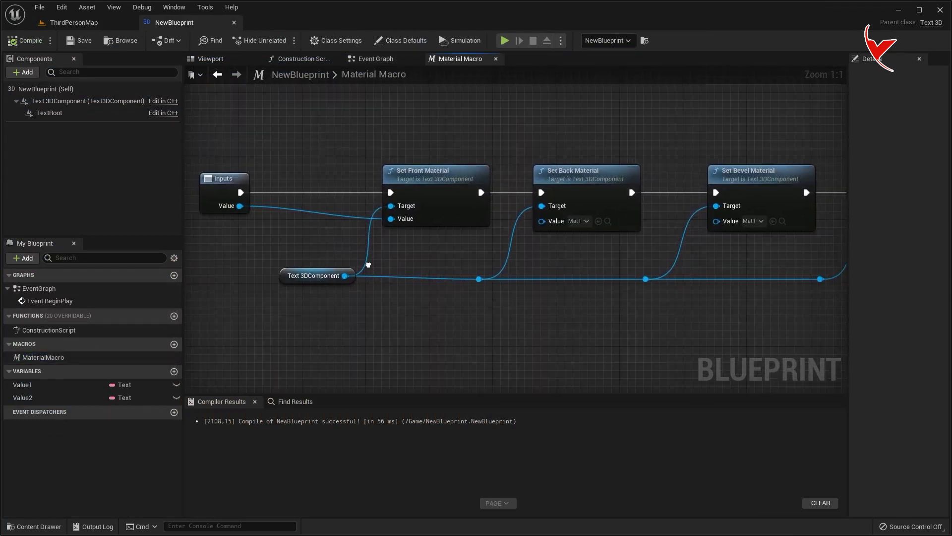
pyautogui.doubleClick(304, 208)
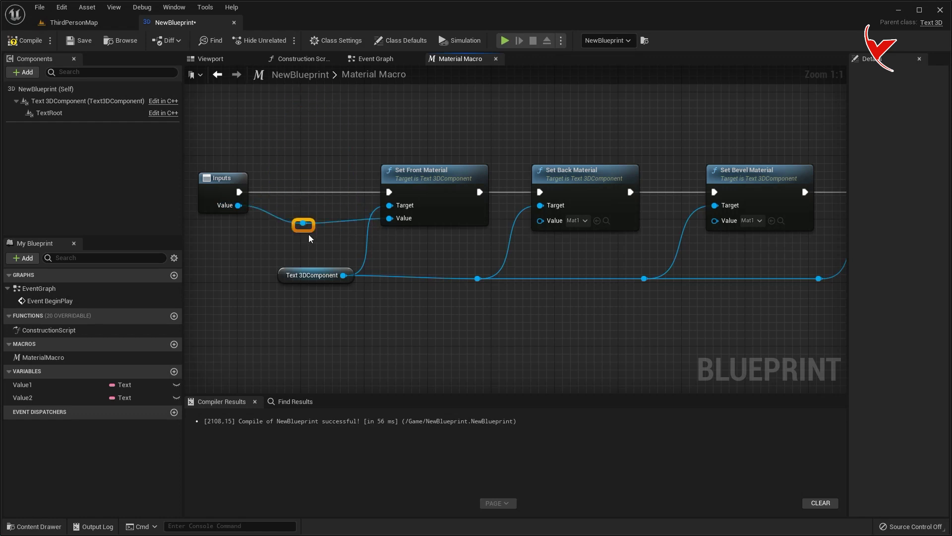
pyautogui.scroll(-2, 365, 209)
pyautogui.moveTo(673, 206)
pyautogui.mouseDown()
pyautogui.moveTo(682, 259)
pyautogui.moveTo(669, 276)
pyautogui.mouseUp()
pyautogui.scroll(2, 470, 224)
pyautogui.click(331, 159)
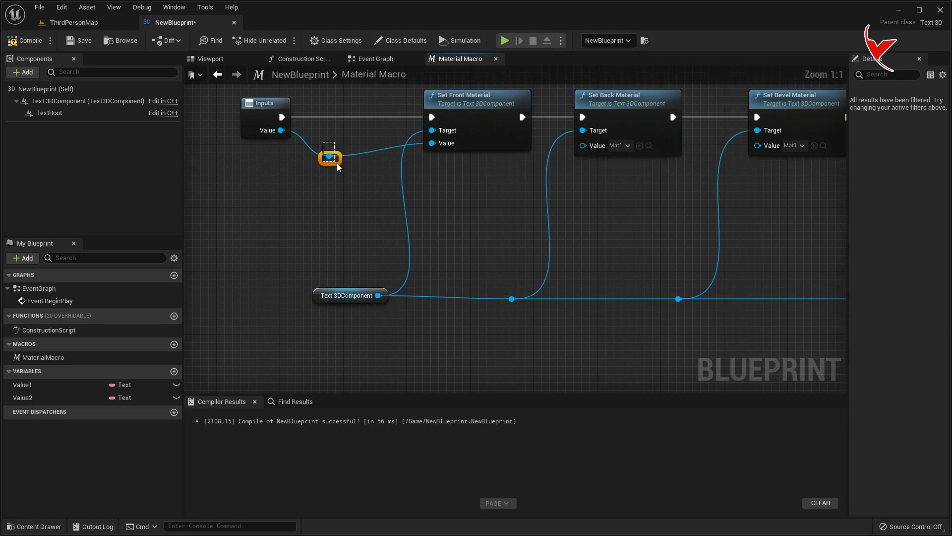
pyautogui.moveTo(331, 198); pyautogui.dragTo(583, 145)
# Step: Connect the input material to Set Bevel Material and Set Extrude Material, adding reroute points
pyautogui.scroll(-2, 495, 215)
pyautogui.scroll(2, 319, 200)
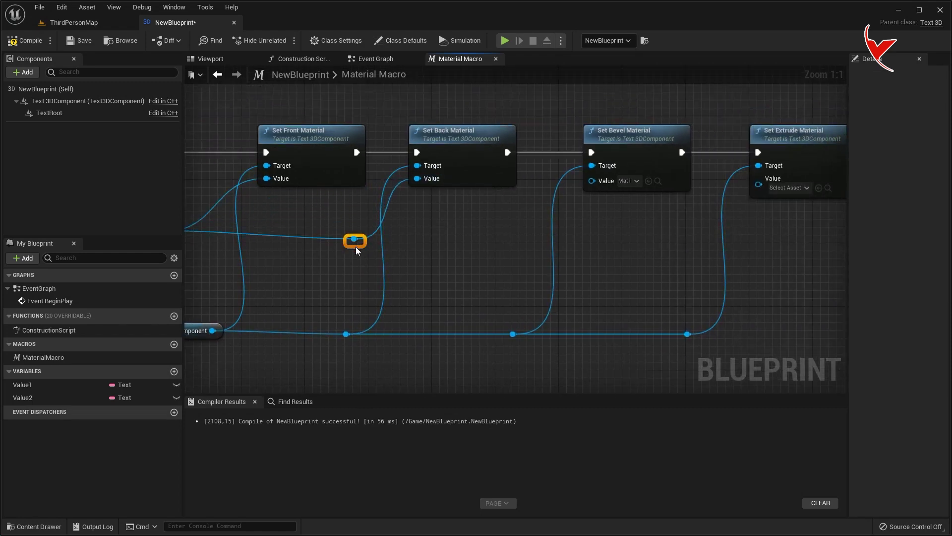
pyautogui.moveTo(346, 240); pyautogui.dragTo(591, 181)
pyautogui.doubleClick(521, 186)
pyautogui.moveTo(505, 231); pyautogui.dragTo(758, 184)
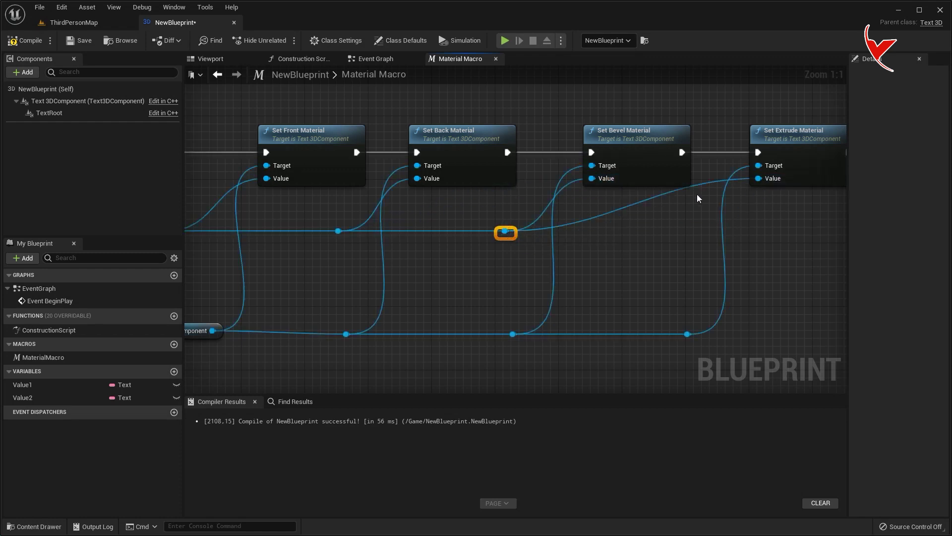
pyautogui.doubleClick(673, 195)
pyautogui.scroll(-3, 665, 238)
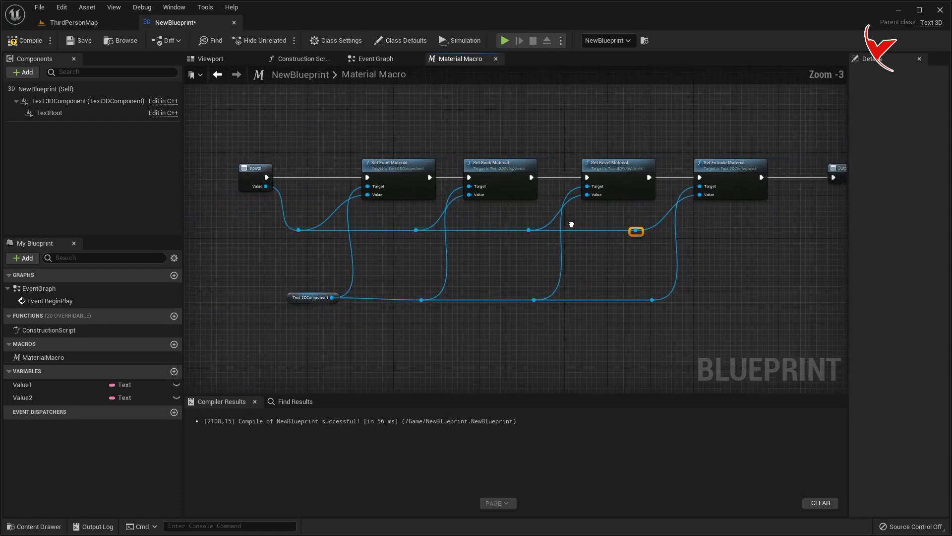
pyautogui.moveTo(570, 219); pyautogui.dragTo(723, 219, button='right')
pyautogui.click(71, 22)
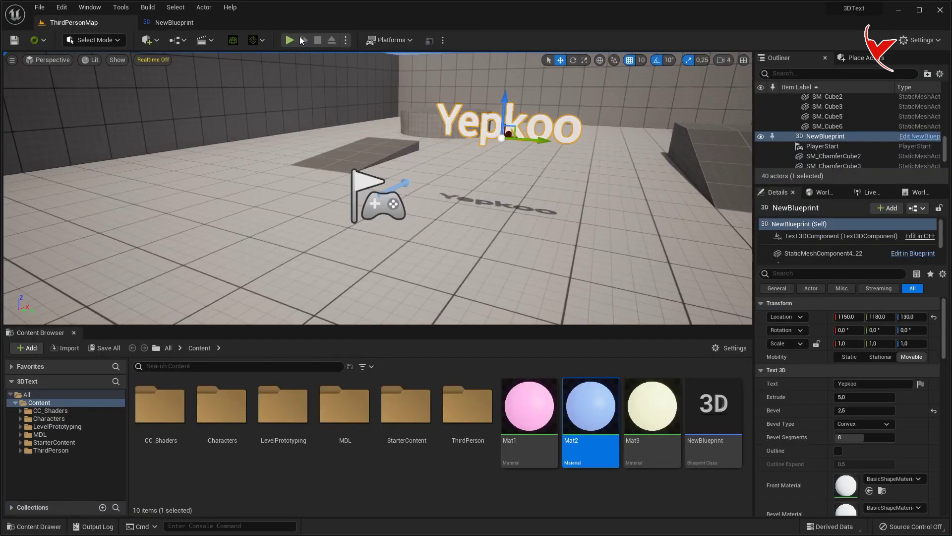
pyautogui.click(291, 40)
pyautogui.click(342, 99)
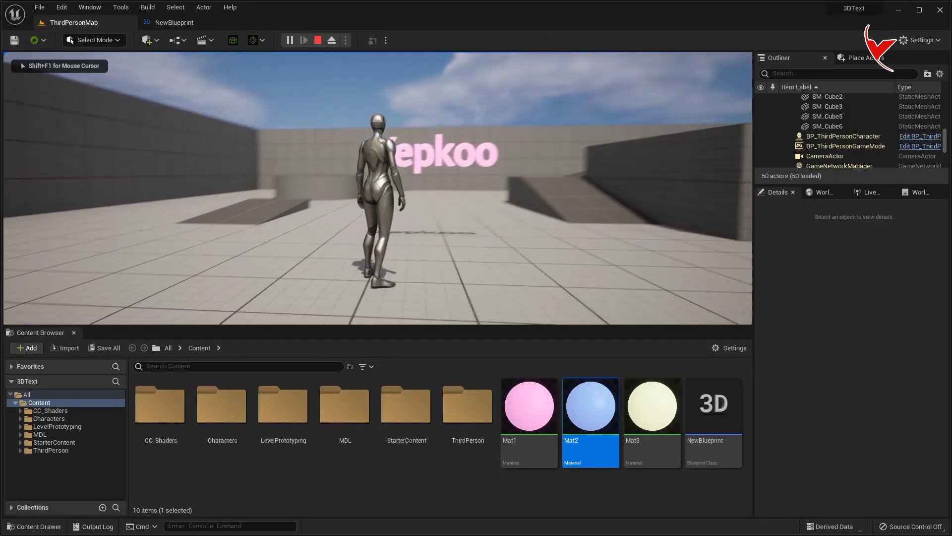
pyautogui.press('w')
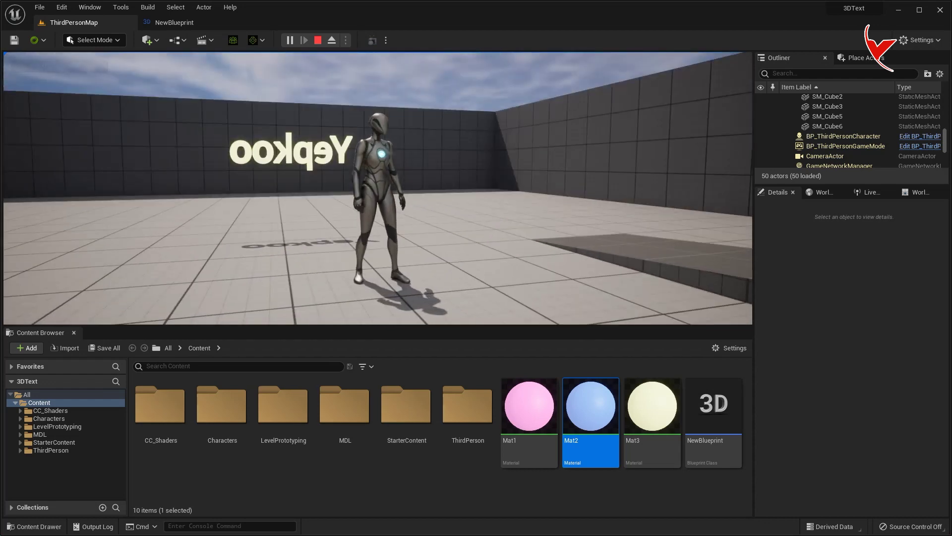
pyautogui.press('a')
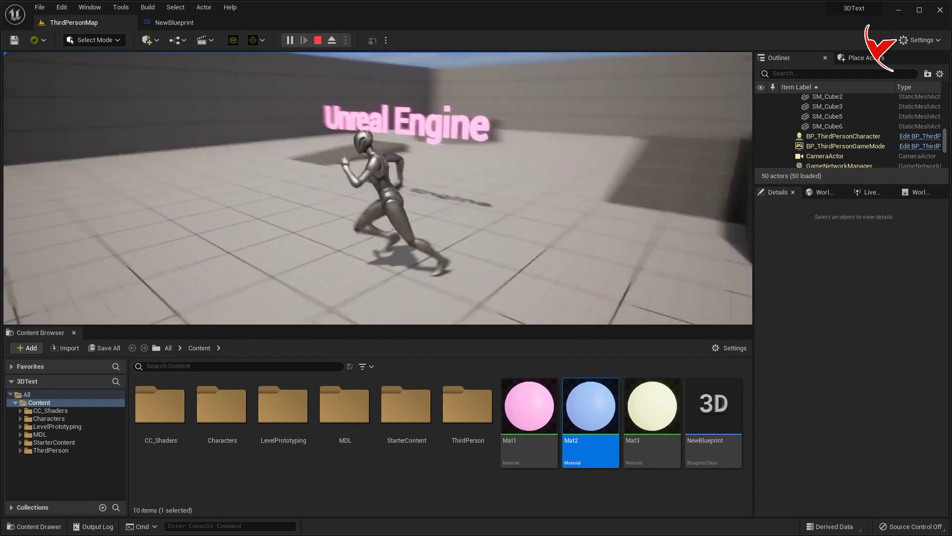
pyautogui.press('w')
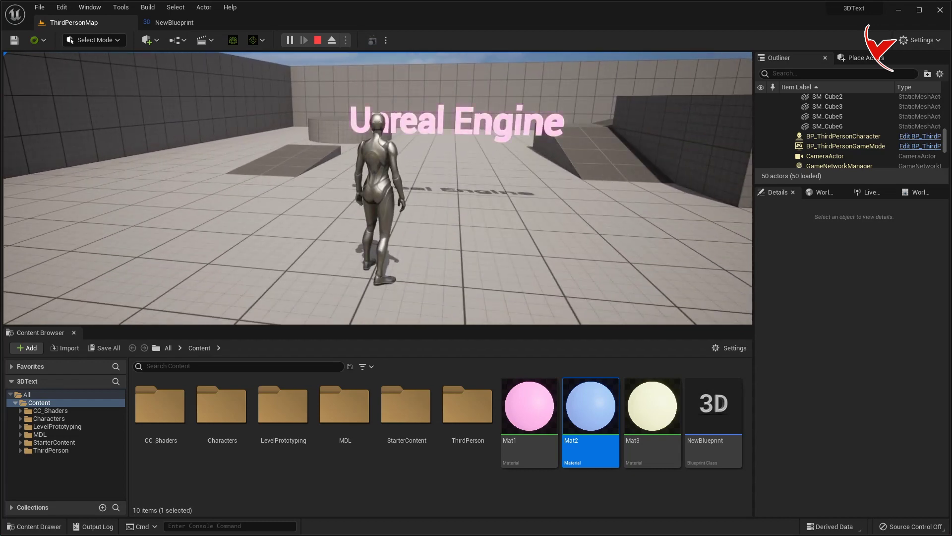
pyautogui.press('Escape')
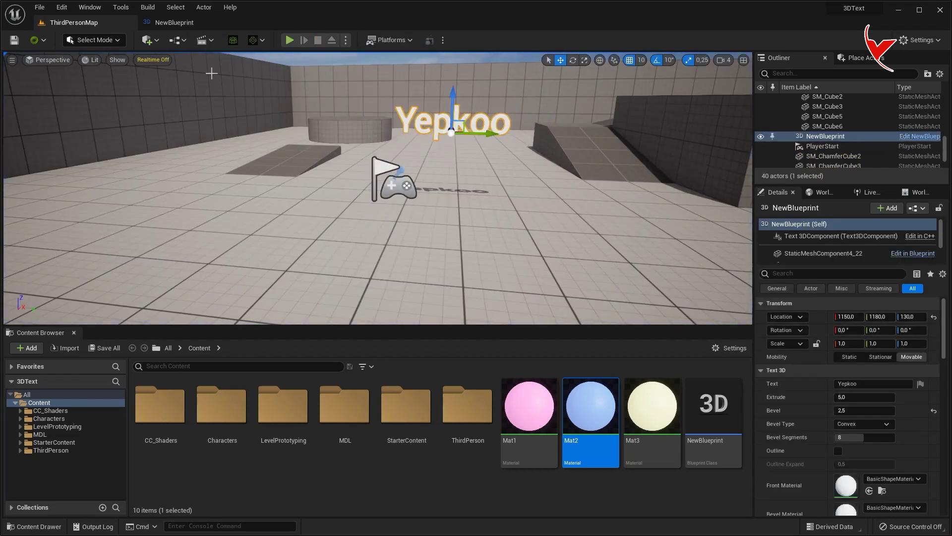
# Step: Set the Random Float in Range minimum to 0,1 and maximum to 0,3 in NewBlueprint
pyautogui.click(187, 26)
pyautogui.scroll(2, 489, 253)
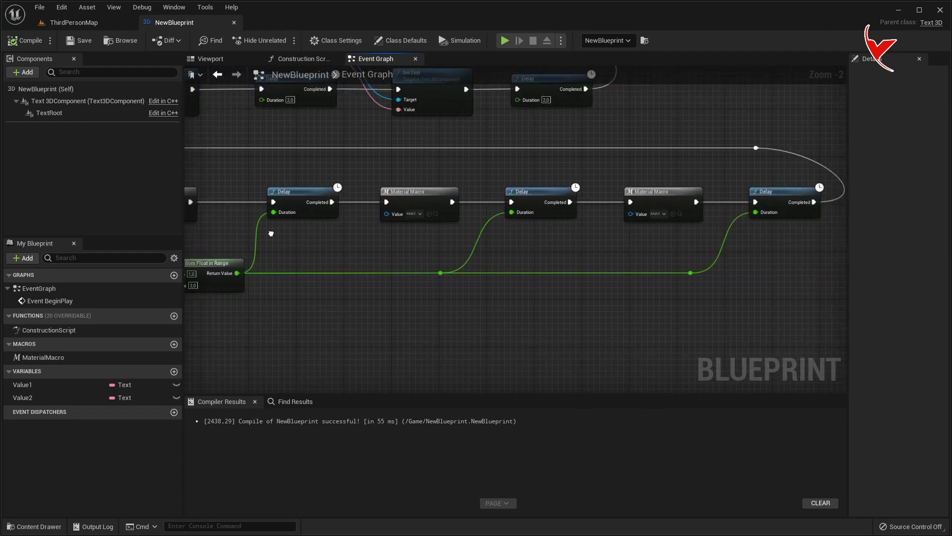
pyautogui.write(',1')
pyautogui.press('Tab')
pyautogui.write('0,3')
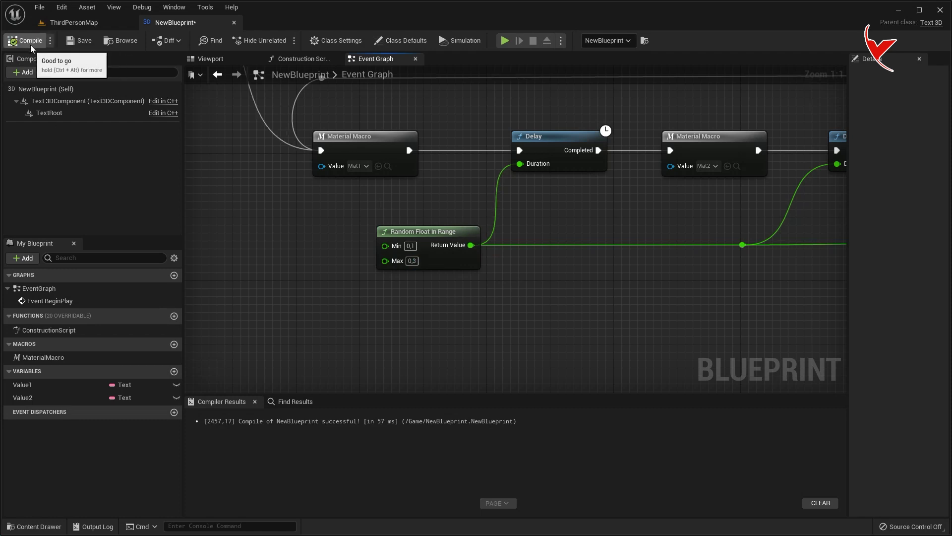
# Step: Play the level to watch the faster material swaps, then slide the Yepkoo text along Y
pyautogui.click(78, 22)
pyautogui.click(289, 39)
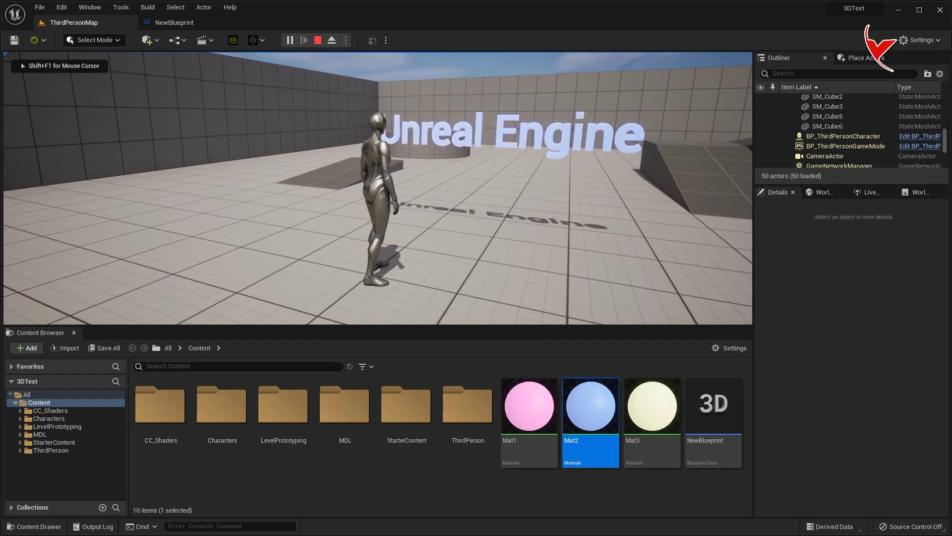
pyautogui.press('a')
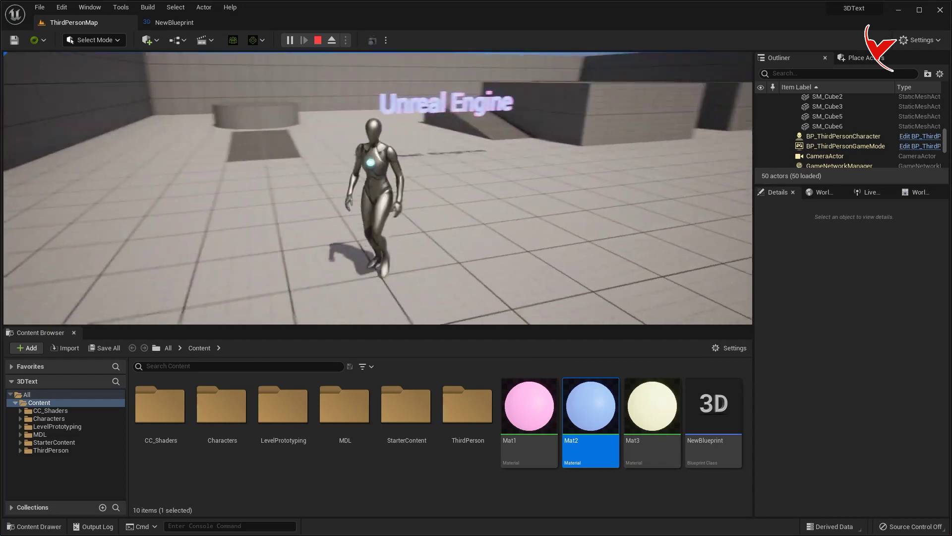
pyautogui.press('a')
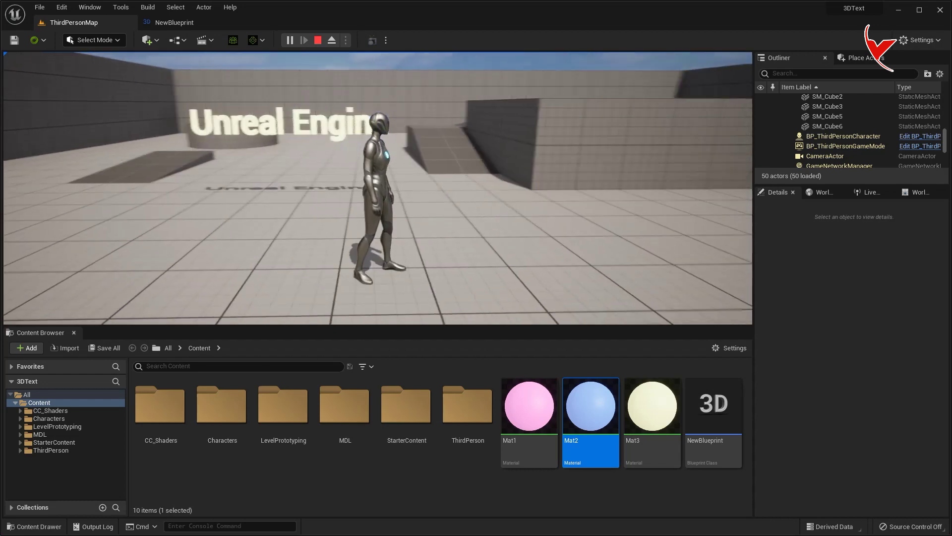
pyautogui.press('Escape')
pyautogui.moveTo(347, 133); pyautogui.dragTo(664, 130)
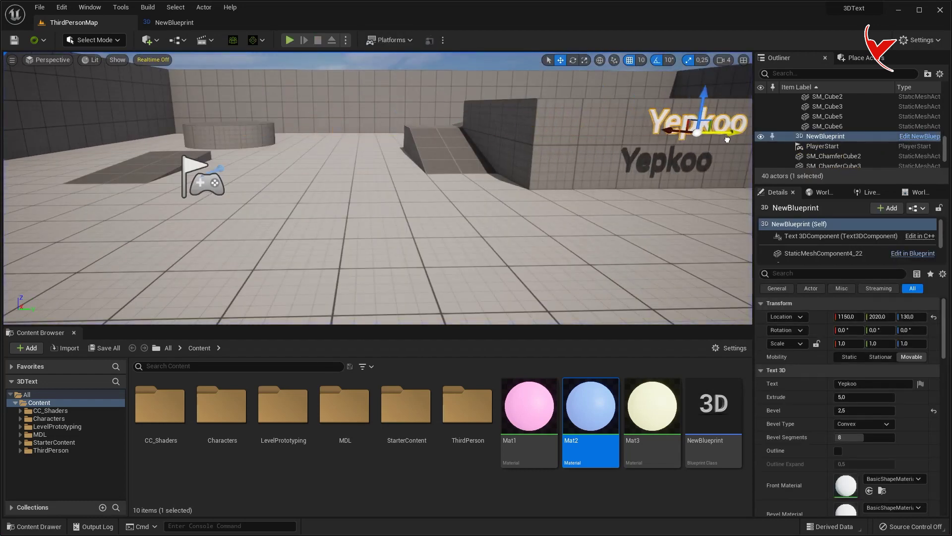
# Step: Move the Yepkoo text along Y with grid snapping off until it sits flush against the wall
pyautogui.moveTo(453, 109); pyautogui.dragTo(453, 110, button='right')
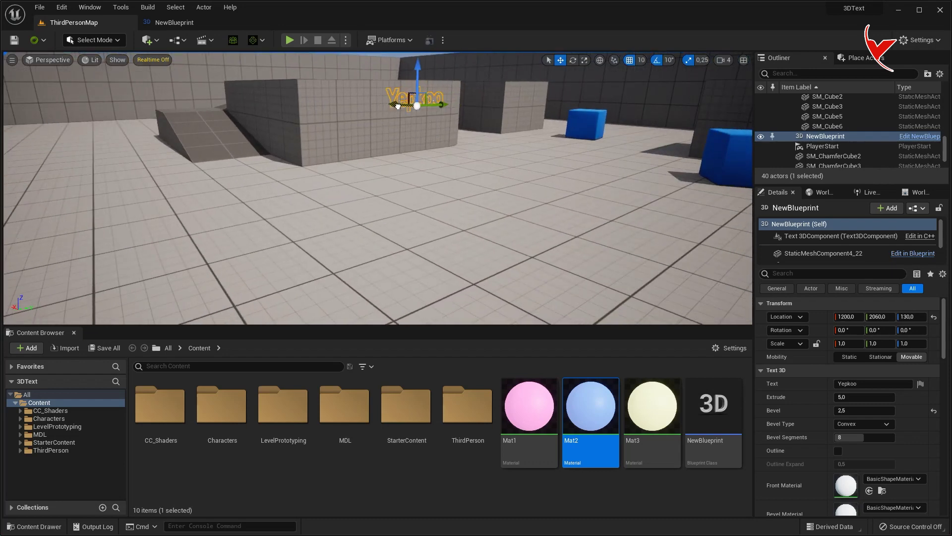
pyautogui.moveTo(399, 108); pyautogui.dragTo(399, 108, button='right')
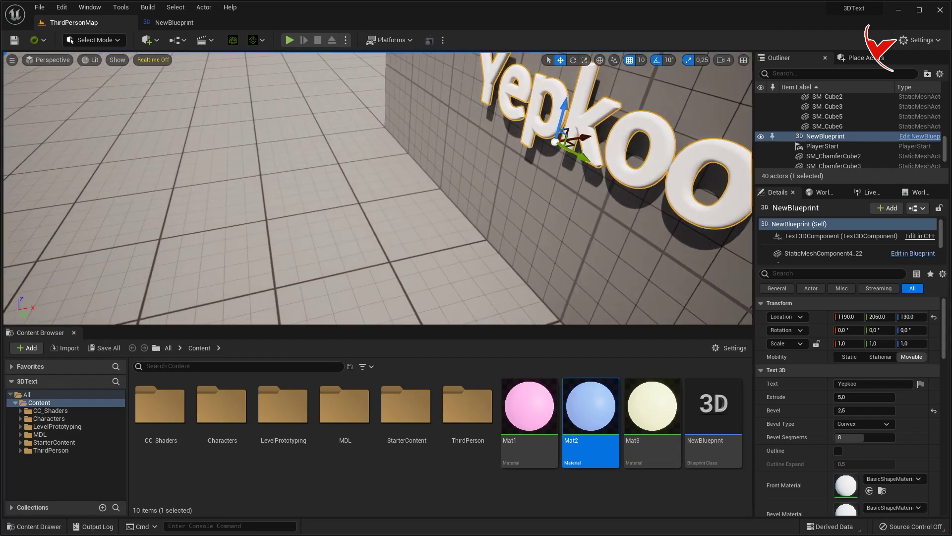
pyautogui.click(722, 60)
pyautogui.moveTo(595, 135); pyautogui.dragTo(592, 134, button='right')
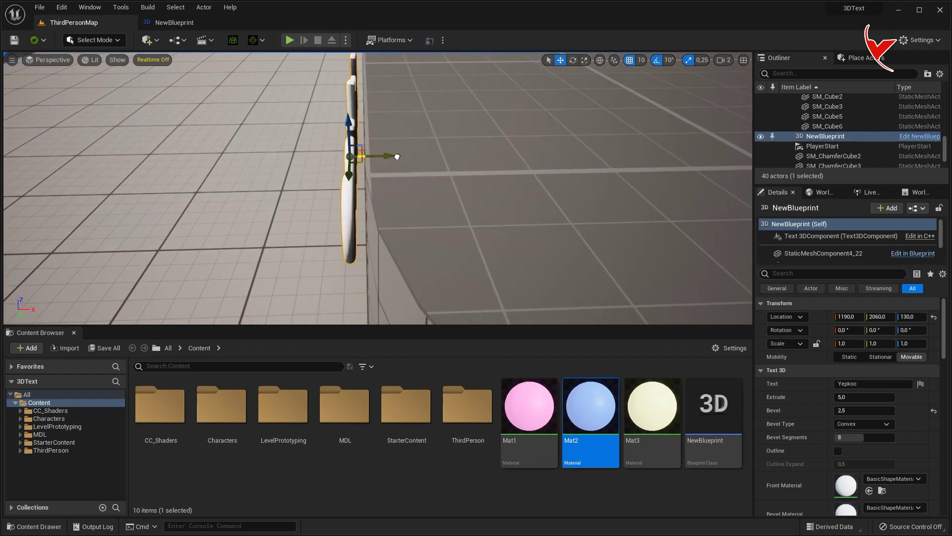
pyautogui.click(632, 64)
pyautogui.moveTo(400, 156); pyautogui.dragTo(399, 156, button='right')
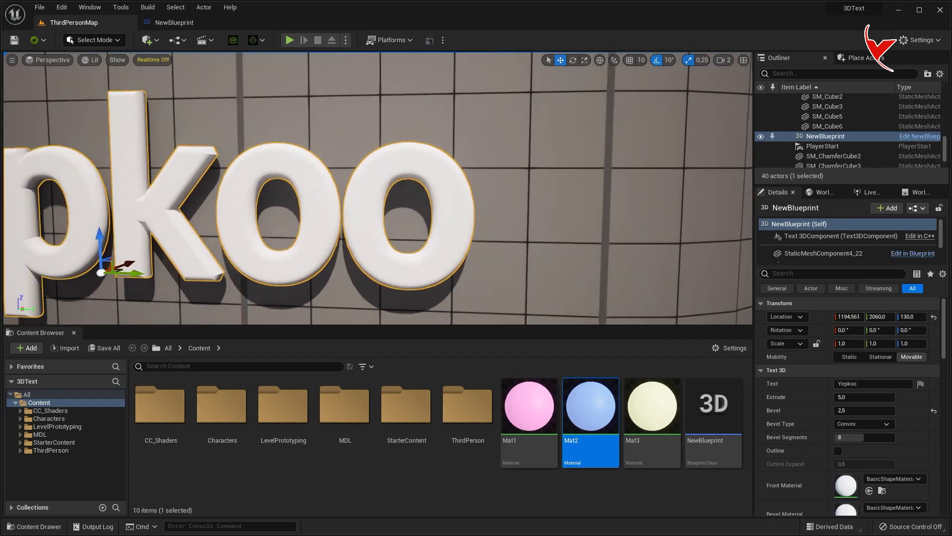
pyautogui.moveTo(304, 177); pyautogui.dragTo(304, 177, button='right')
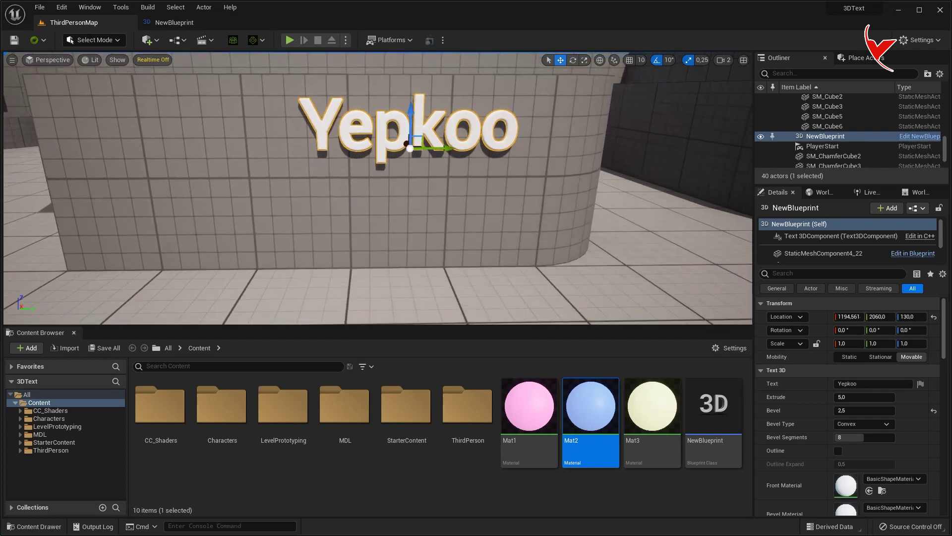
pyautogui.moveTo(458, 150); pyautogui.dragTo(309, 122)
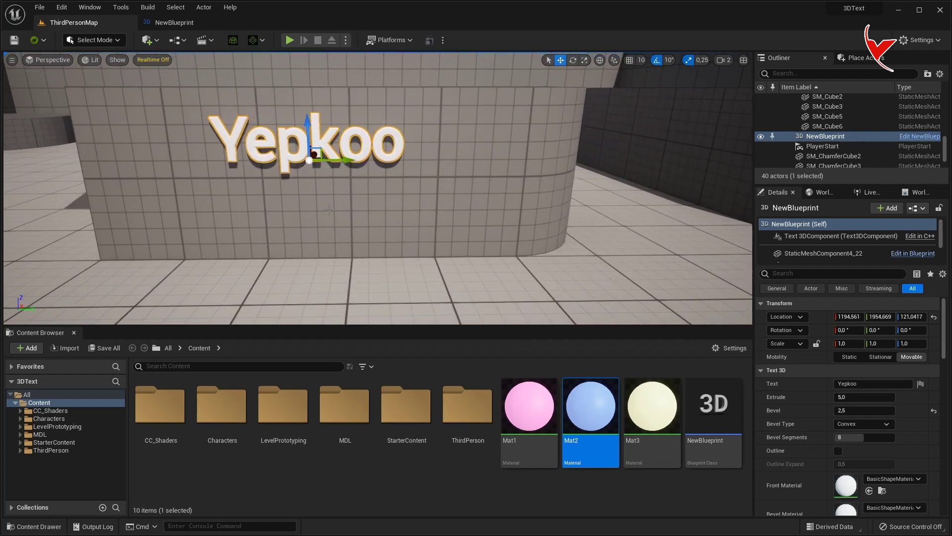
pyautogui.moveTo(329, 210); pyautogui.dragTo(329, 233, button='right')
pyautogui.rightClick(292, 261)
# Step: Play From Here on the floor before the wall and walk the character past the cycling text
pyautogui.moveTo(357, 323)
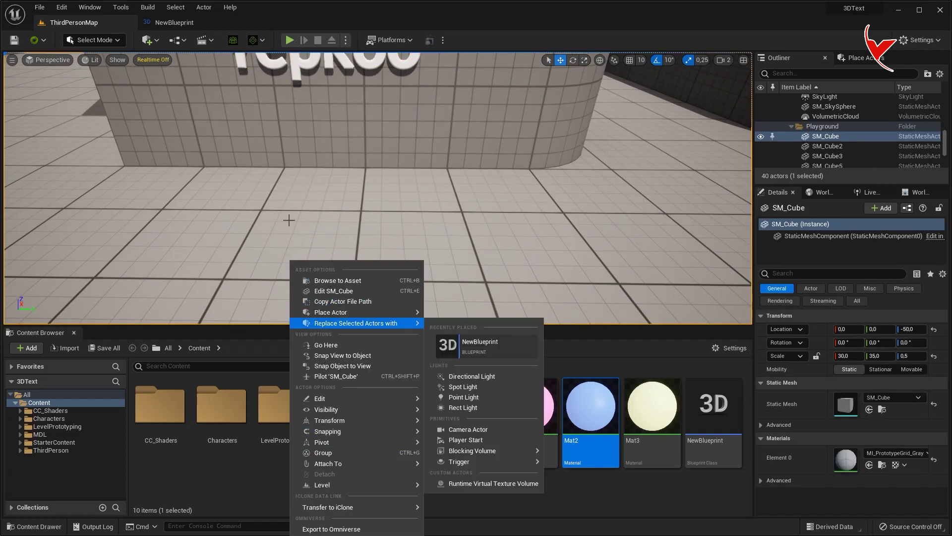
pyautogui.rightClick(299, 197)
pyautogui.click(356, 487)
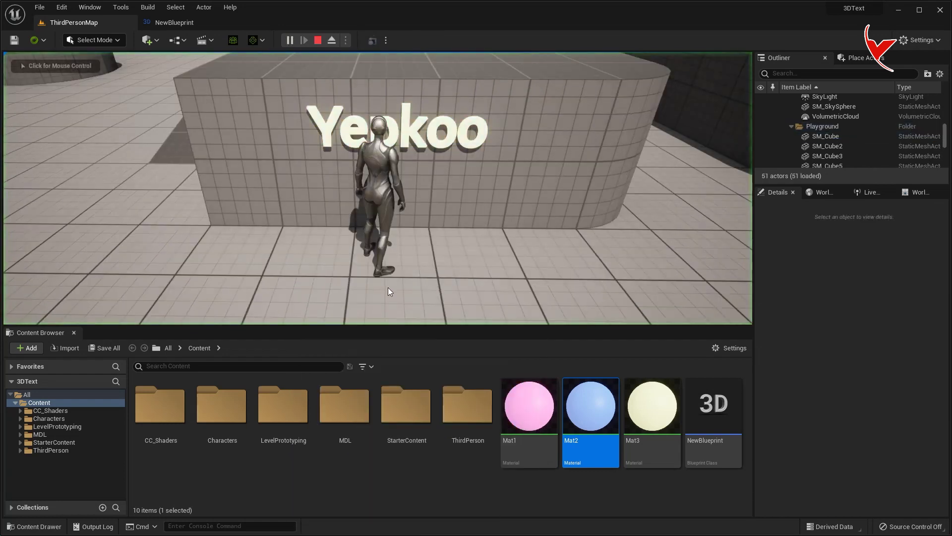
pyautogui.press('s')
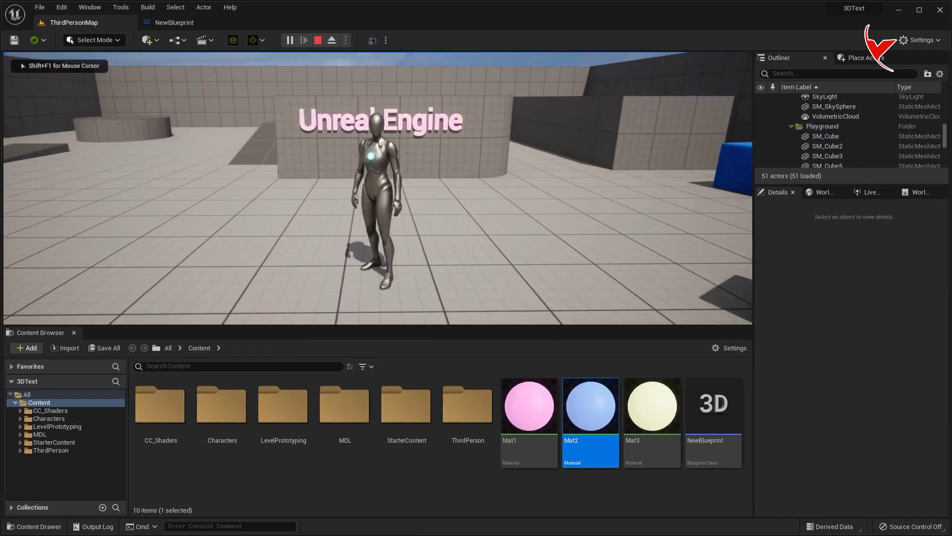
pyautogui.press('a')
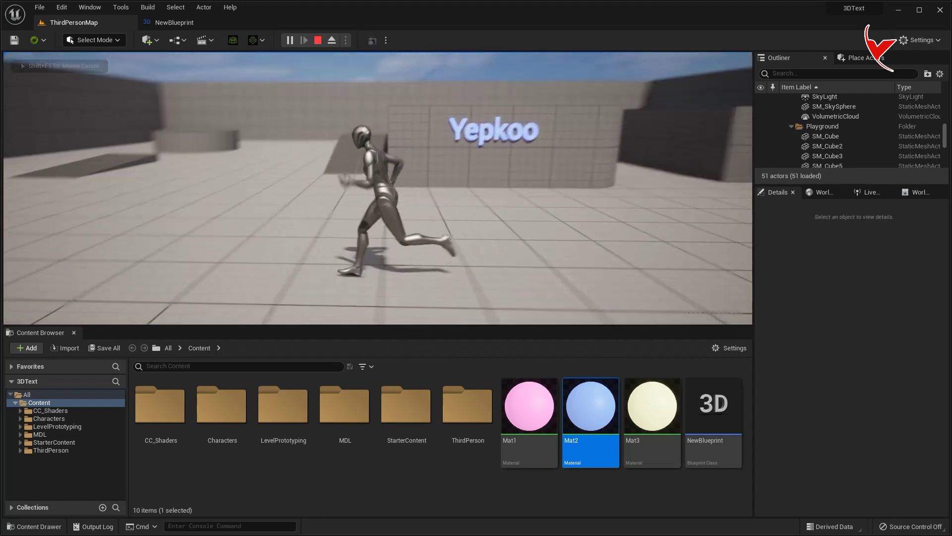